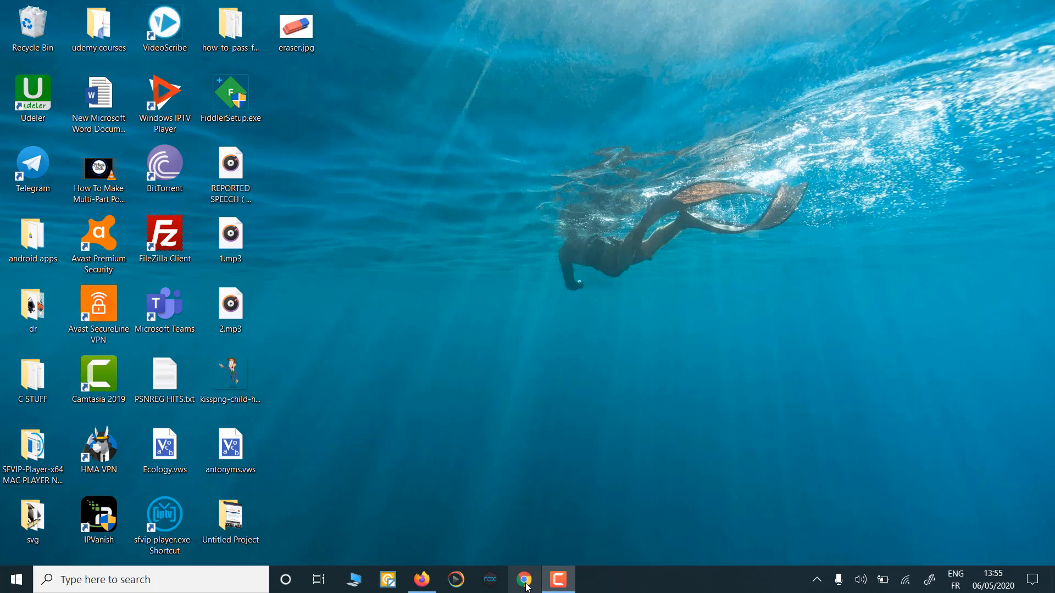
Step: Maximize Chrome, open a new tab and launch Classroom from the Google apps grid
{"action": "left_click", "coordinate": [525, 581]}
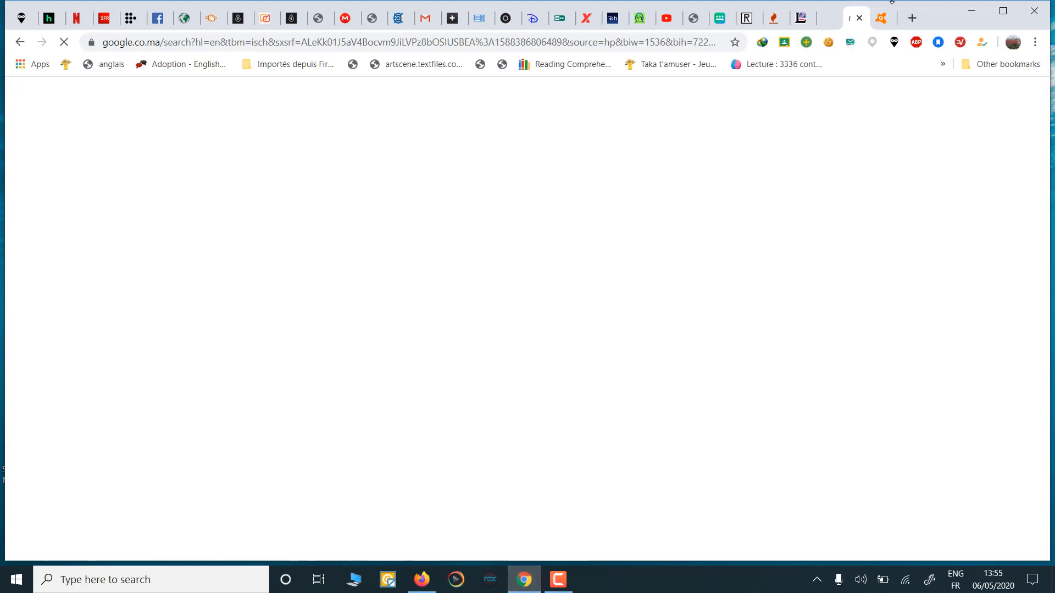
{"action": "left_click", "coordinate": [1003, 12]}
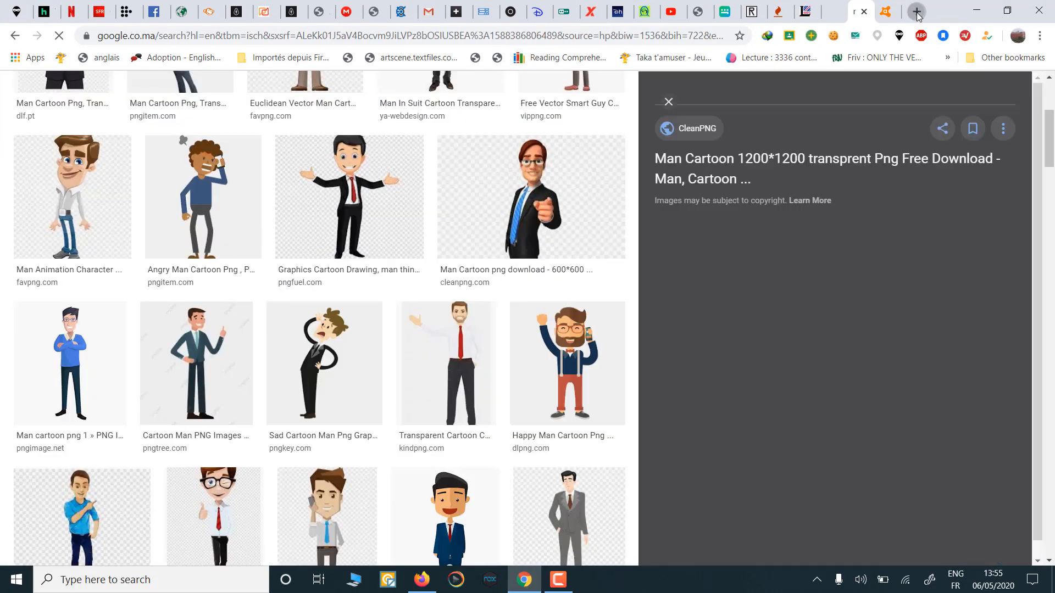
{"action": "left_click", "coordinate": [917, 12]}
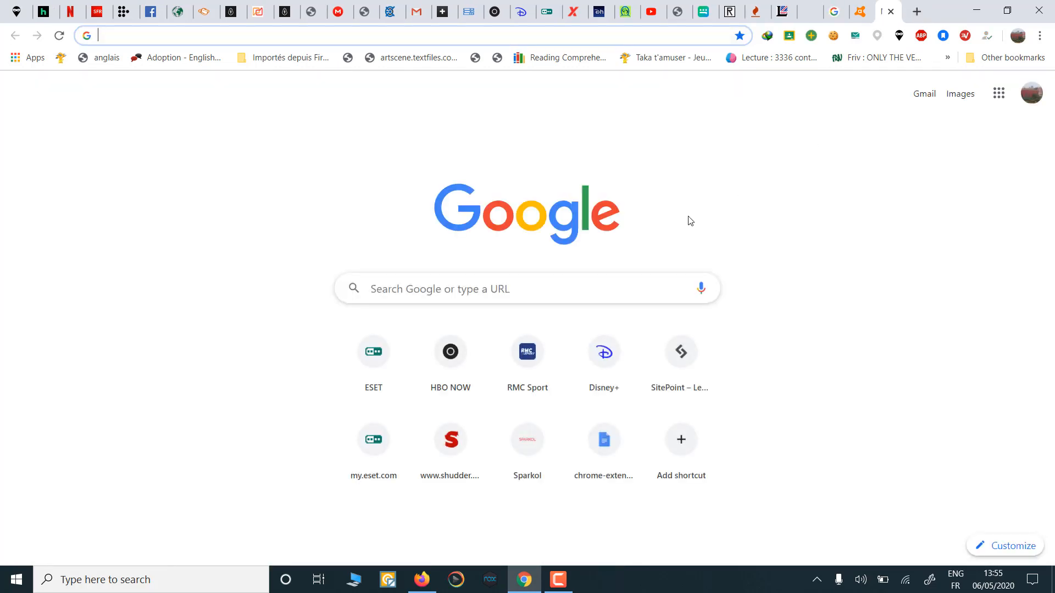
{"action": "left_click", "coordinate": [999, 94]}
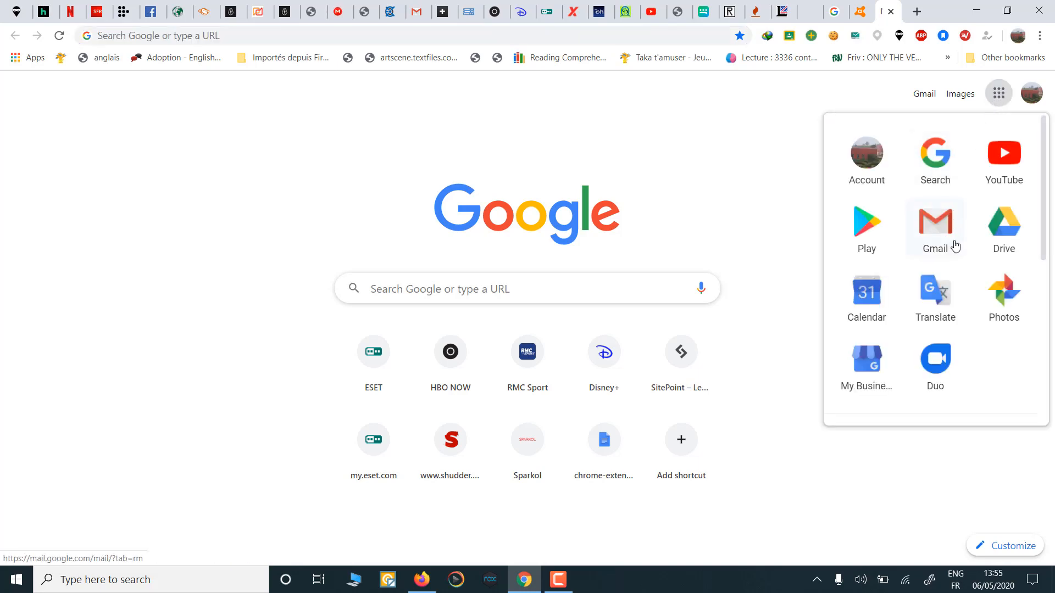
{"action": "scroll", "coordinate": [955, 246], "scroll_direction": "down", "scroll_amount": 5}
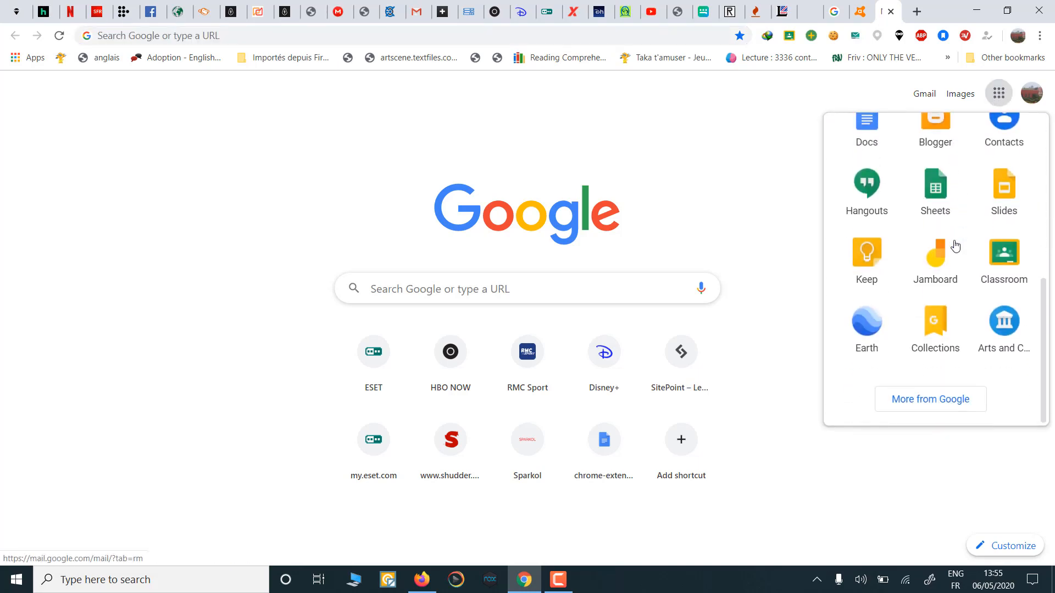
{"action": "left_click", "coordinate": [1004, 260]}
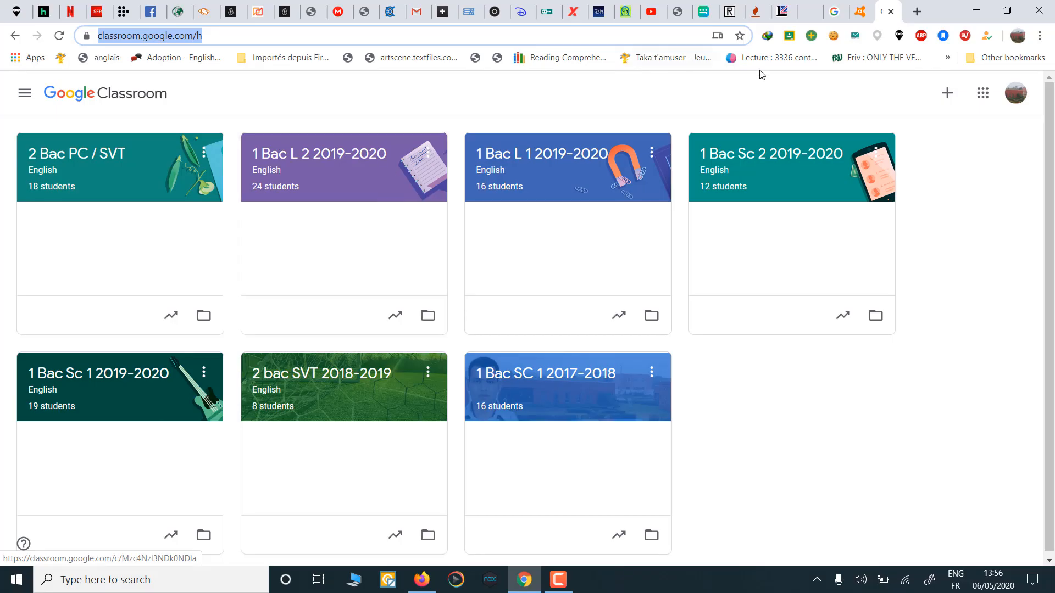
Step: Choose Create class from the + menu and acknowledge the school-use notice
{"action": "left_click", "coordinate": [948, 97]}
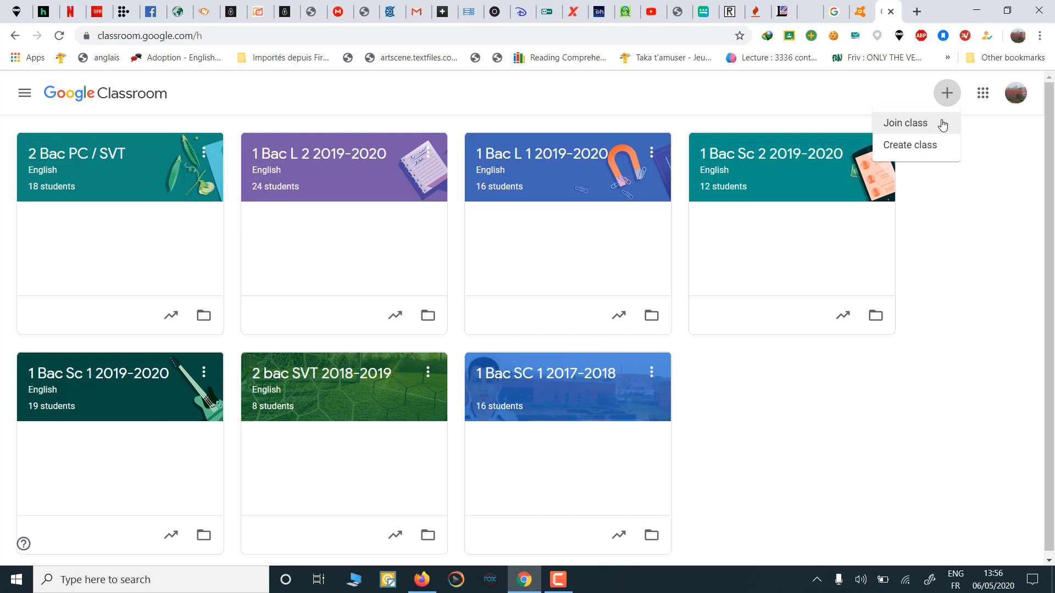
{"action": "left_click", "coordinate": [917, 148]}
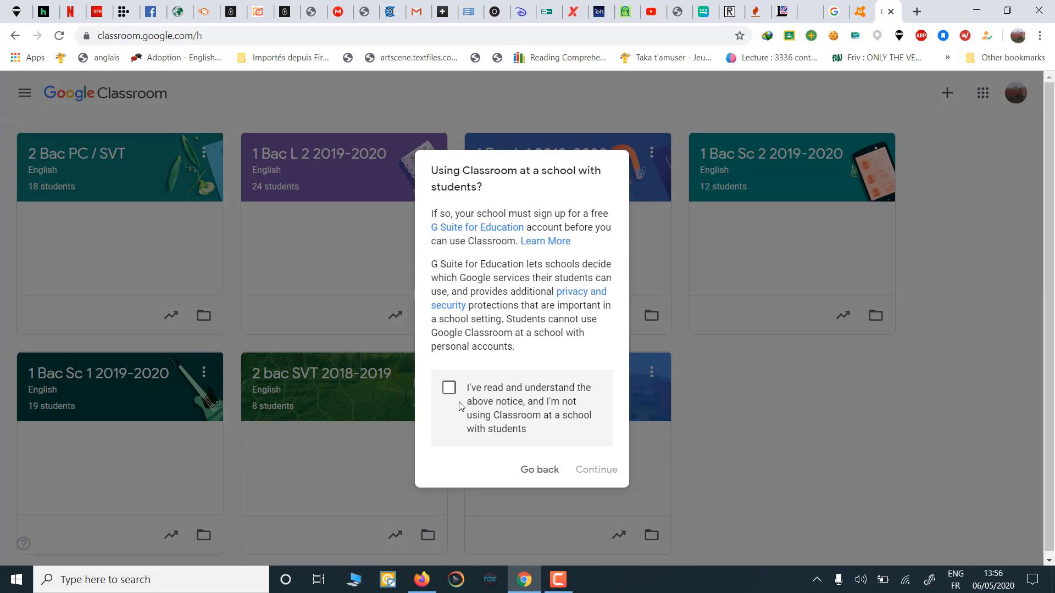
{"action": "left_click", "coordinate": [449, 389]}
{"action": "left_click", "coordinate": [593, 471]}
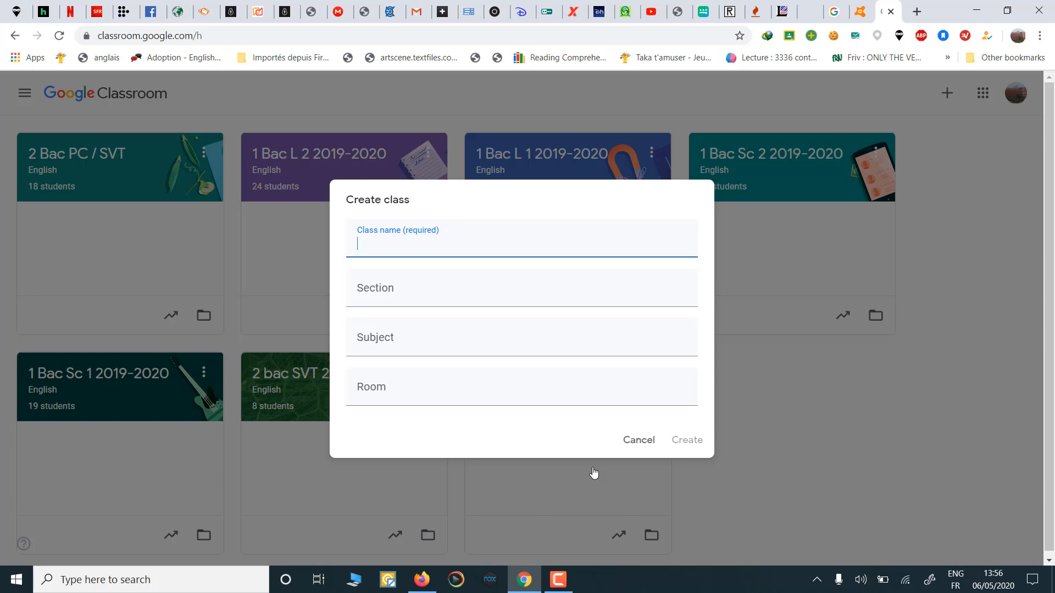
Step: Create the class '1 Bac 2' with the subject English
{"action": "type", "text": "1 Bac 2"}
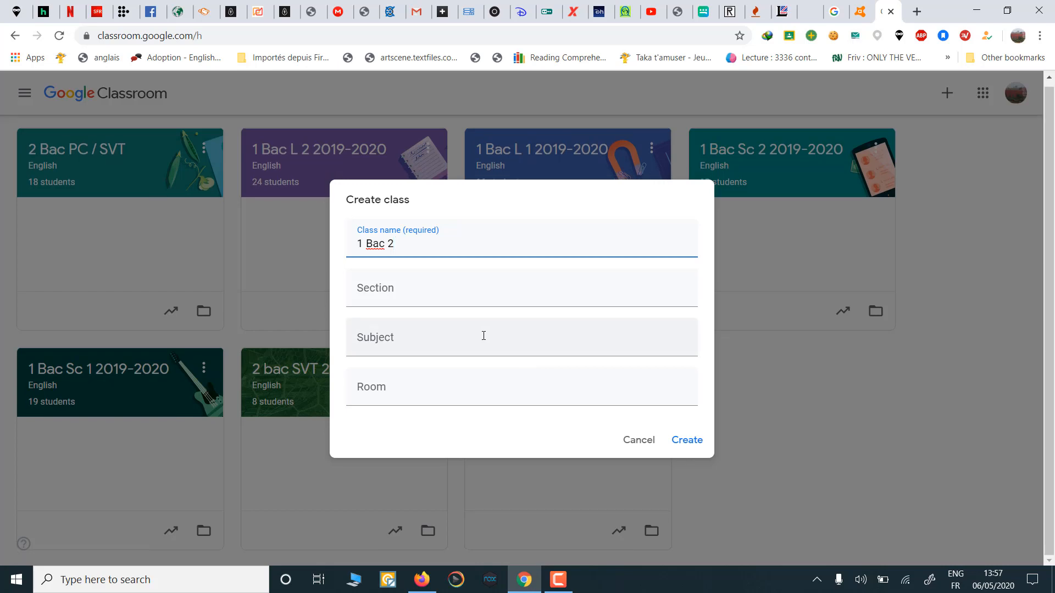
{"action": "left_click", "coordinate": [395, 346]}
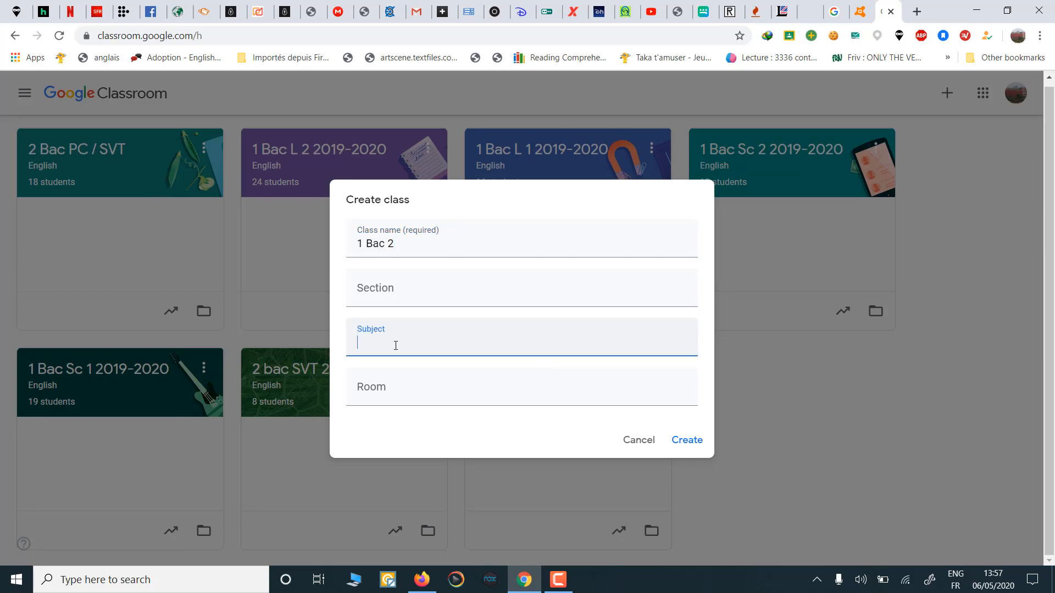
{"action": "type", "text": "English"}
{"action": "left_click", "coordinate": [687, 441]}
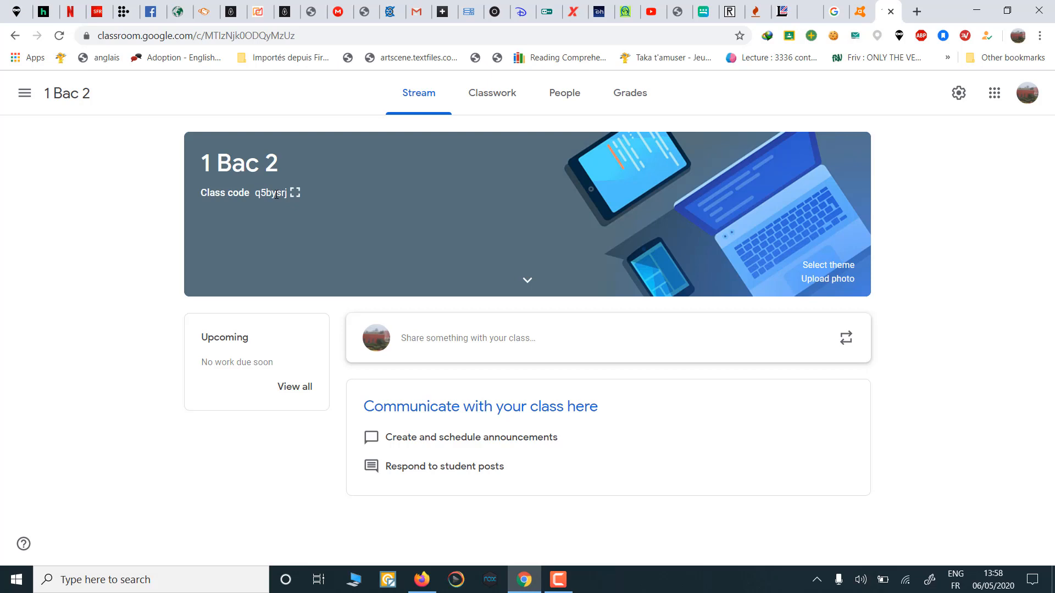
Step: Browse Classwork and People, cancel the student invite, select the class code, then view Grades
{"action": "left_click", "coordinate": [487, 100]}
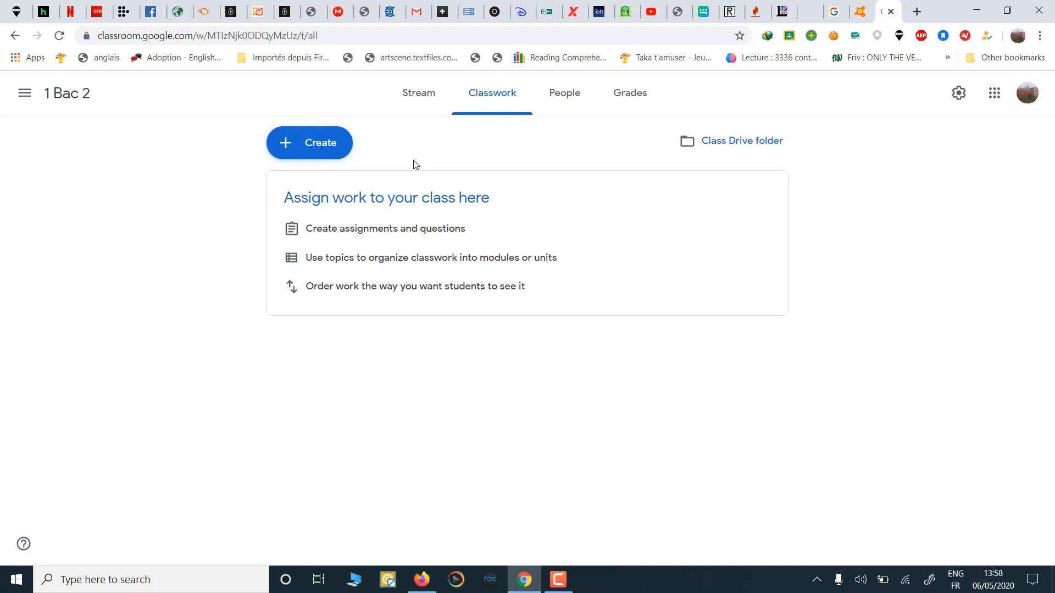
{"action": "left_click", "coordinate": [575, 104]}
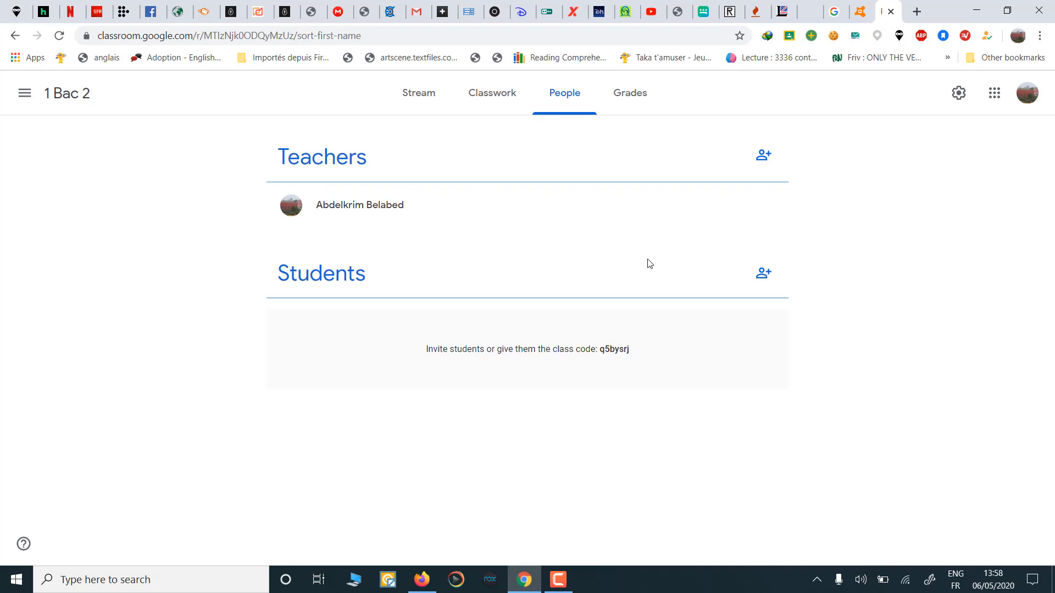
{"action": "left_click", "coordinate": [763, 277]}
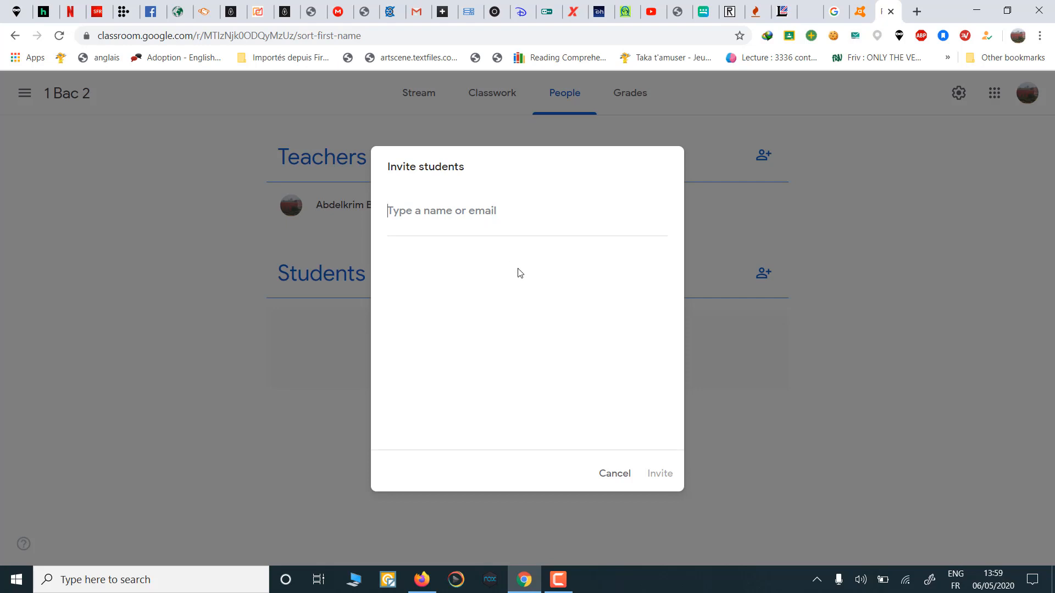
{"action": "left_click", "coordinate": [614, 473]}
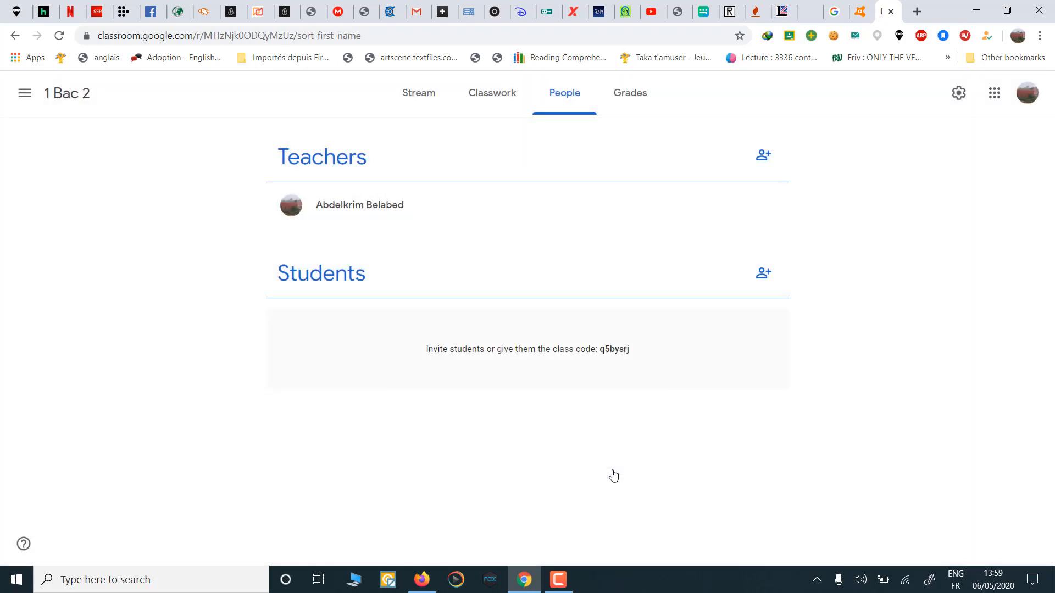
{"action": "double_click", "coordinate": [618, 350]}
{"action": "left_click", "coordinate": [633, 103]}
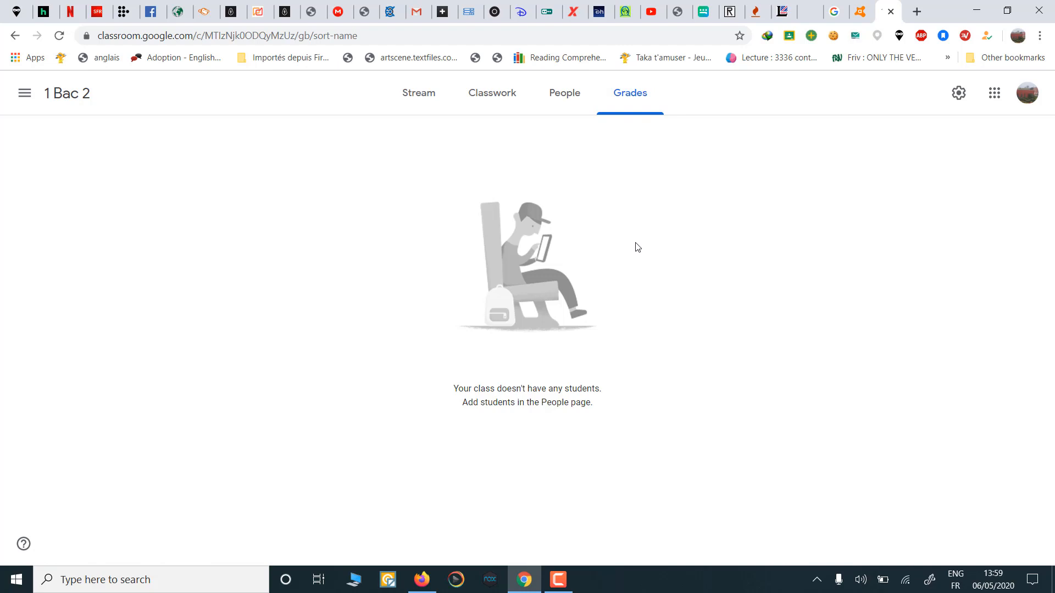
Step: In class settings, display the 1 Bac 2 class code enlarged, then reset it
{"action": "left_click", "coordinate": [959, 94]}
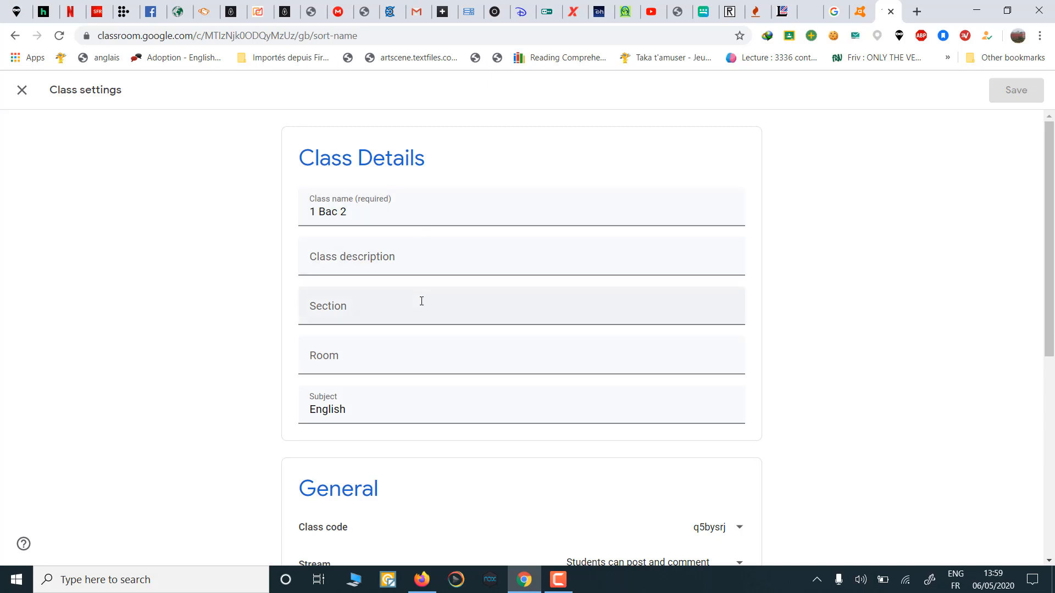
{"action": "scroll", "coordinate": [422, 299], "scroll_direction": "down", "scroll_amount": 1}
{"action": "scroll", "coordinate": [422, 299], "scroll_direction": "down", "scroll_amount": 1}
{"action": "scroll", "coordinate": [443, 405], "scroll_direction": "down", "scroll_amount": 1}
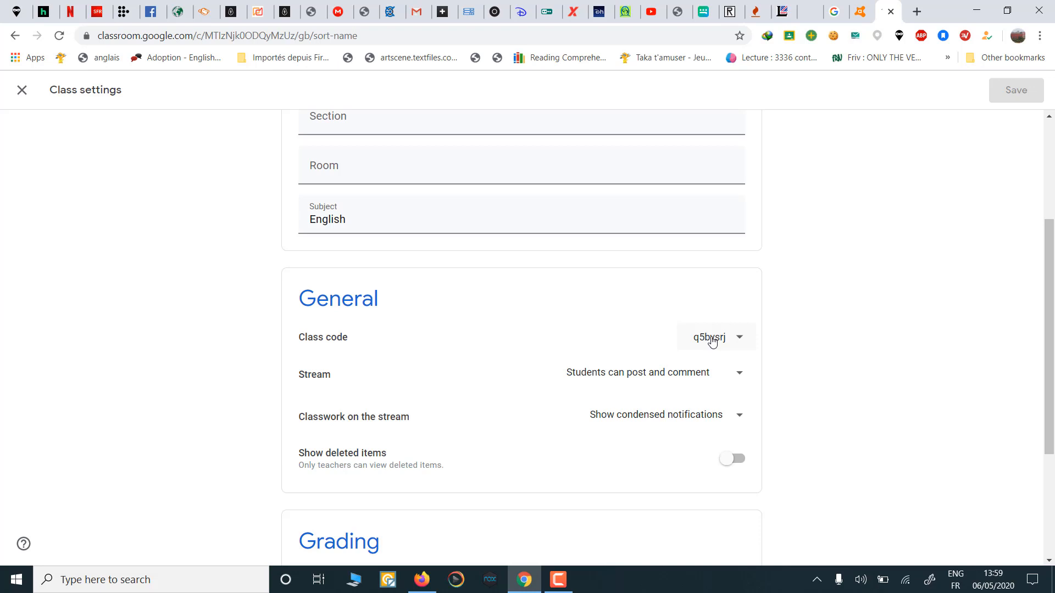
{"action": "left_click", "coordinate": [712, 339]}
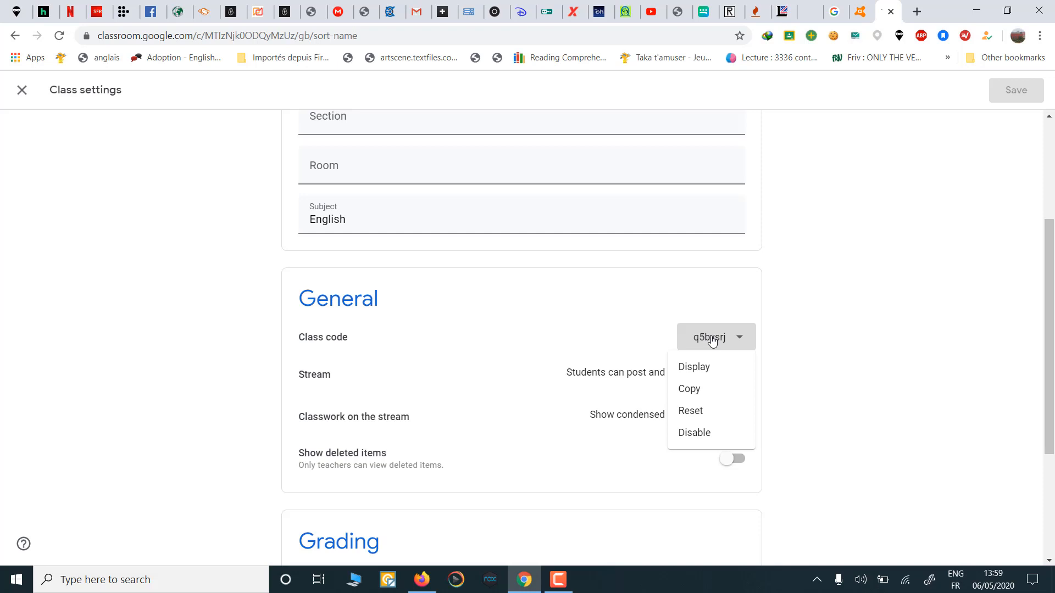
{"action": "left_click", "coordinate": [706, 368]}
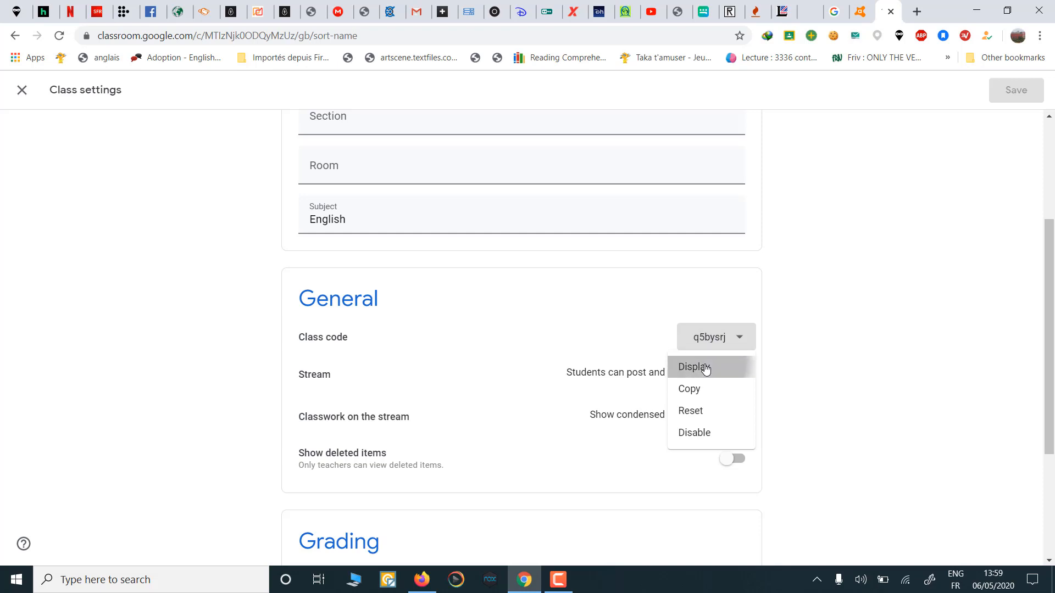
{"action": "double_click", "coordinate": [545, 317]}
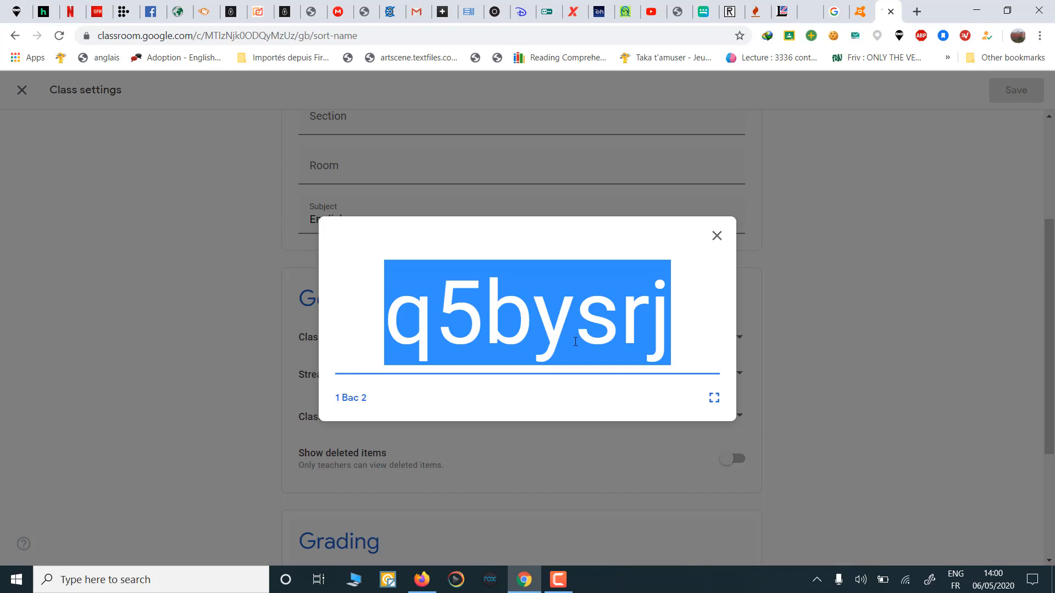
{"action": "left_click", "coordinate": [717, 235]}
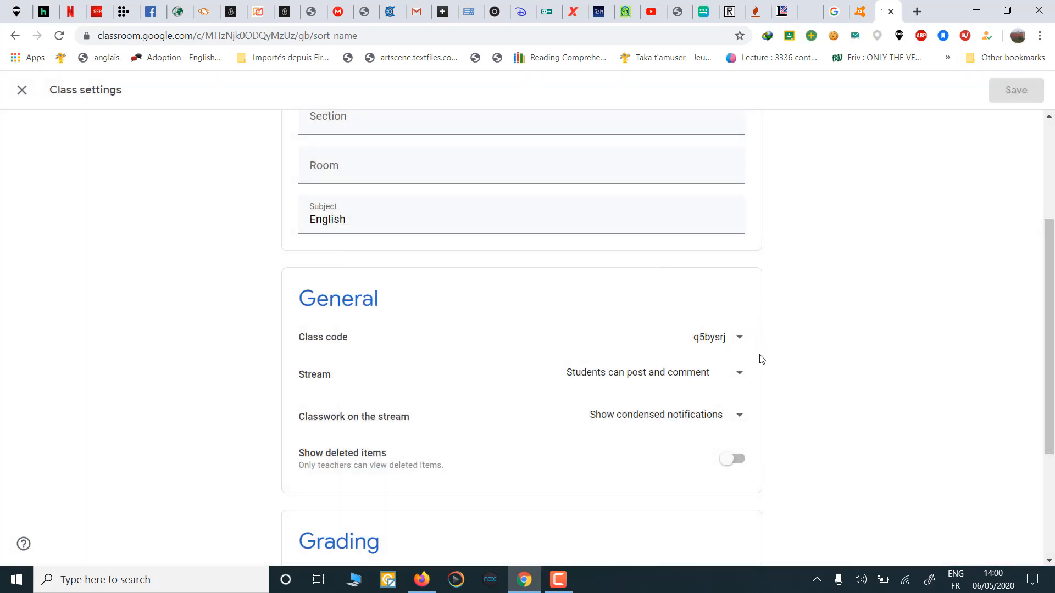
{"action": "left_click", "coordinate": [740, 340]}
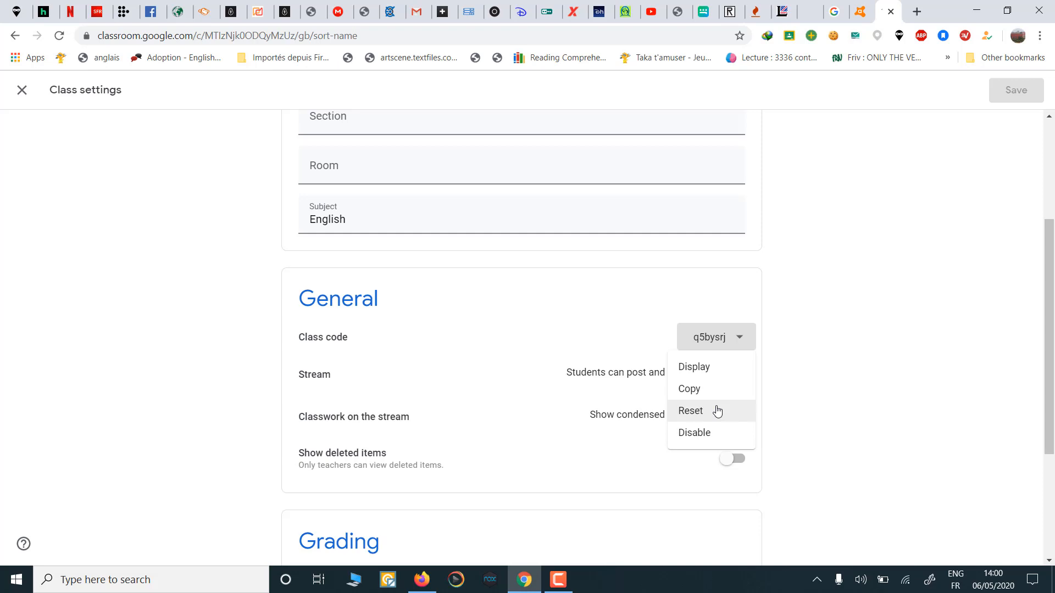
{"action": "left_click", "coordinate": [717, 411]}
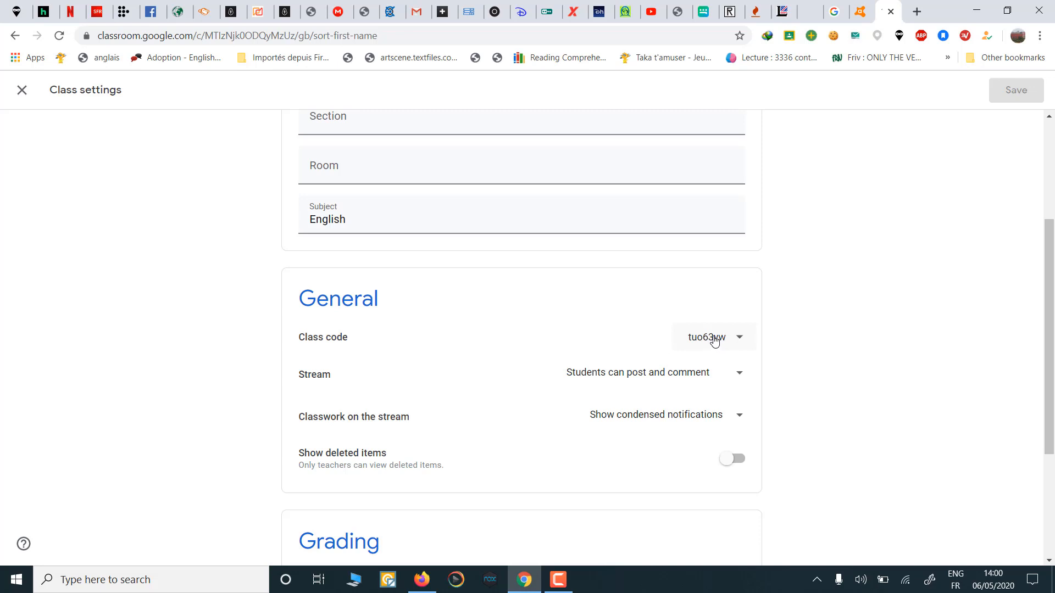
Step: Set Stream to 'Students can only comment' and classwork to 'Show condensed notifications'
{"action": "left_click", "coordinate": [741, 339]}
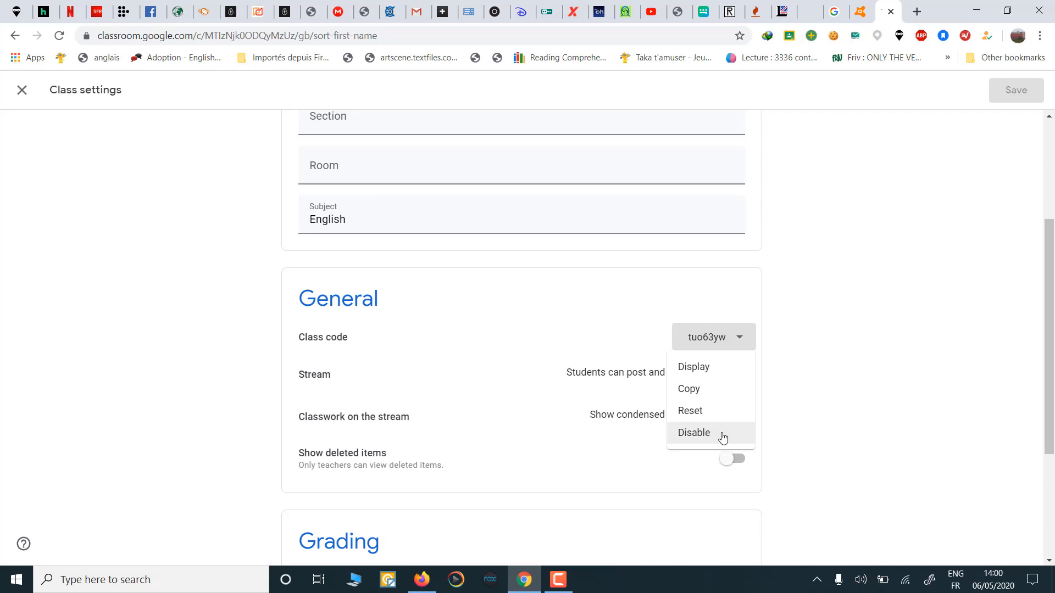
{"action": "left_click", "coordinate": [790, 377]}
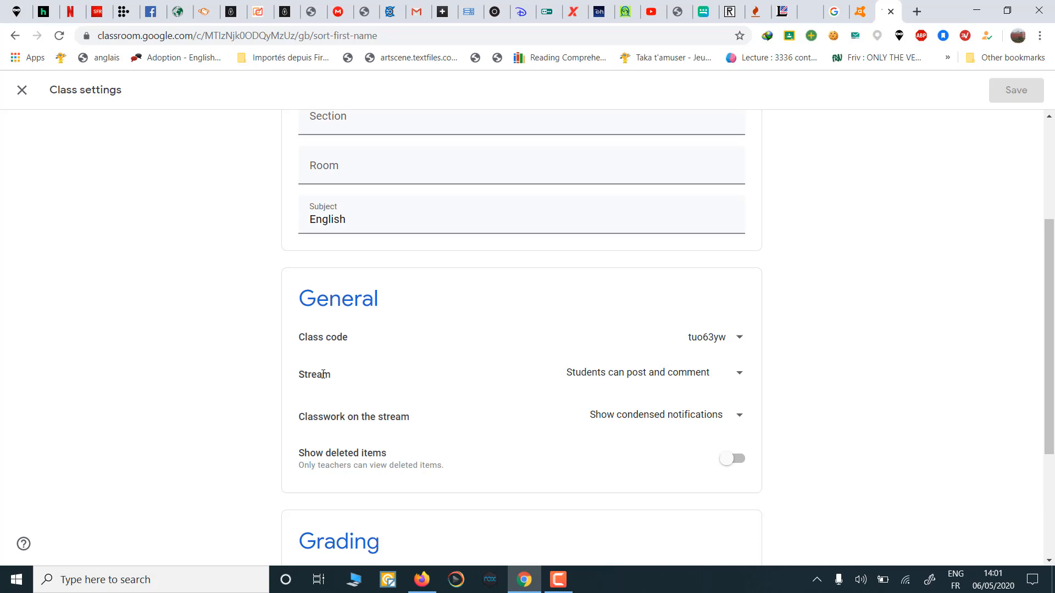
{"action": "left_click", "coordinate": [738, 378]}
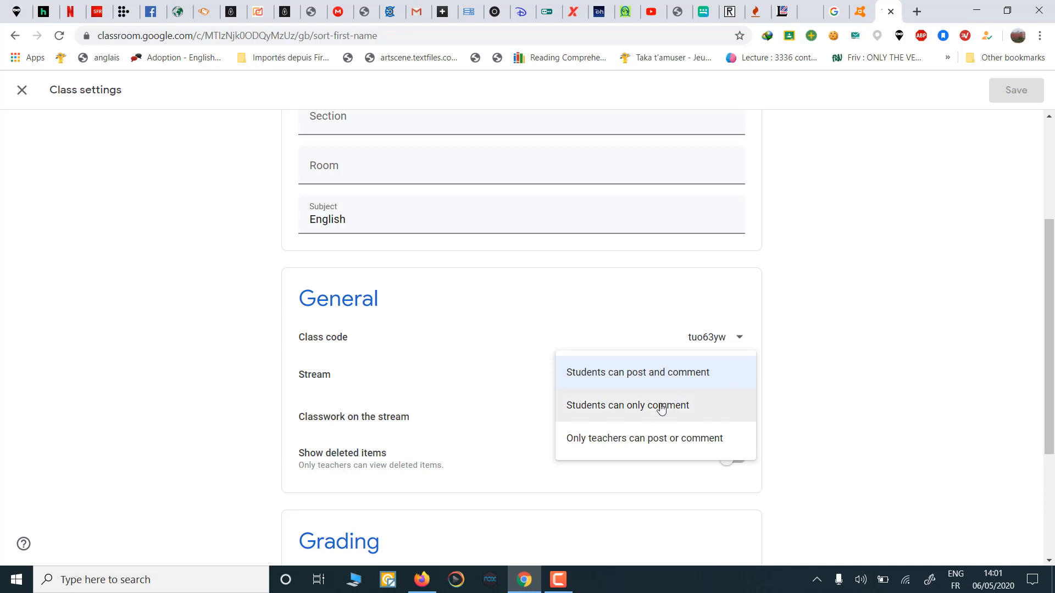
{"action": "left_click", "coordinate": [680, 409]}
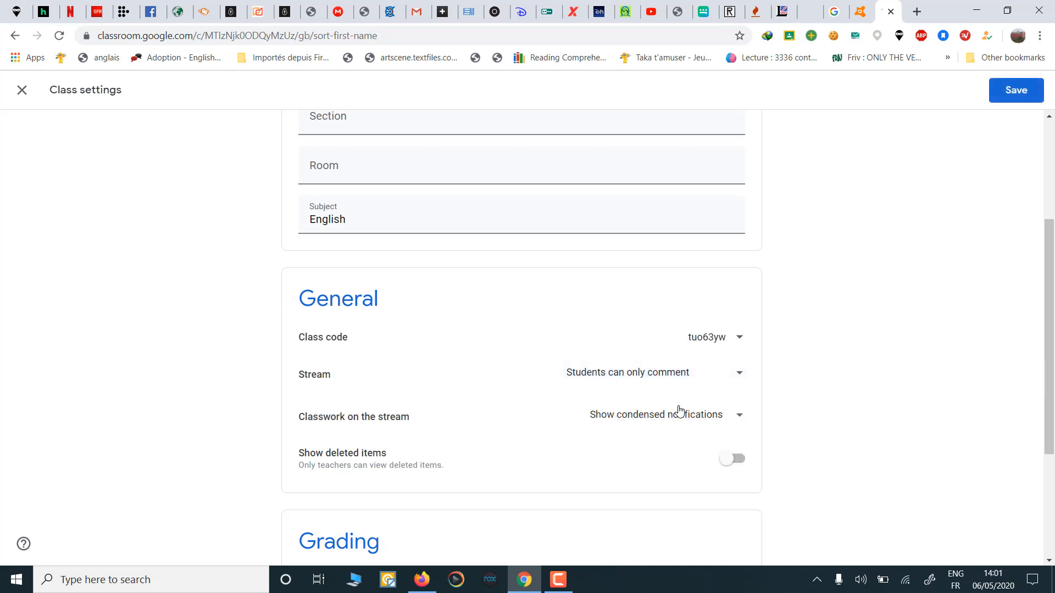
{"action": "left_click", "coordinate": [737, 376]}
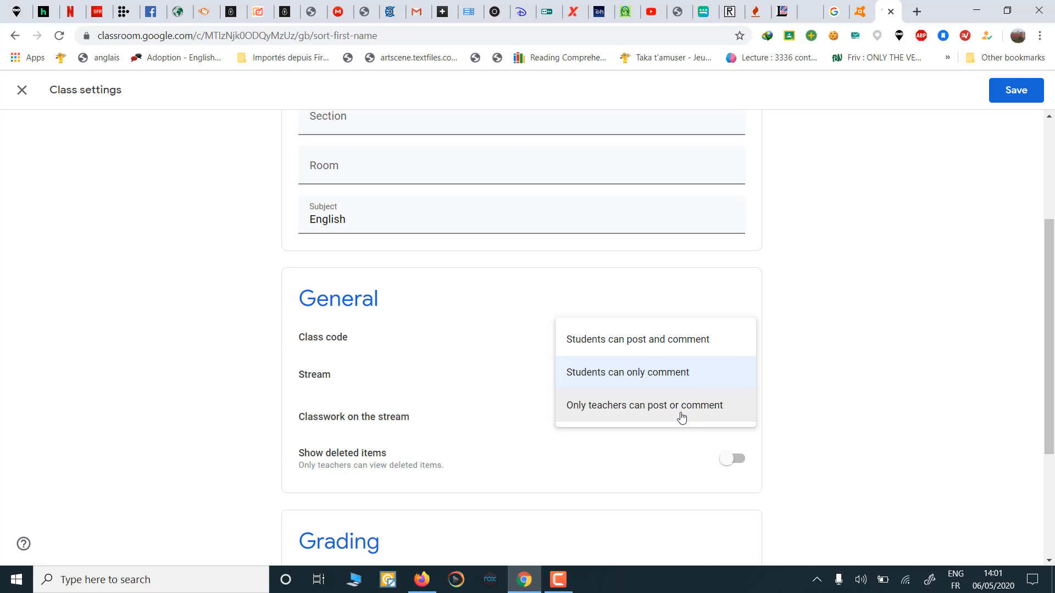
{"action": "left_click", "coordinate": [798, 378]}
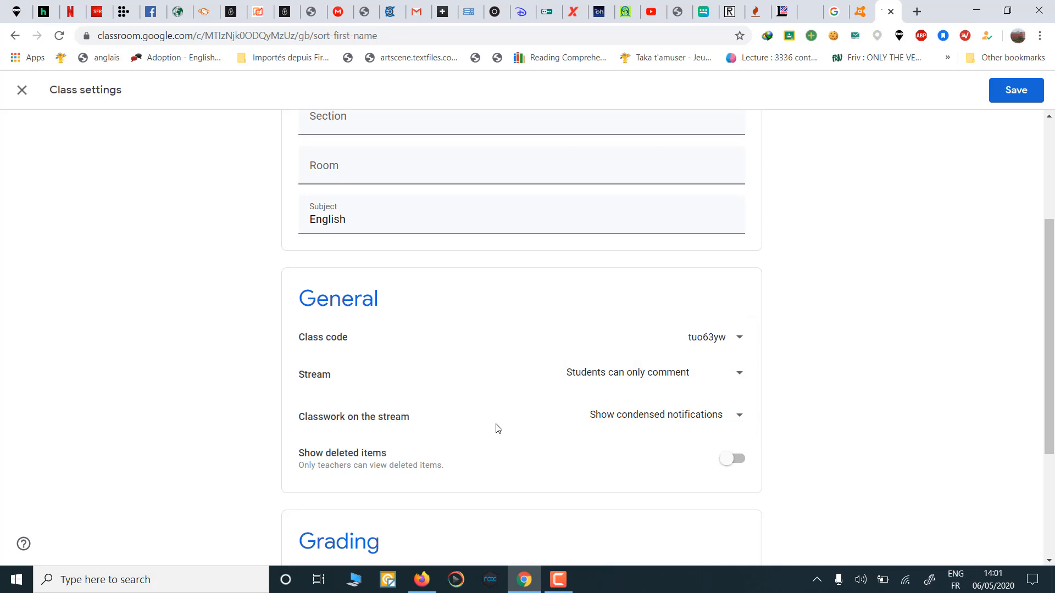
{"action": "left_click", "coordinate": [732, 422]}
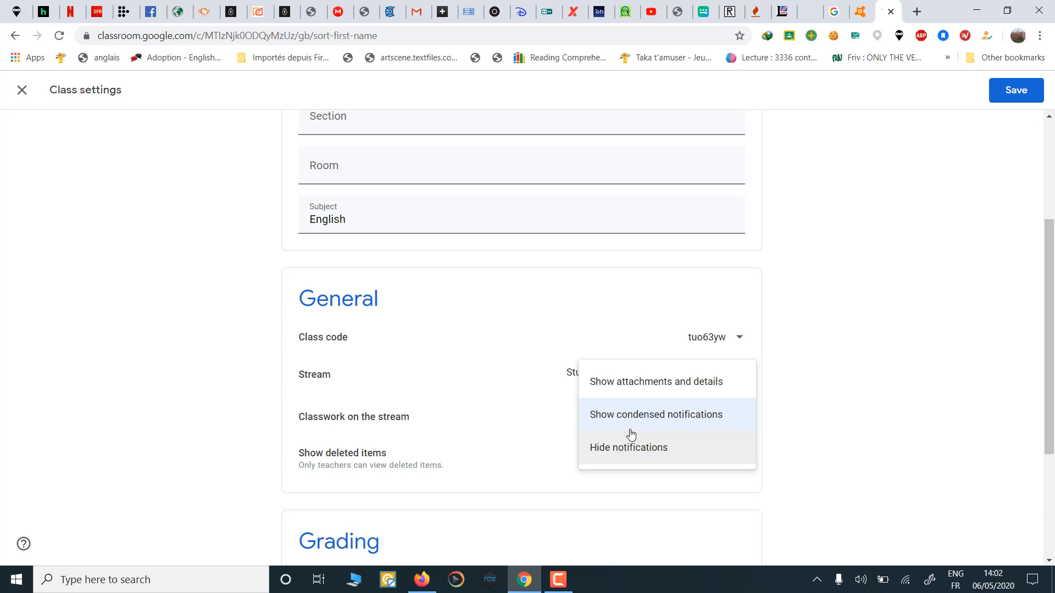
{"action": "left_click", "coordinate": [822, 420]}
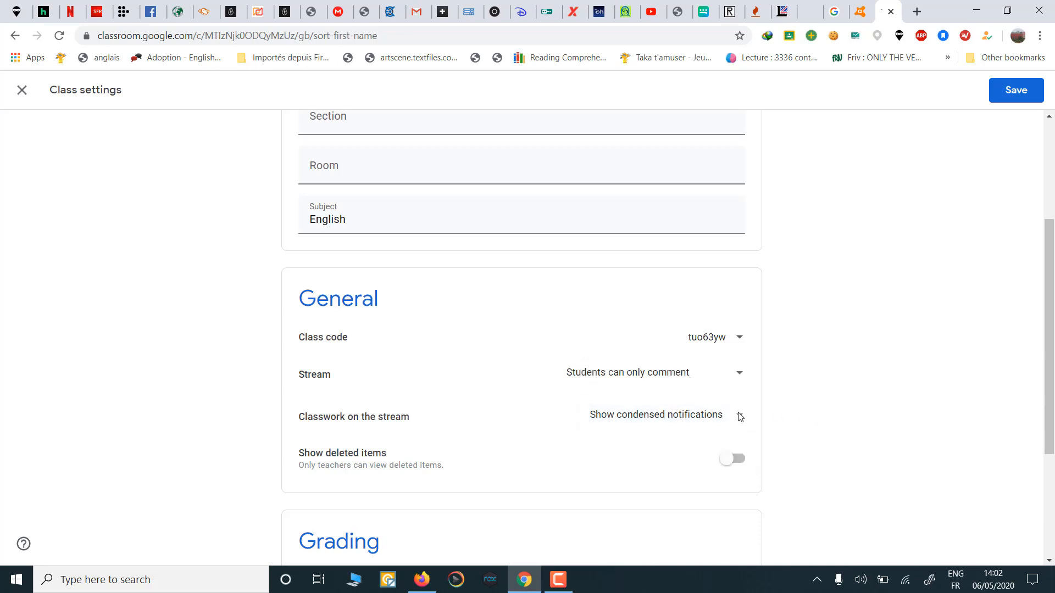
{"action": "scroll", "coordinate": [499, 411], "scroll_direction": "down", "scroll_amount": 2}
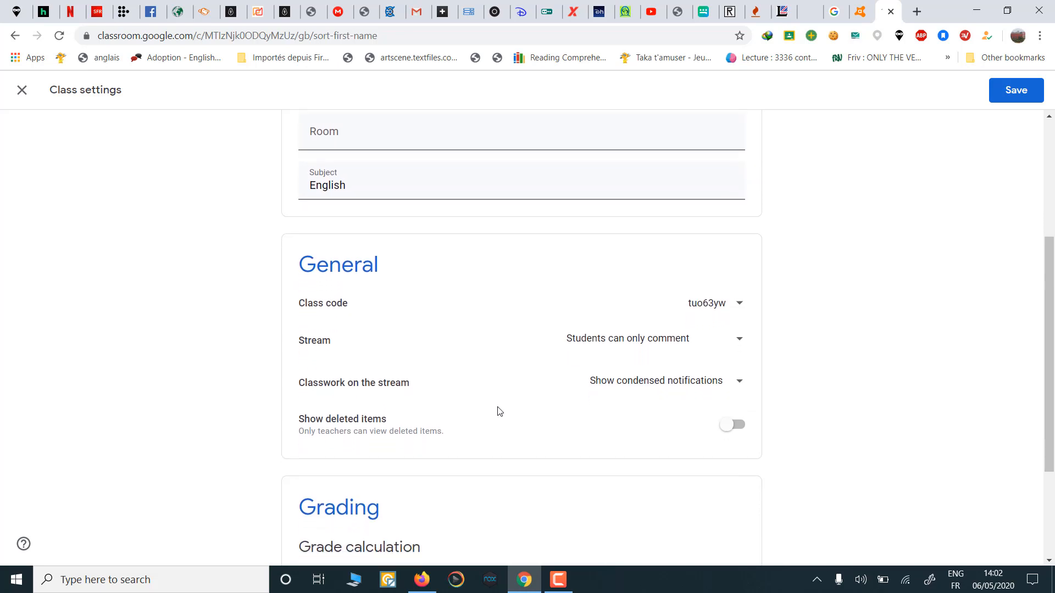
{"action": "scroll", "coordinate": [499, 411], "scroll_direction": "down", "scroll_amount": 3}
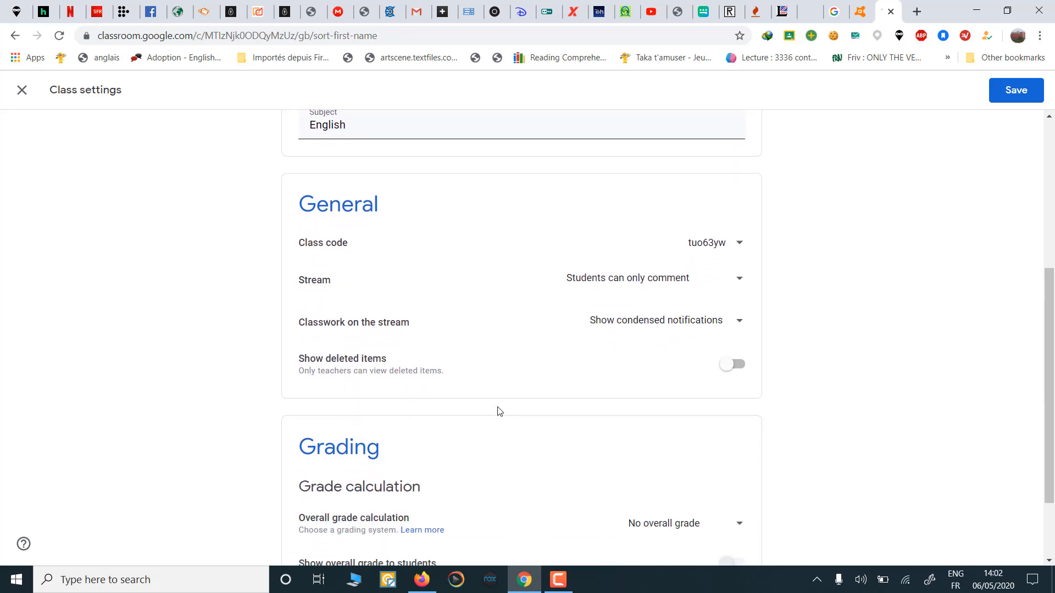
{"action": "scroll", "coordinate": [499, 411], "scroll_direction": "down", "scroll_amount": 1}
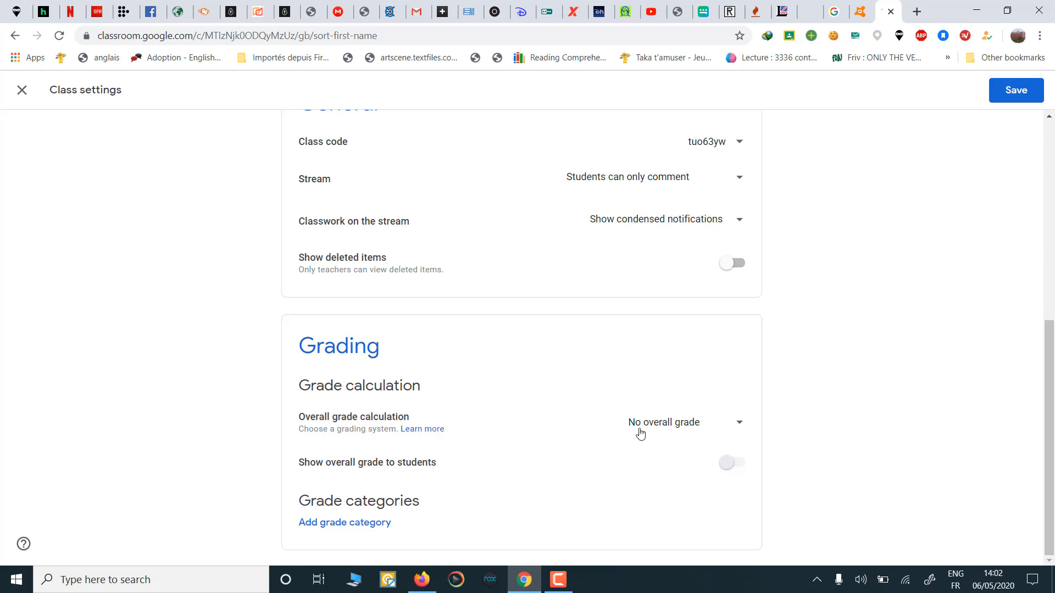
{"action": "left_click", "coordinate": [720, 429]}
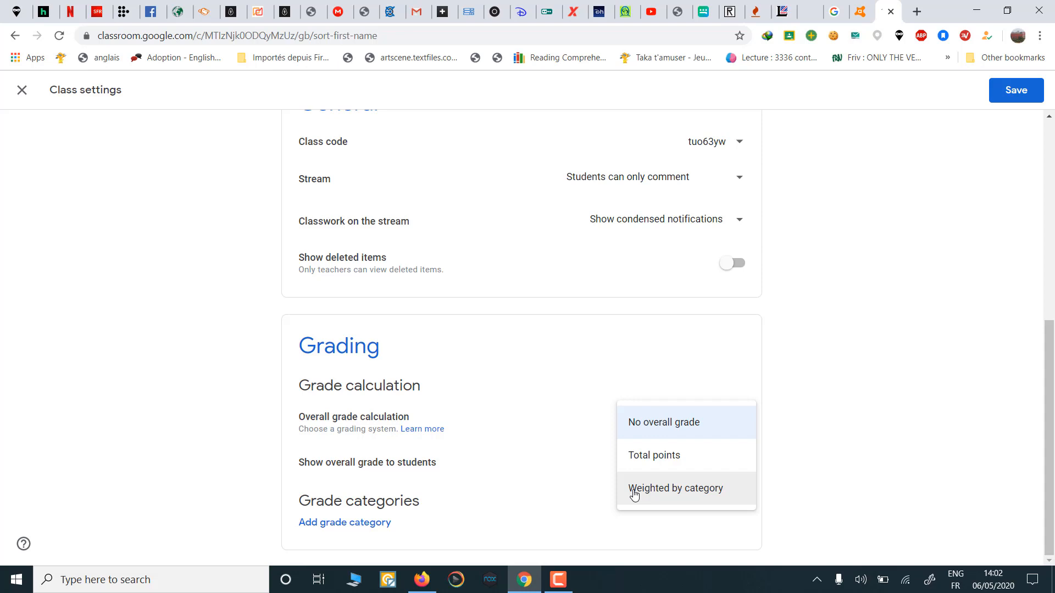
{"action": "left_click", "coordinate": [543, 450]}
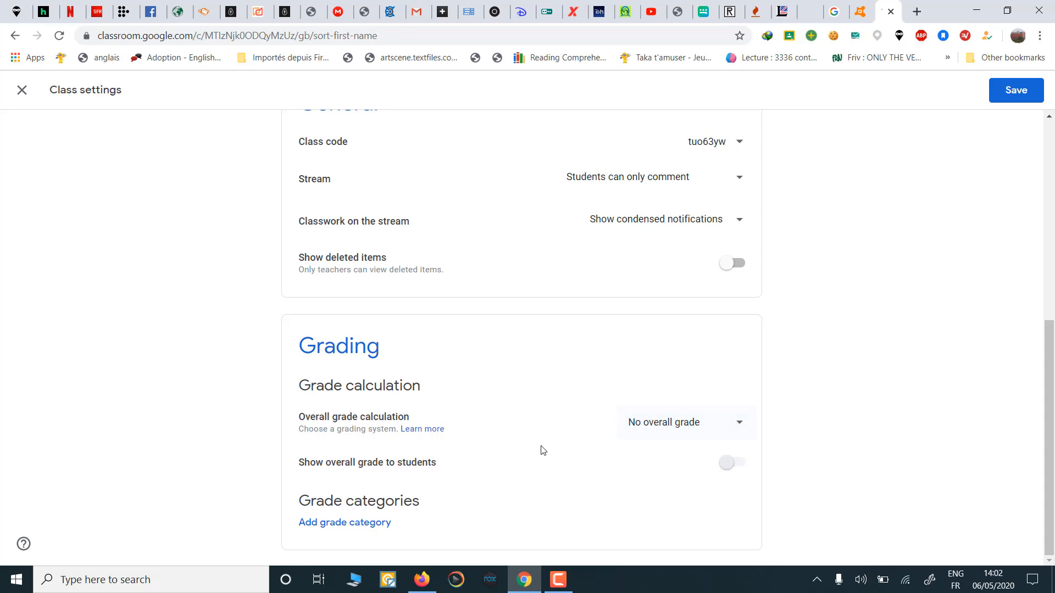
Step: Add grade categories 'reading' (20 points) and 'Language' (20 points)
{"action": "left_click", "coordinate": [350, 526]}
{"action": "scroll", "coordinate": [471, 466], "scroll_direction": "down", "scroll_amount": 1}
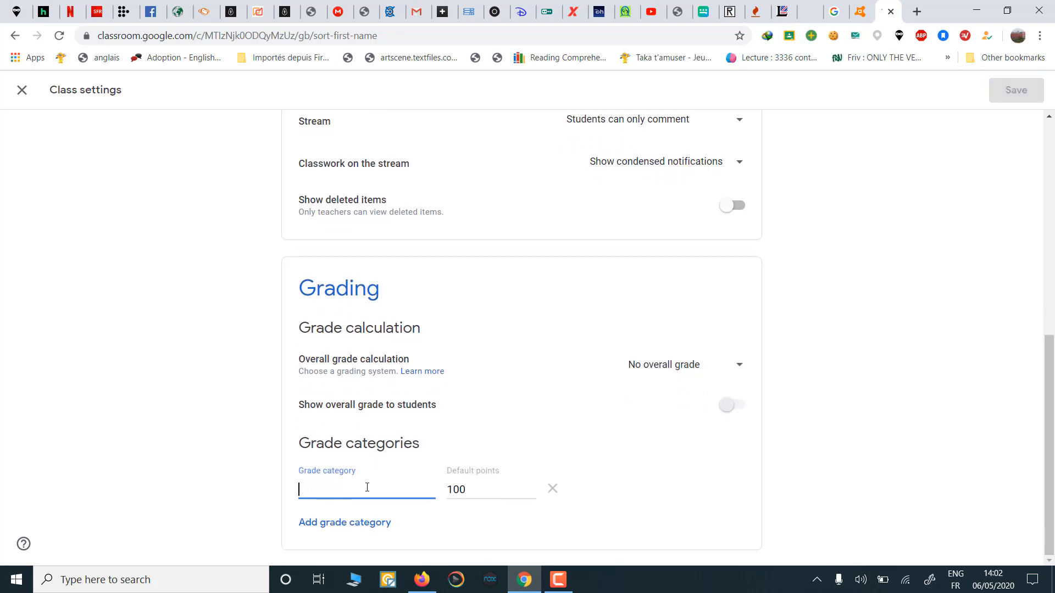
{"action": "type", "text": "reading"}
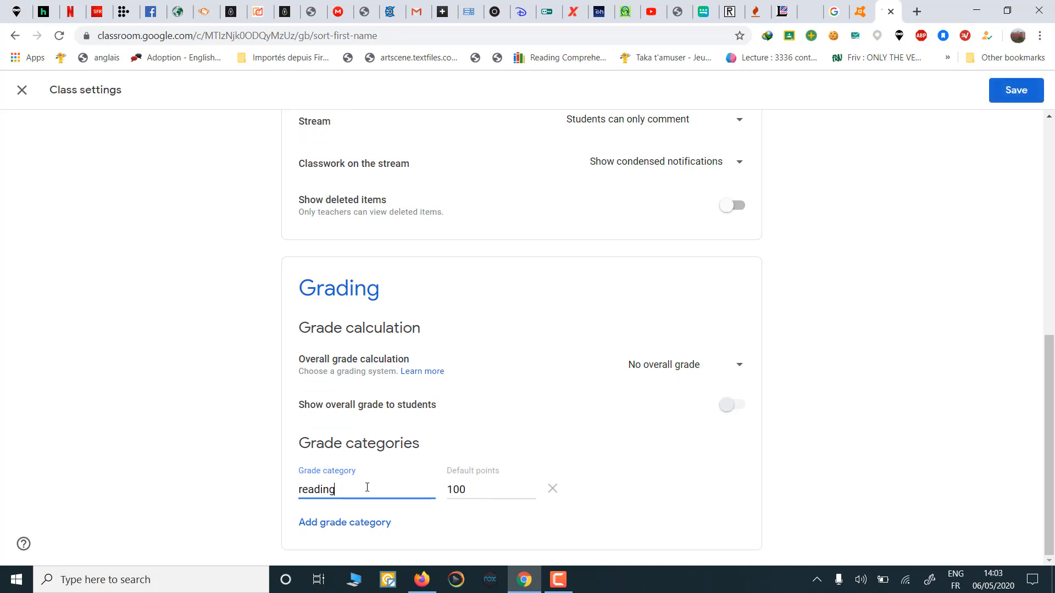
{"action": "left_click_drag", "start_coordinate": [495, 490], "coordinate": [332, 482]}
{"action": "type", "text": "2"}
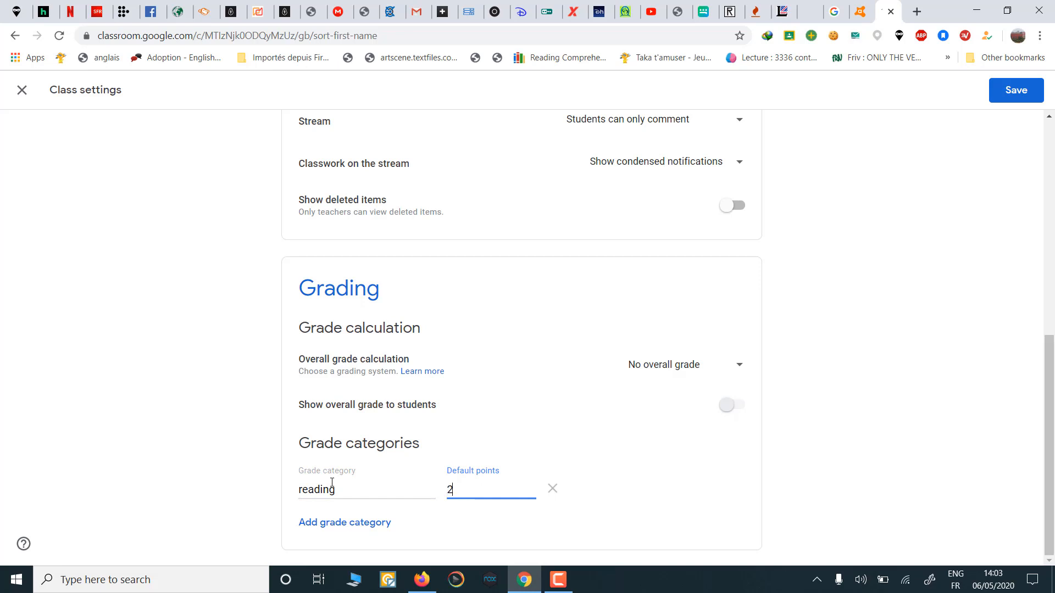
{"action": "type", "text": "0"}
{"action": "left_click", "coordinate": [349, 524]}
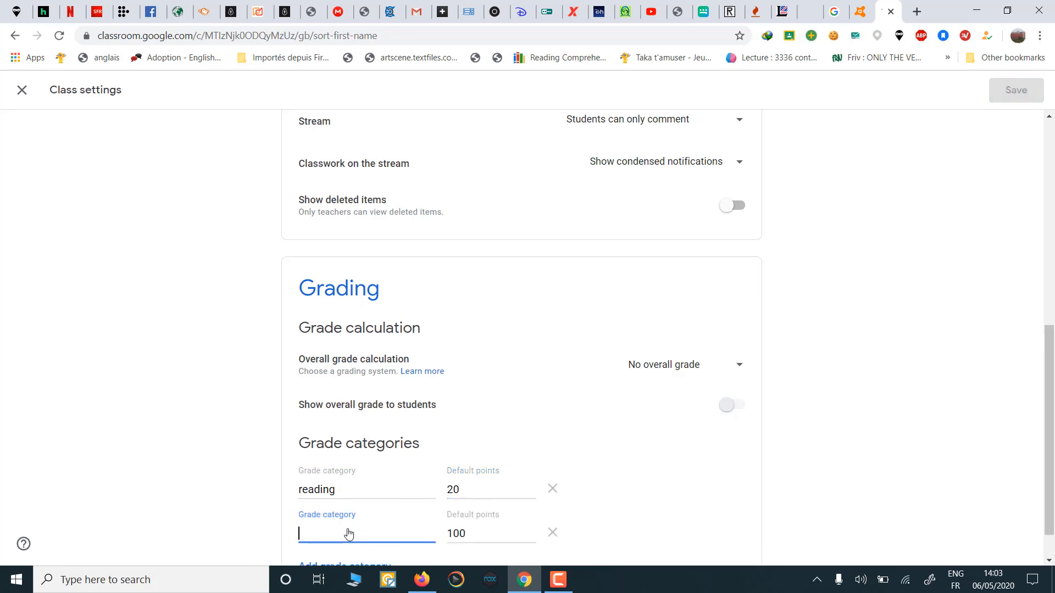
{"action": "type", "text": "Lan"}
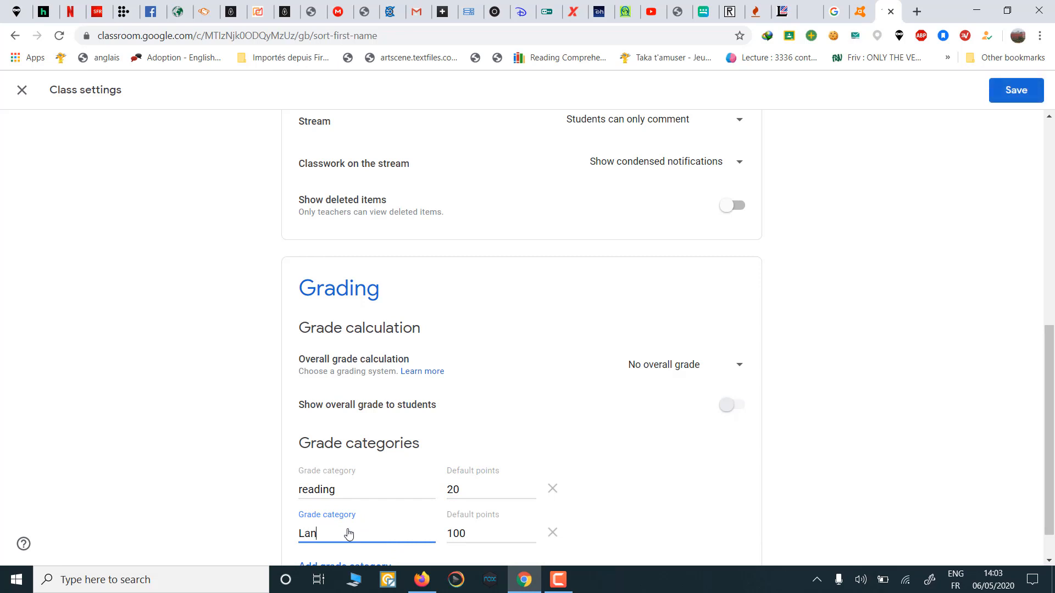
{"action": "type", "text": "guage"}
{"action": "key", "text": "Tab"}
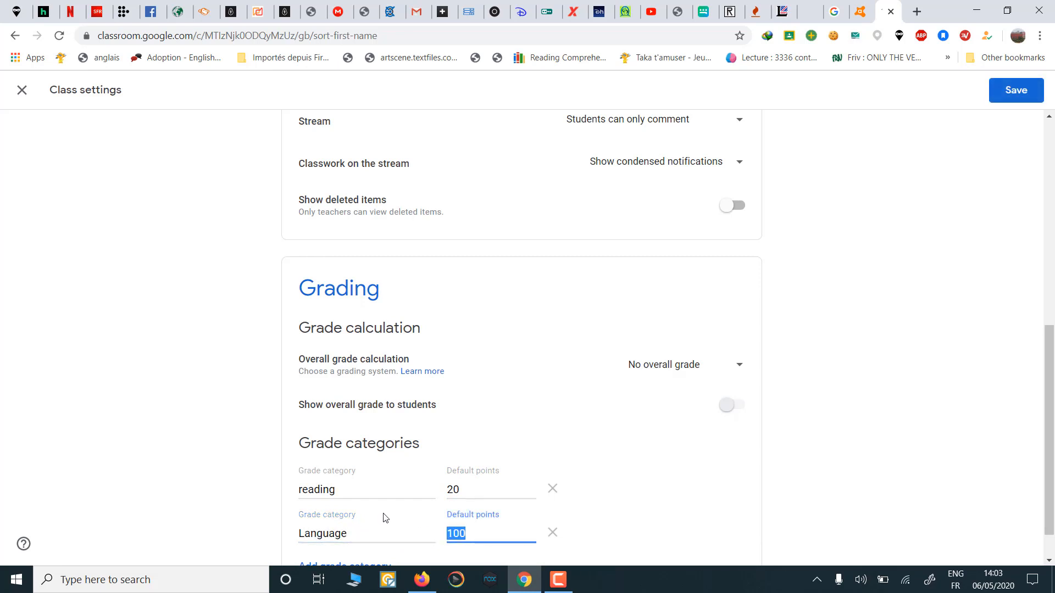
{"action": "type", "text": "20"}
{"action": "left_click", "coordinate": [691, 503]}
{"action": "scroll", "coordinate": [691, 502], "scroll_direction": "down", "scroll_amount": 1}
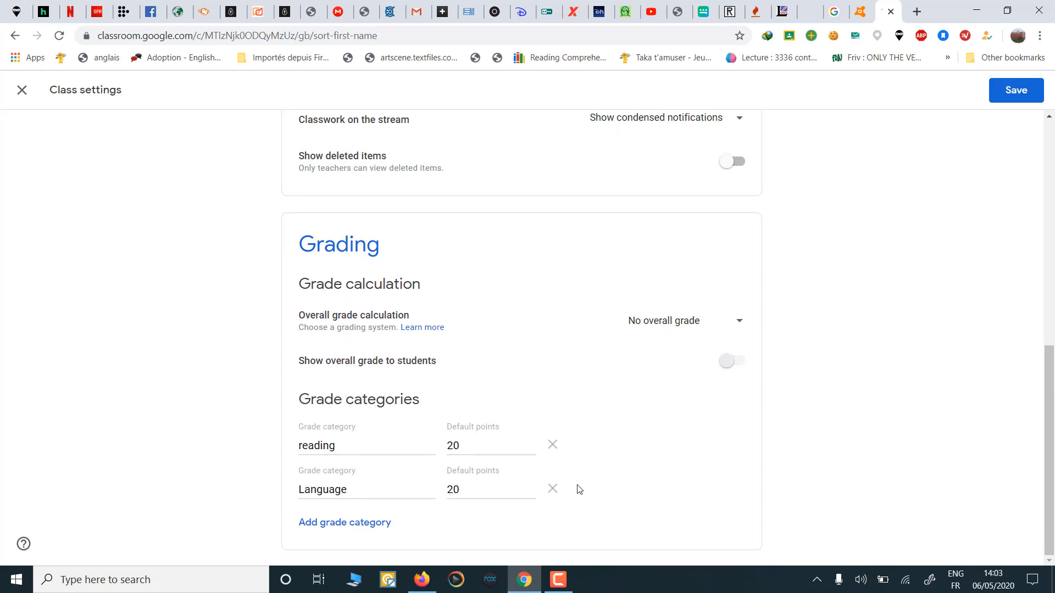
Step: Delete the Language and reading grade categories, save the settings, and return to Stream
{"action": "left_click", "coordinate": [553, 489]}
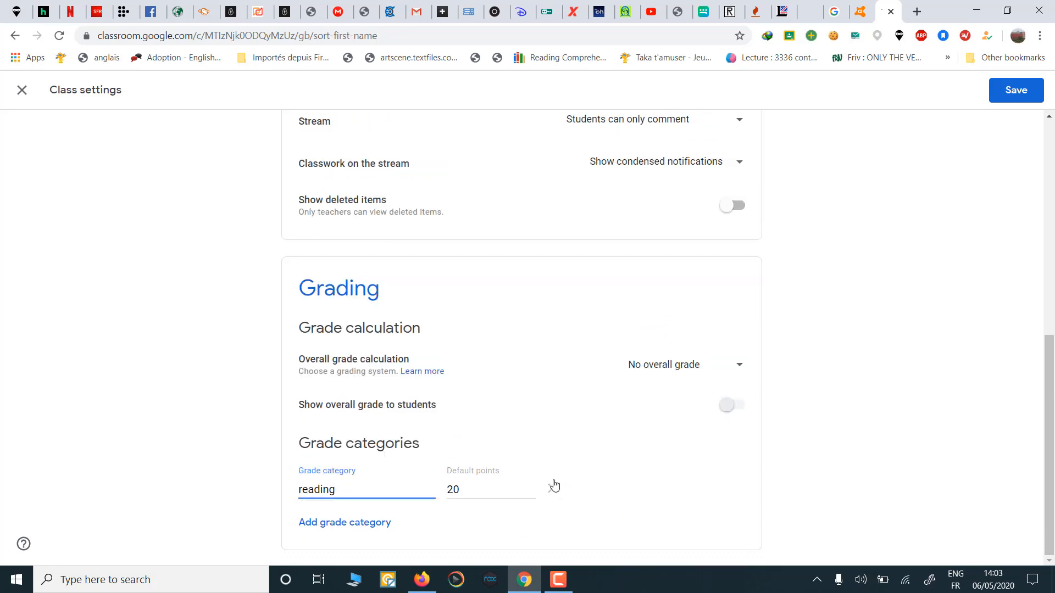
{"action": "left_click", "coordinate": [553, 490]}
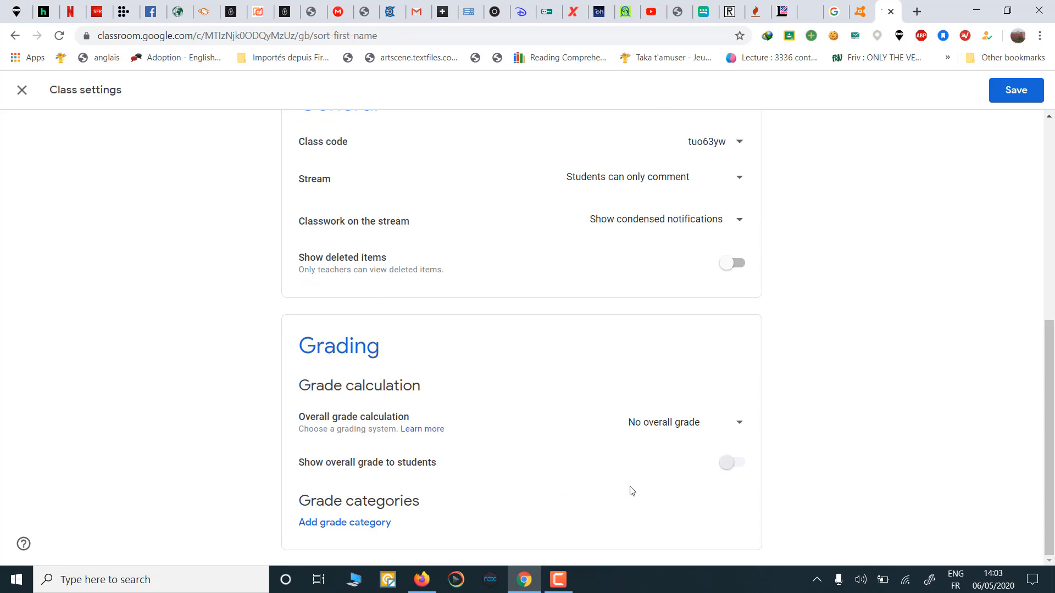
{"action": "scroll", "coordinate": [632, 490], "scroll_direction": "up", "scroll_amount": 7}
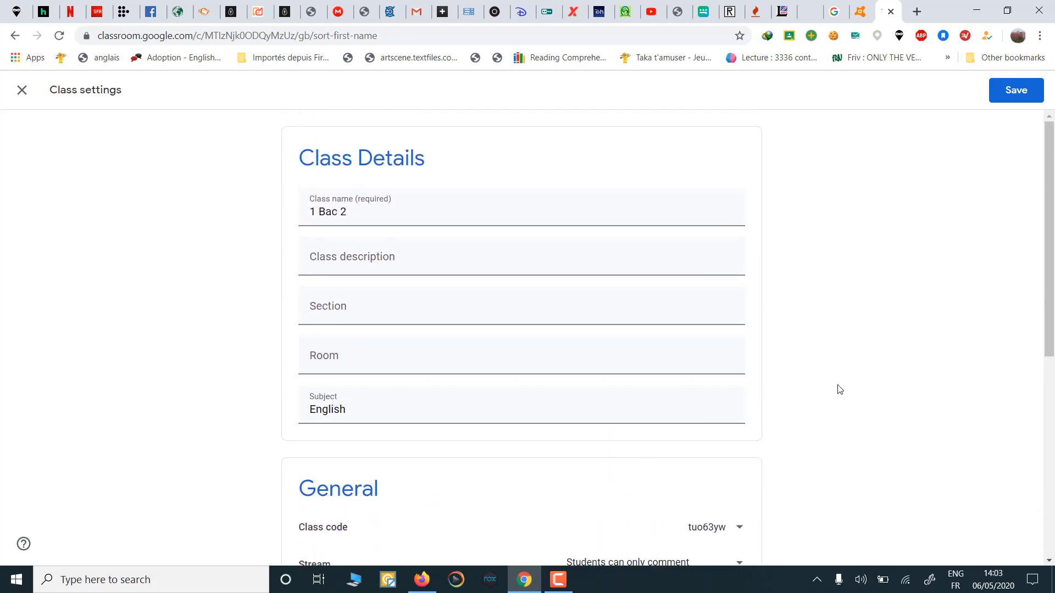
{"action": "scroll", "coordinate": [794, 466], "scroll_direction": "down", "scroll_amount": 3}
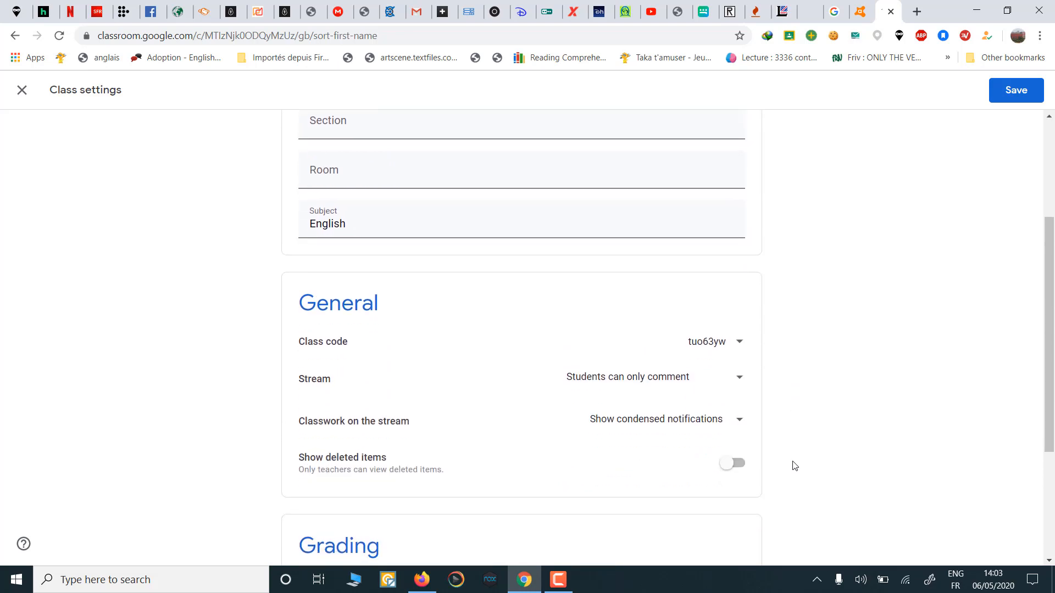
{"action": "left_click", "coordinate": [1020, 91]}
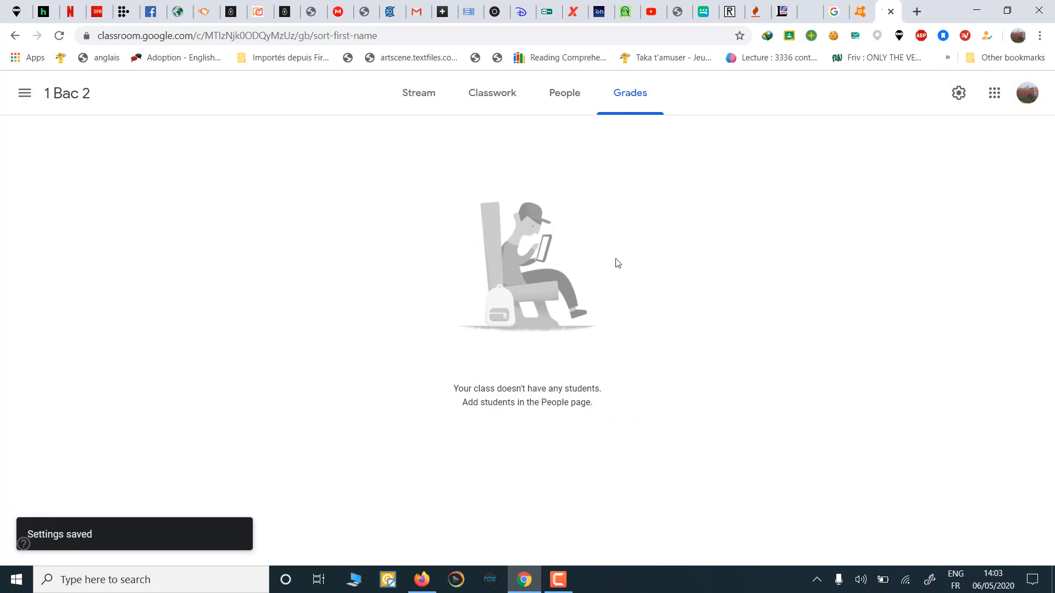
{"action": "left_click", "coordinate": [424, 101]}
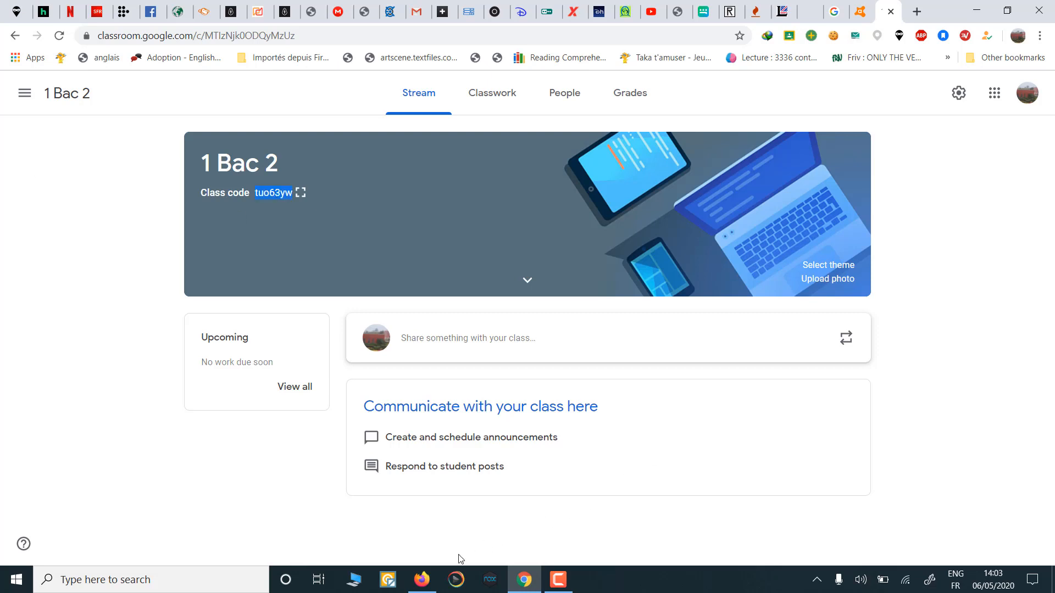
{"action": "mouse_move", "coordinate": [426, 581]}
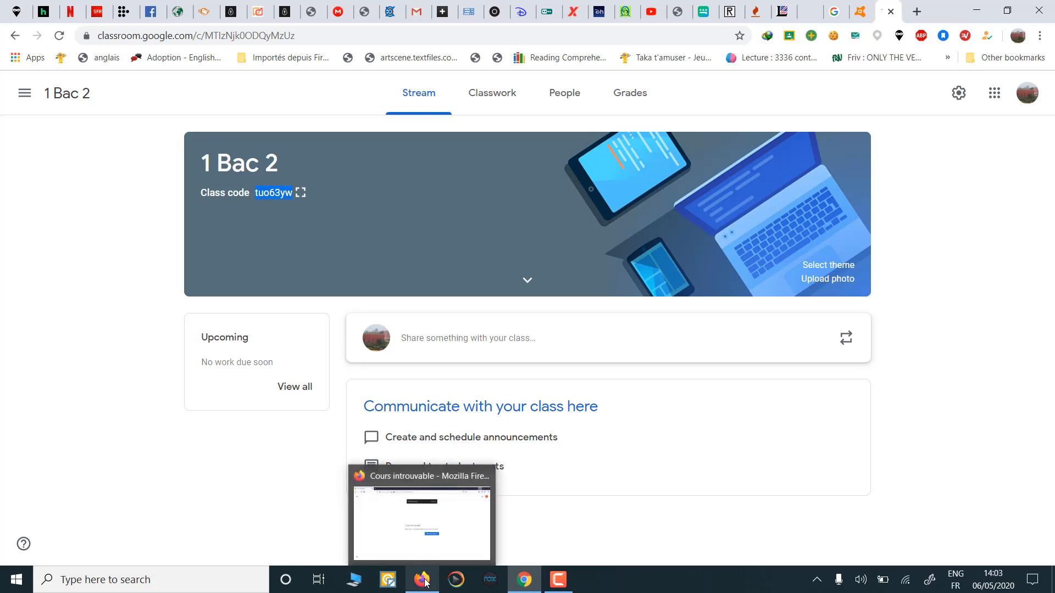
{"action": "left_click", "coordinate": [426, 582]}
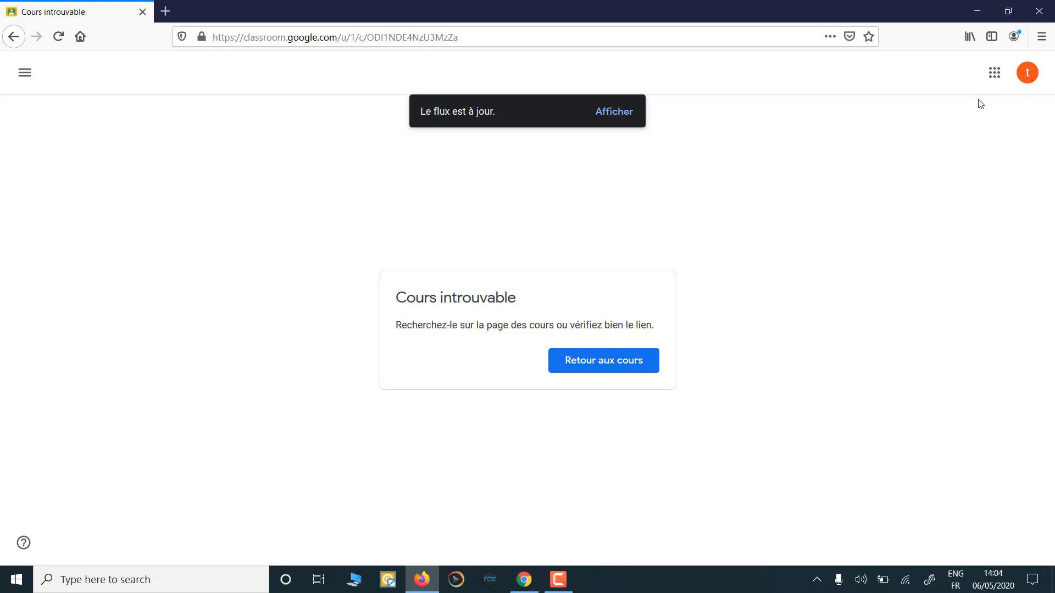
{"action": "left_click", "coordinate": [1000, 79]}
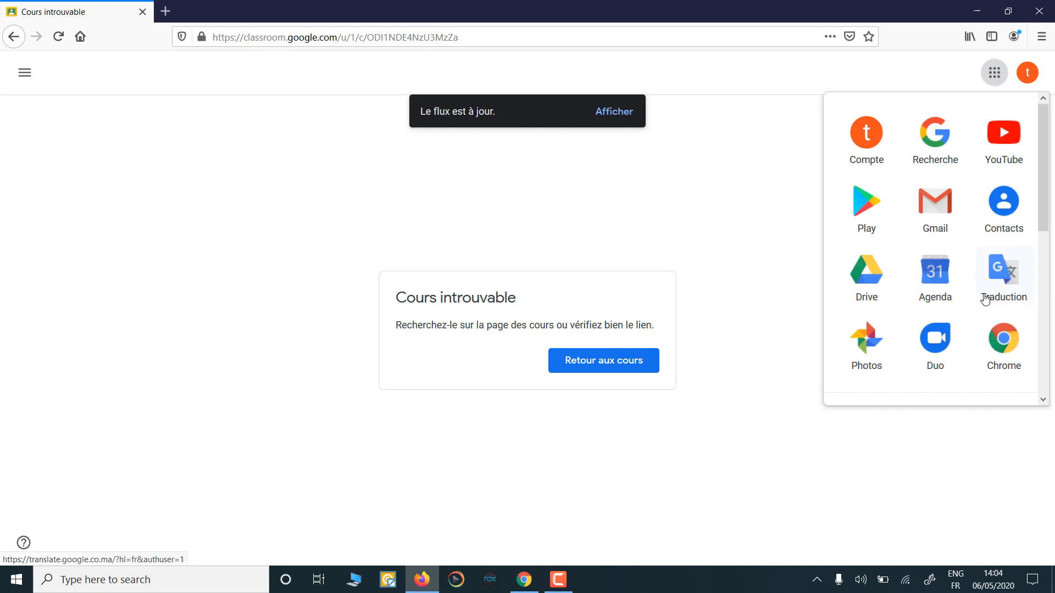
{"action": "scroll", "coordinate": [986, 298], "scroll_direction": "down", "scroll_amount": 5}
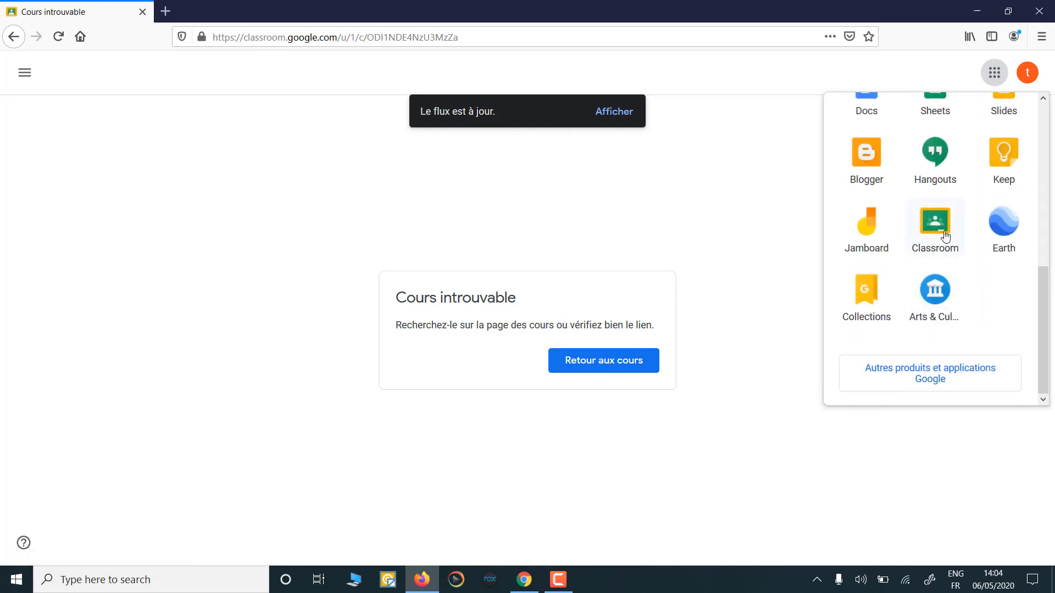
{"action": "left_click", "coordinate": [945, 236]}
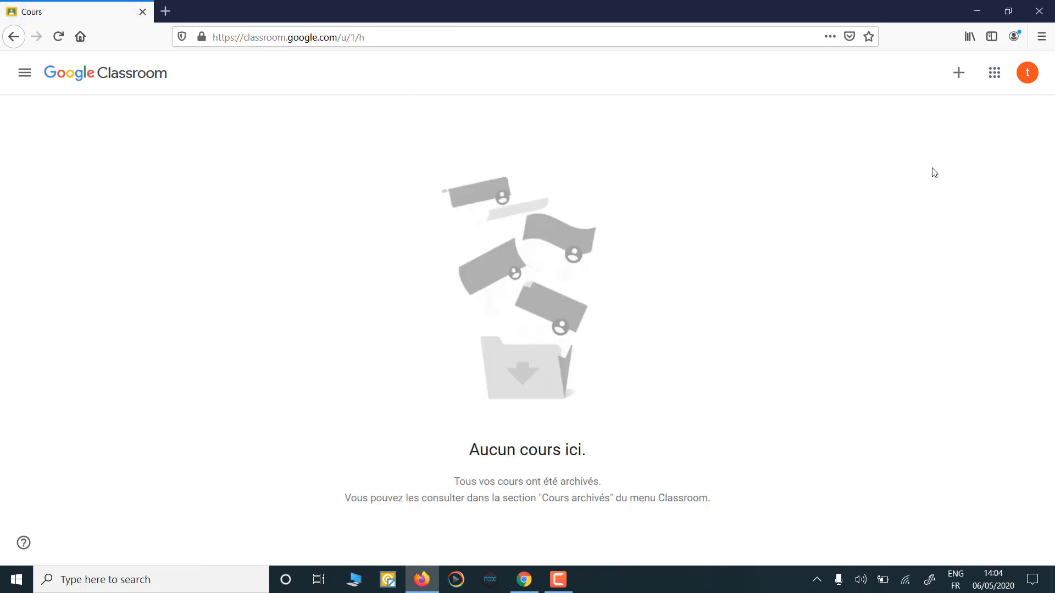
{"action": "left_click", "coordinate": [958, 82]}
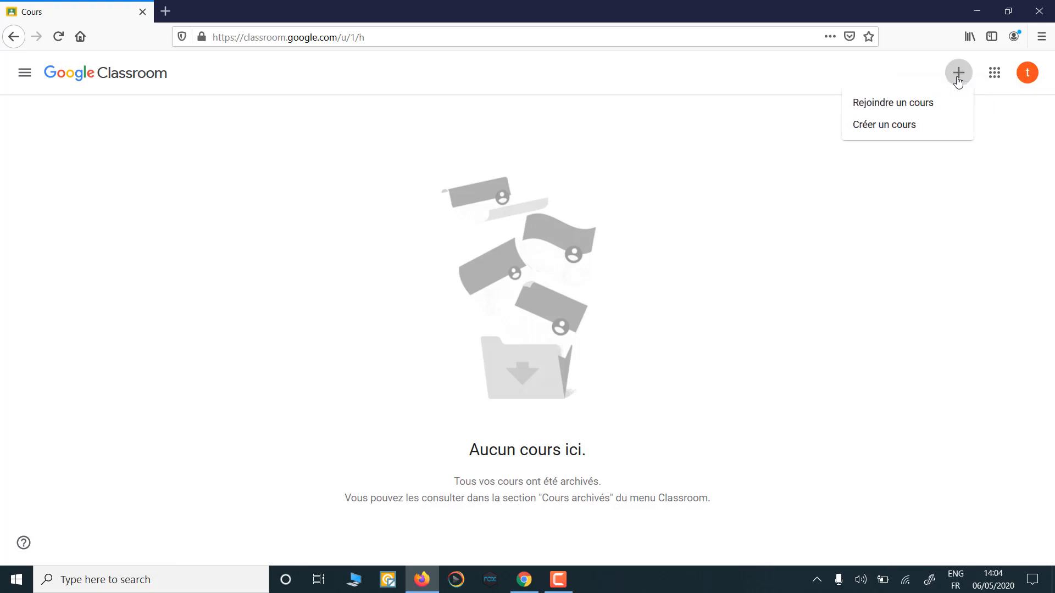
{"action": "left_click", "coordinate": [934, 106]}
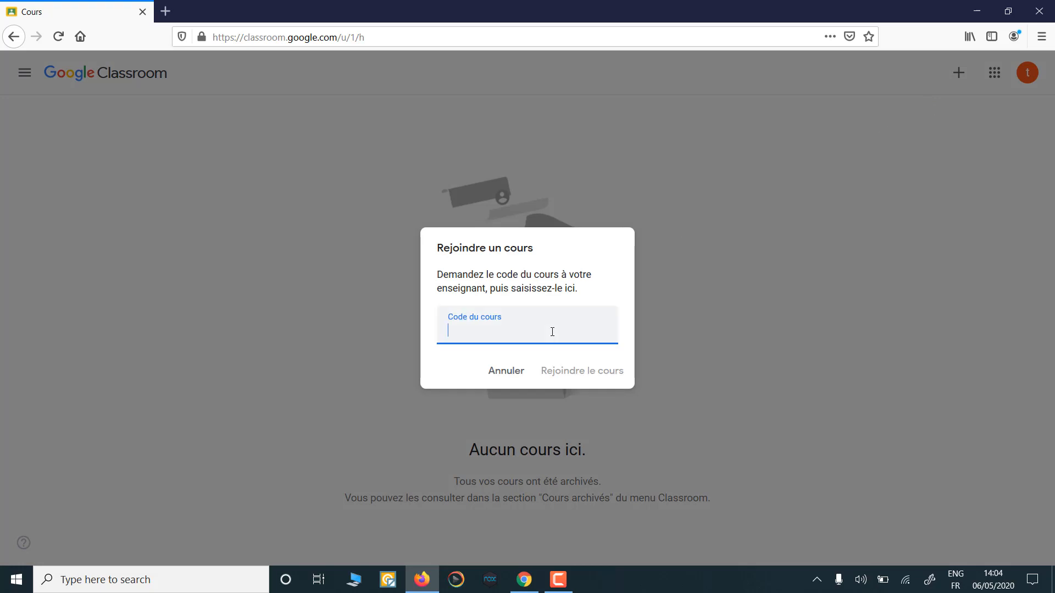
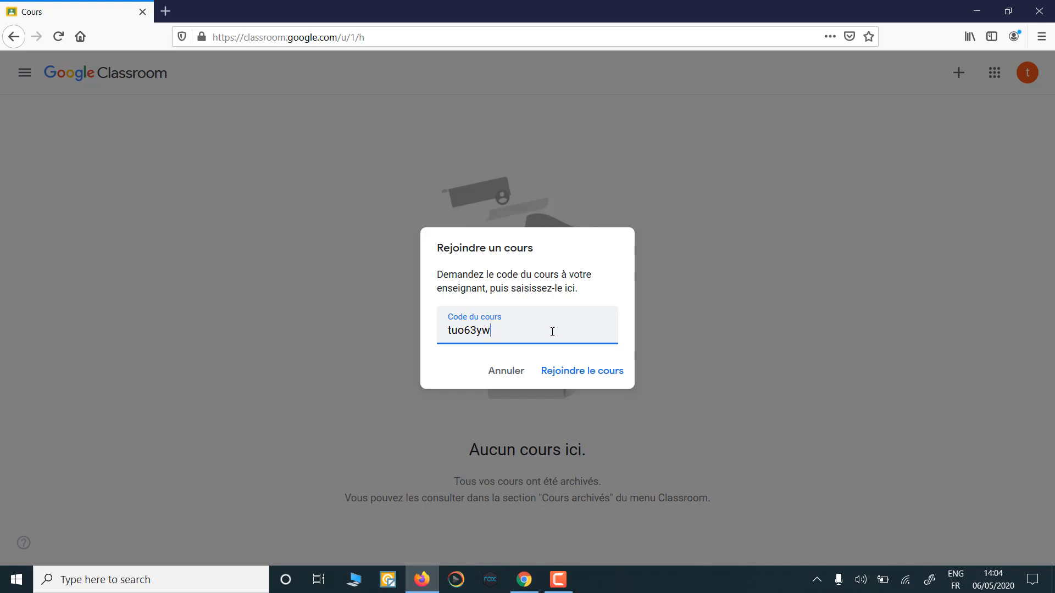
{"action": "left_click", "coordinate": [572, 377]}
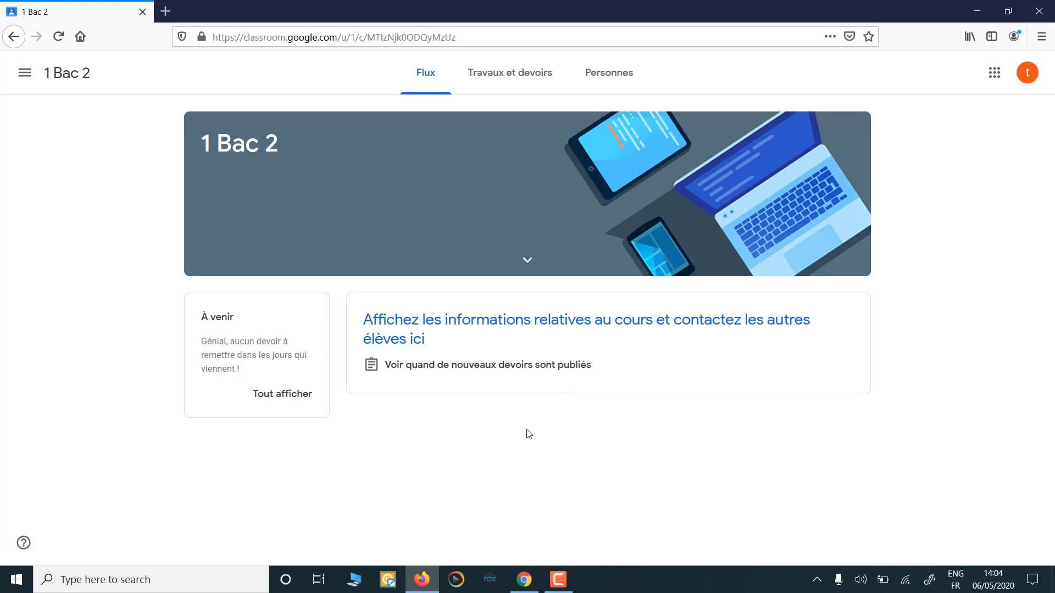
{"action": "left_click_drag", "start_coordinate": [199, 145], "coordinate": [285, 152]}
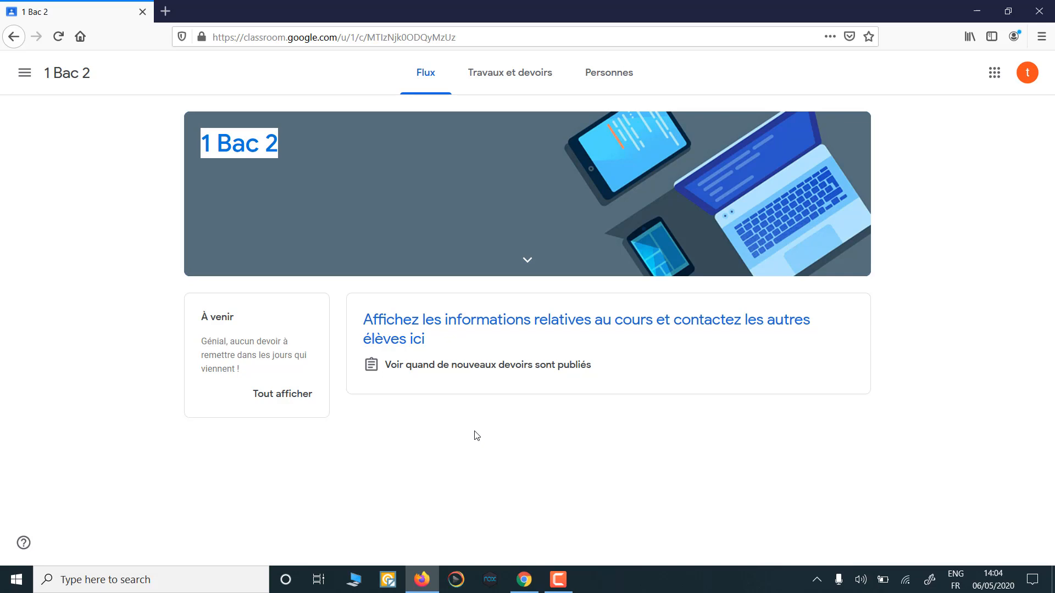
{"action": "mouse_move", "coordinate": [526, 582]}
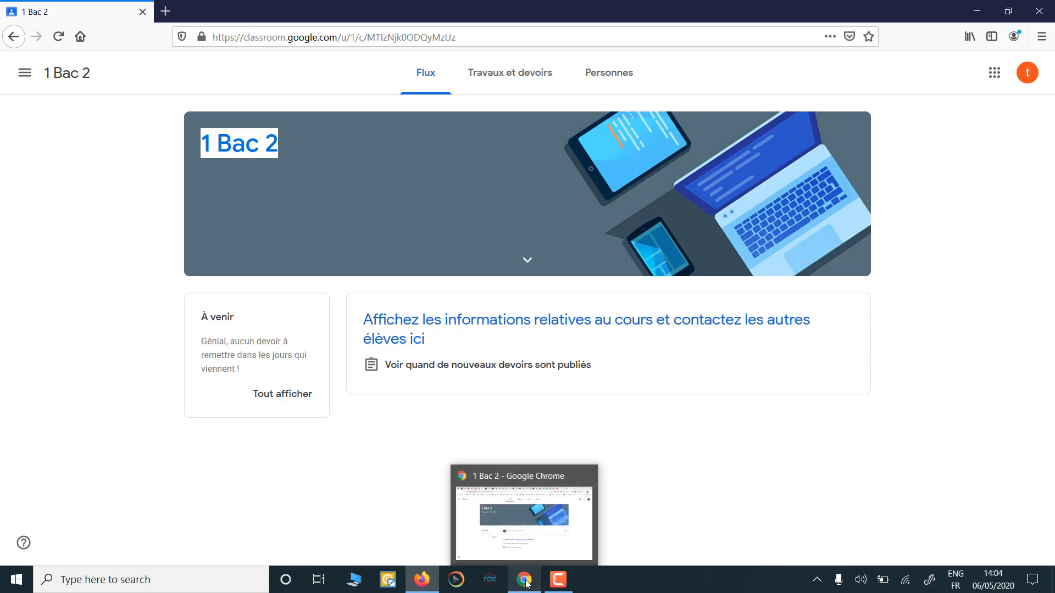
Step: In Chrome, check the enrolled student's Actions and options menus on People, then view Classwork
{"action": "left_click", "coordinate": [526, 583]}
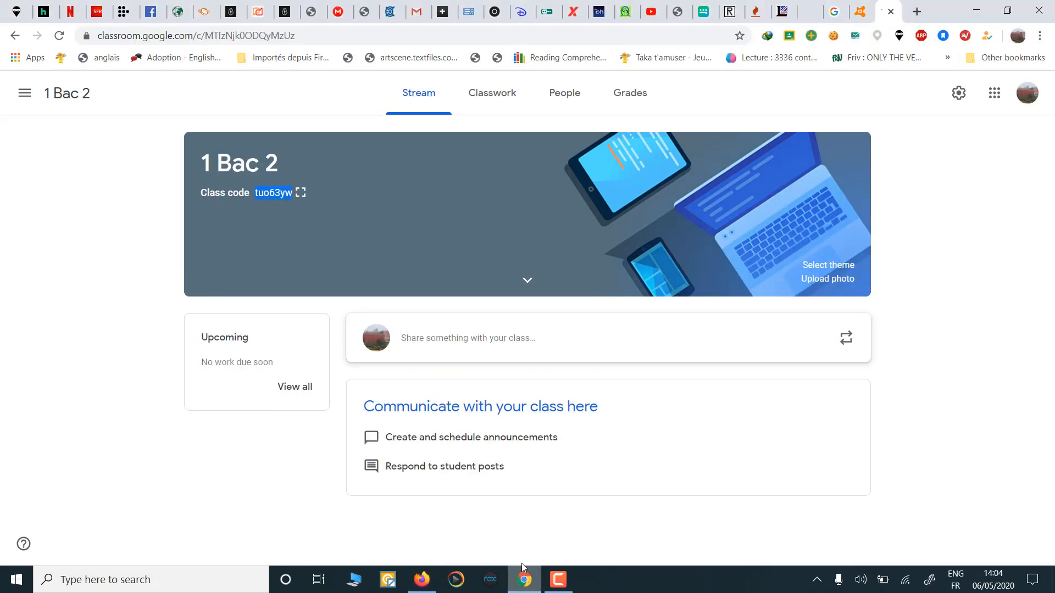
{"action": "left_click", "coordinate": [575, 98]}
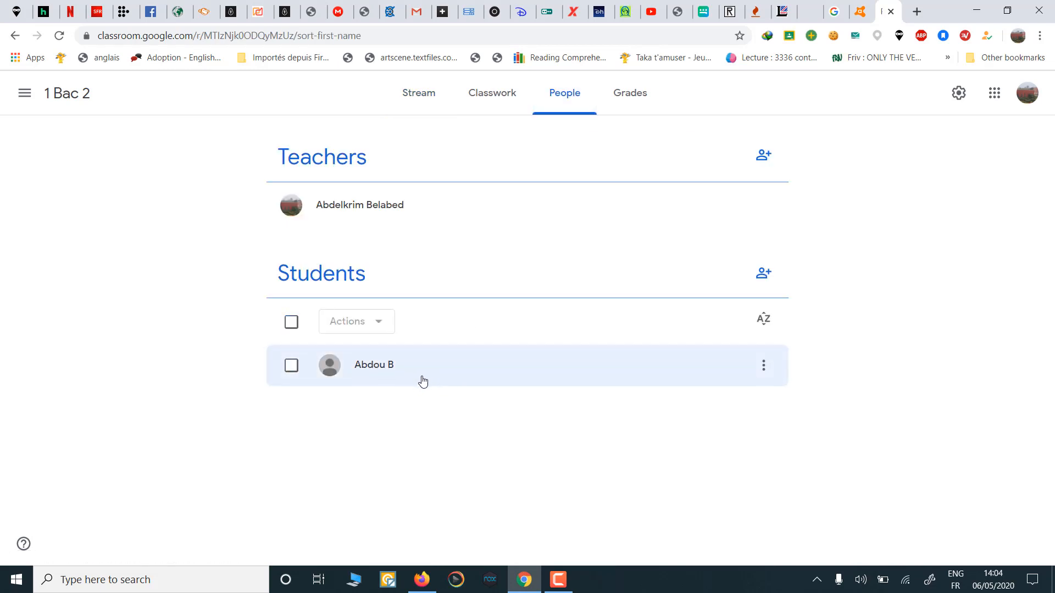
{"action": "left_click", "coordinate": [291, 370]}
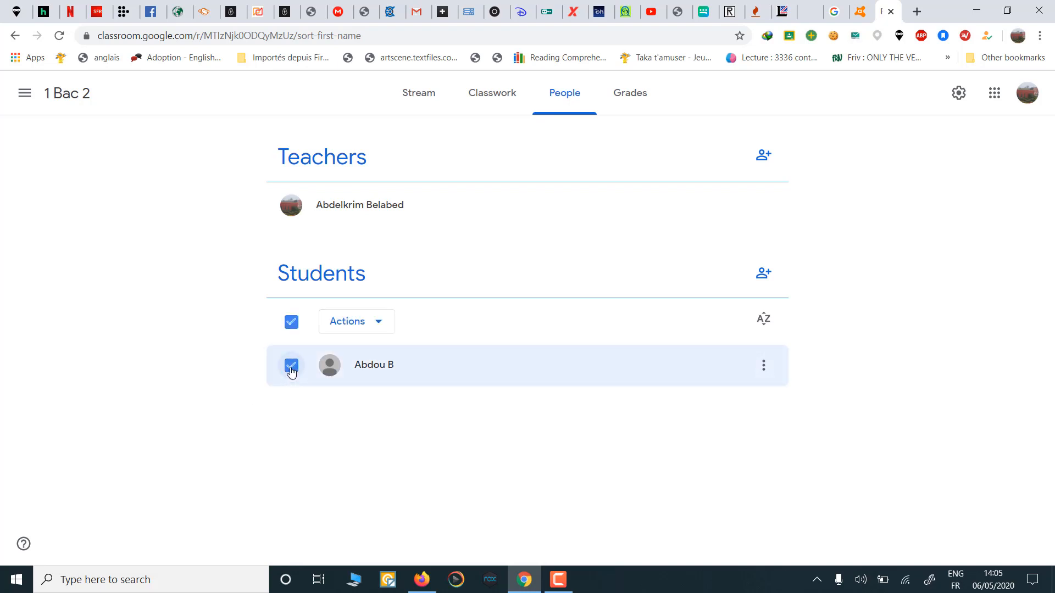
{"action": "left_click", "coordinate": [377, 324]}
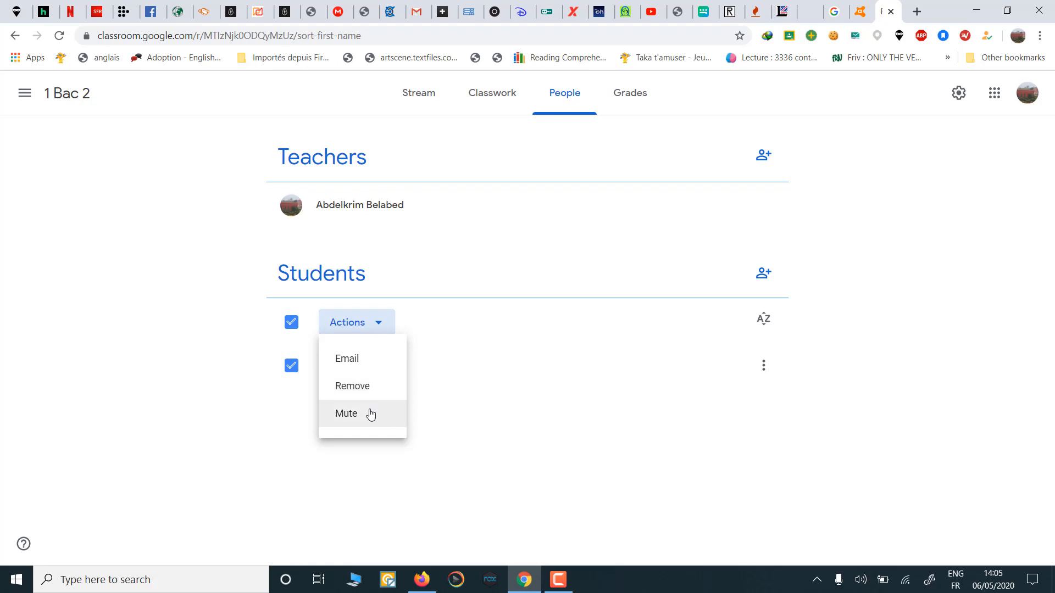
{"action": "left_click", "coordinate": [523, 429]}
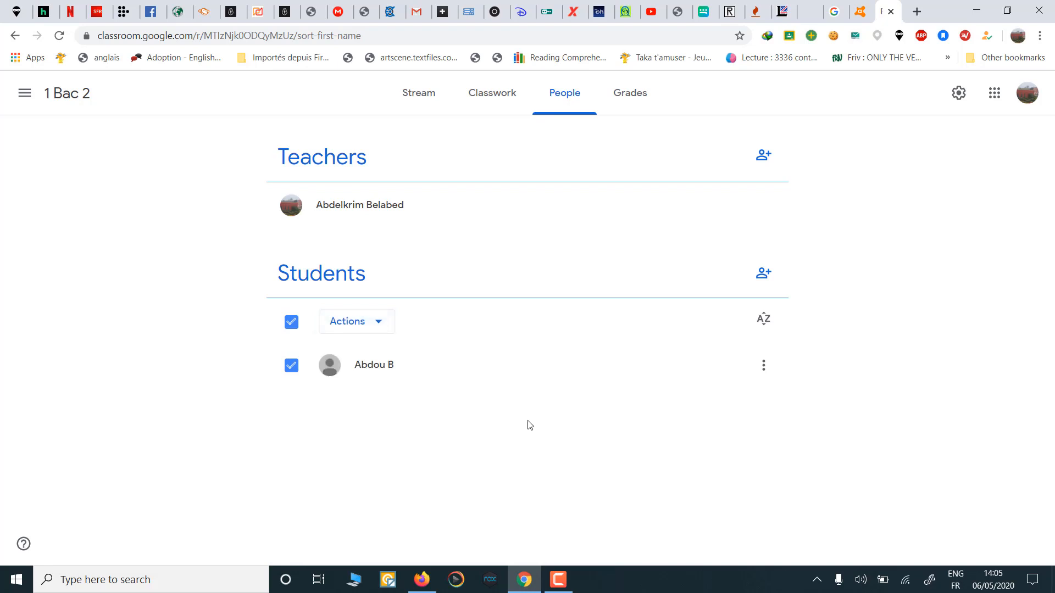
{"action": "left_click", "coordinate": [763, 369]}
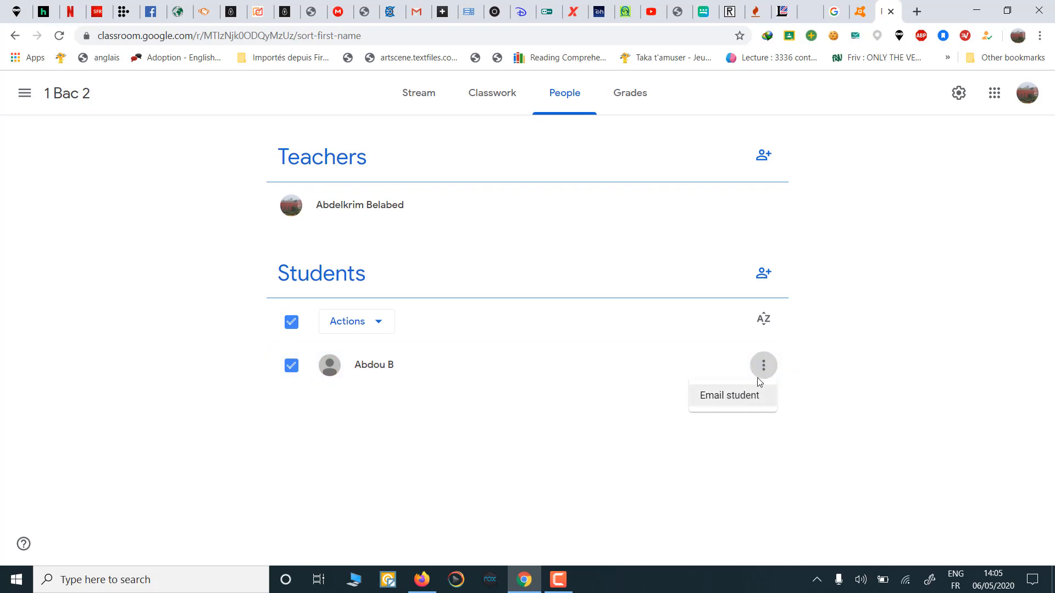
{"action": "left_click", "coordinate": [545, 479]}
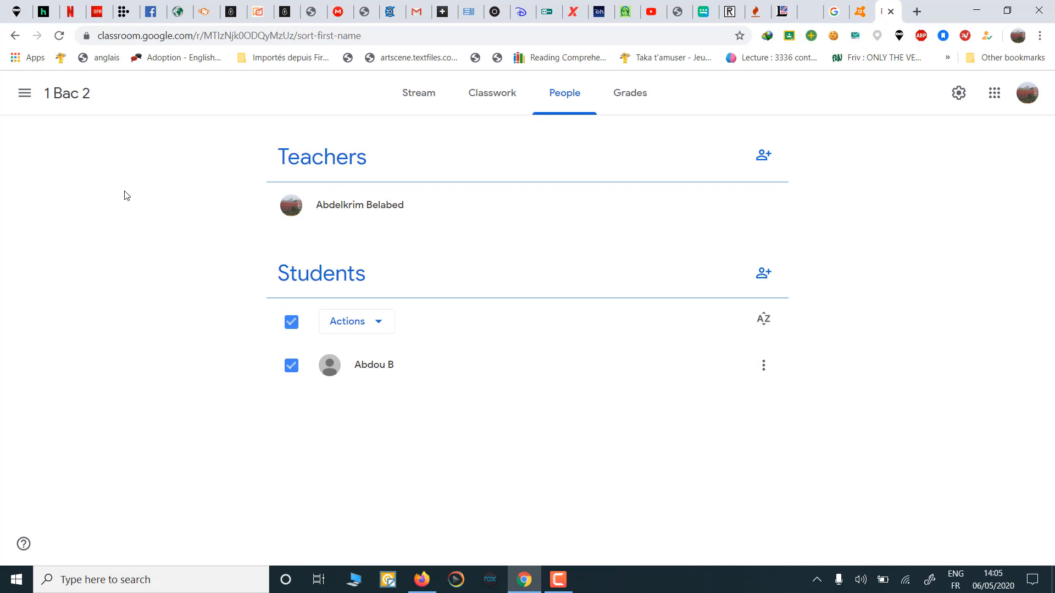
{"action": "left_click", "coordinate": [484, 92]}
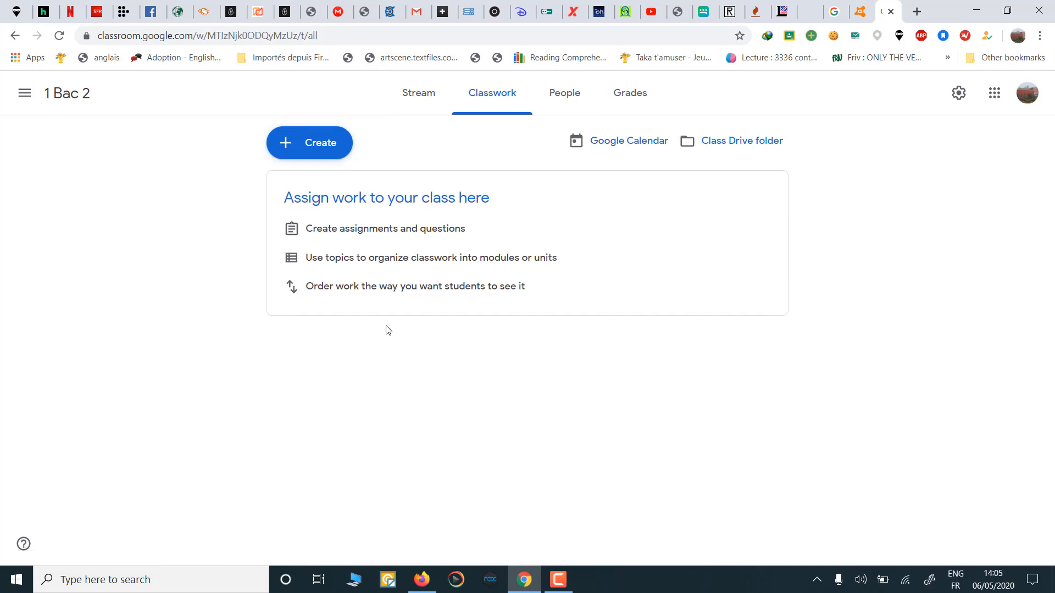
Step: Create a new Quiz assignment, dismiss the rubric tip, and title it TEST
{"action": "left_click", "coordinate": [321, 143]}
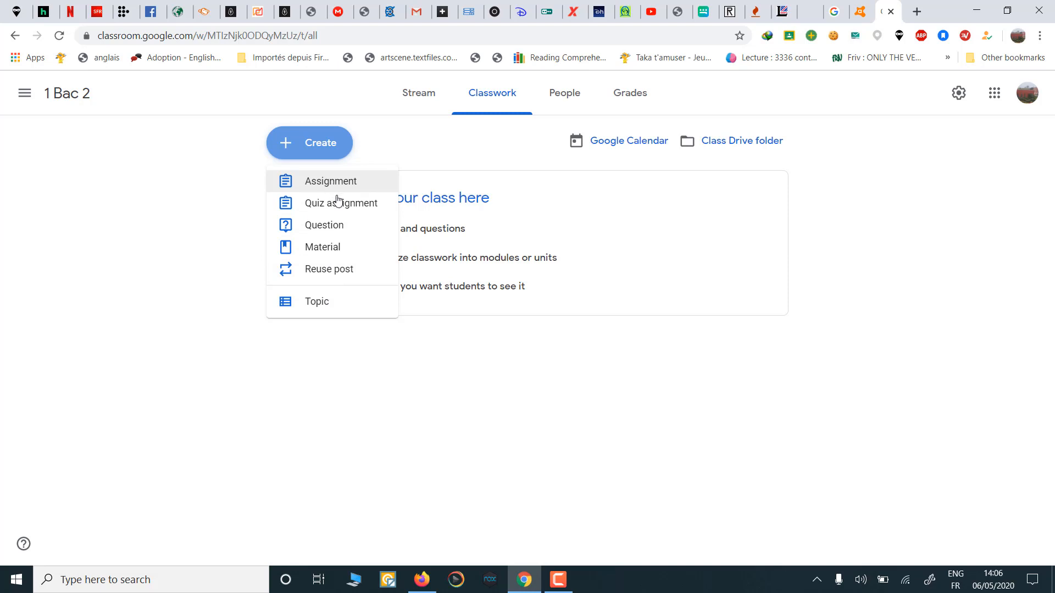
{"action": "left_click", "coordinate": [337, 202]}
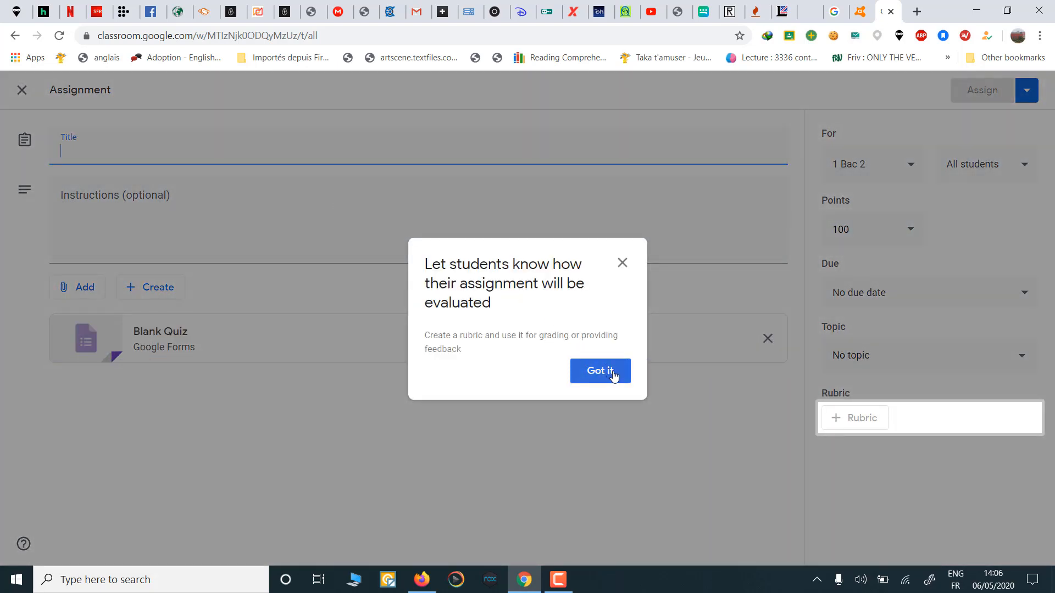
{"action": "left_click", "coordinate": [614, 377]}
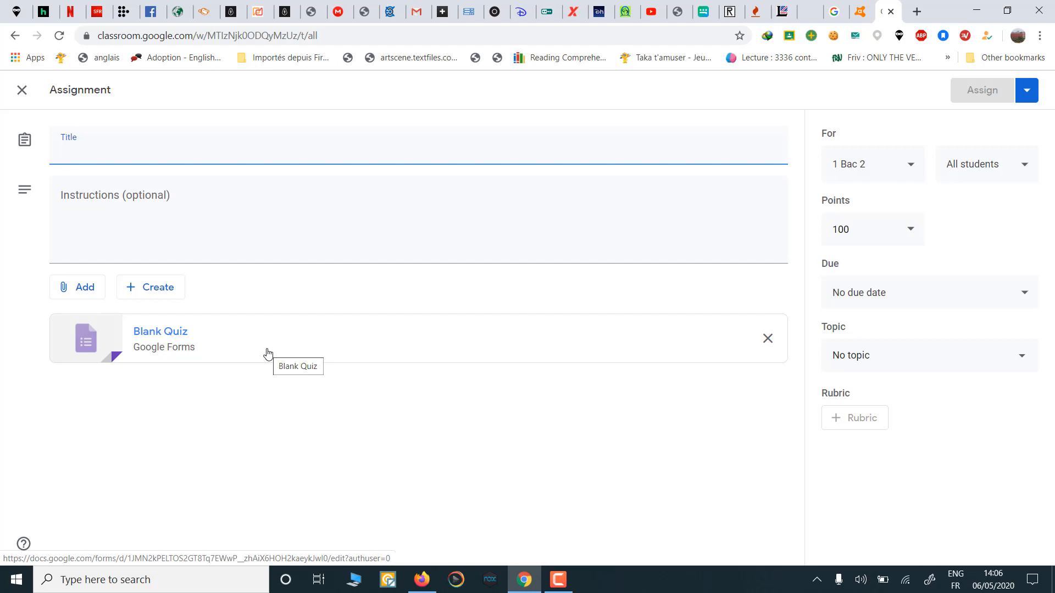
{"action": "type", "text": "TEST"}
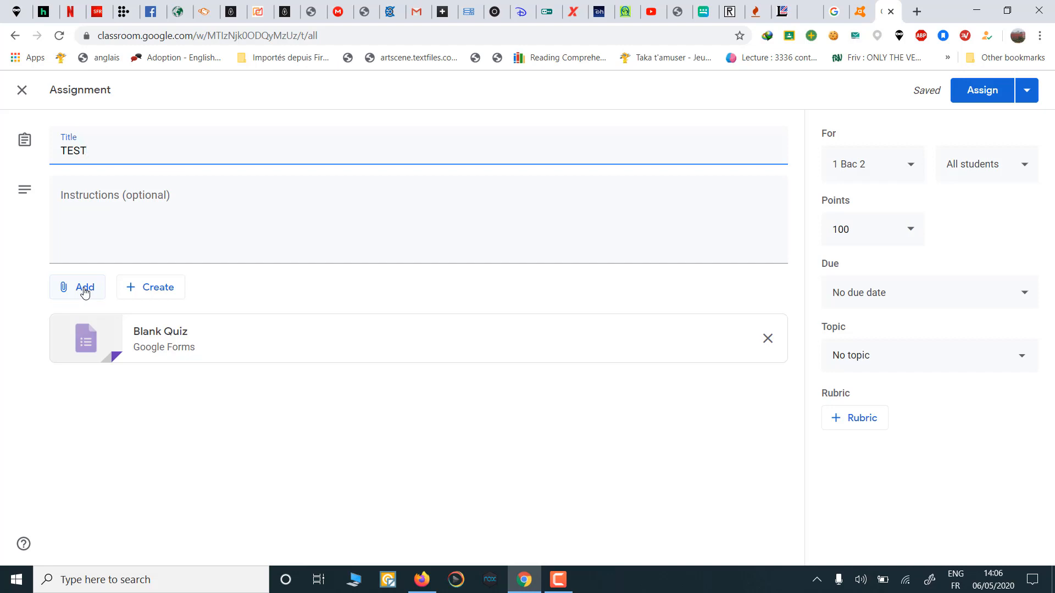
Step: Look through the Add attachment options, cancel adding a link, then show the Create menu
{"action": "left_click", "coordinate": [84, 294]}
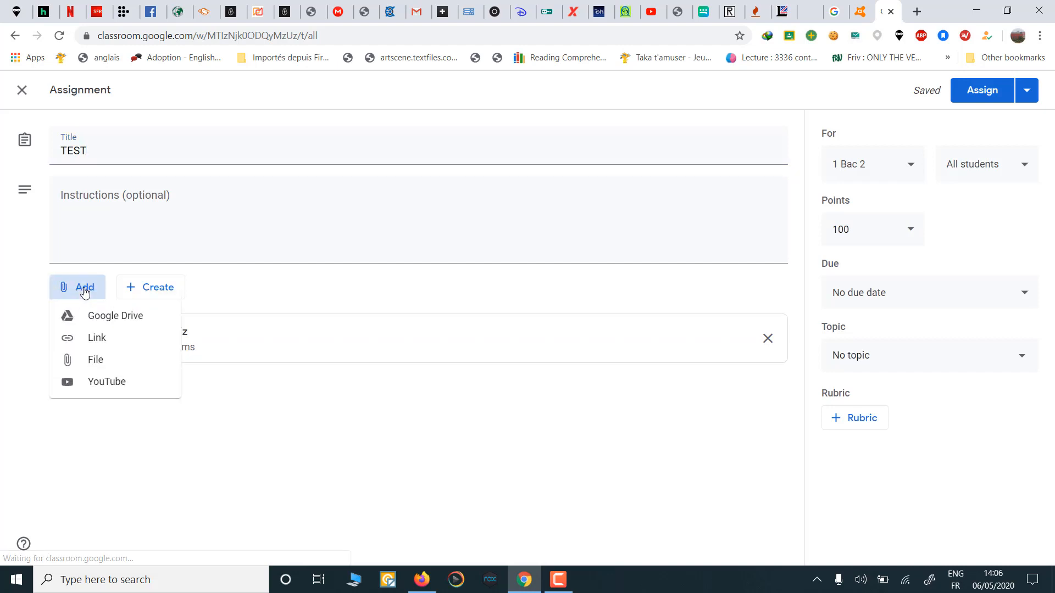
{"action": "left_click", "coordinate": [116, 342]}
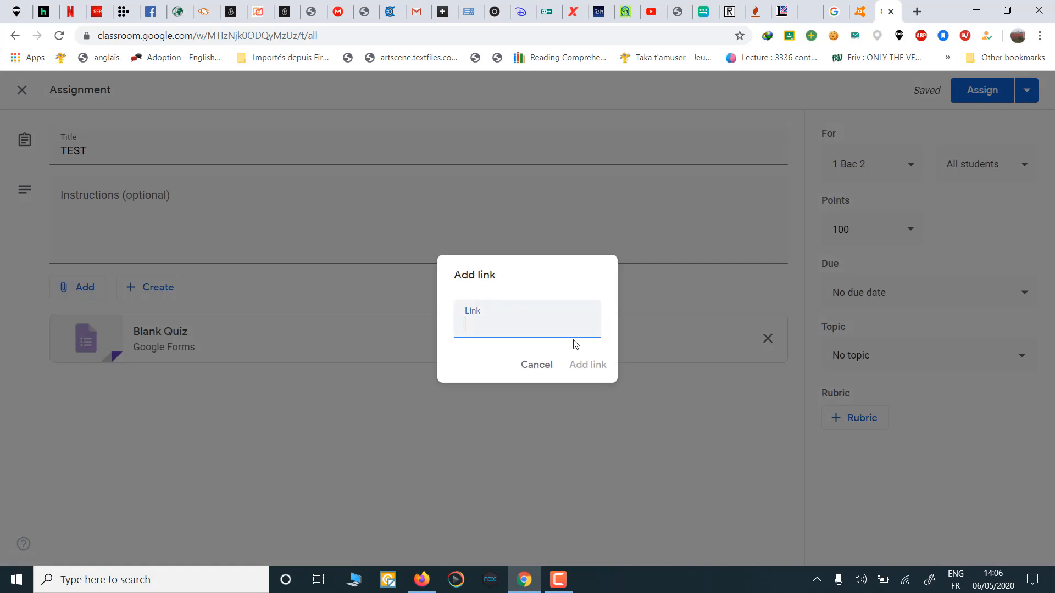
{"action": "left_click", "coordinate": [540, 369]}
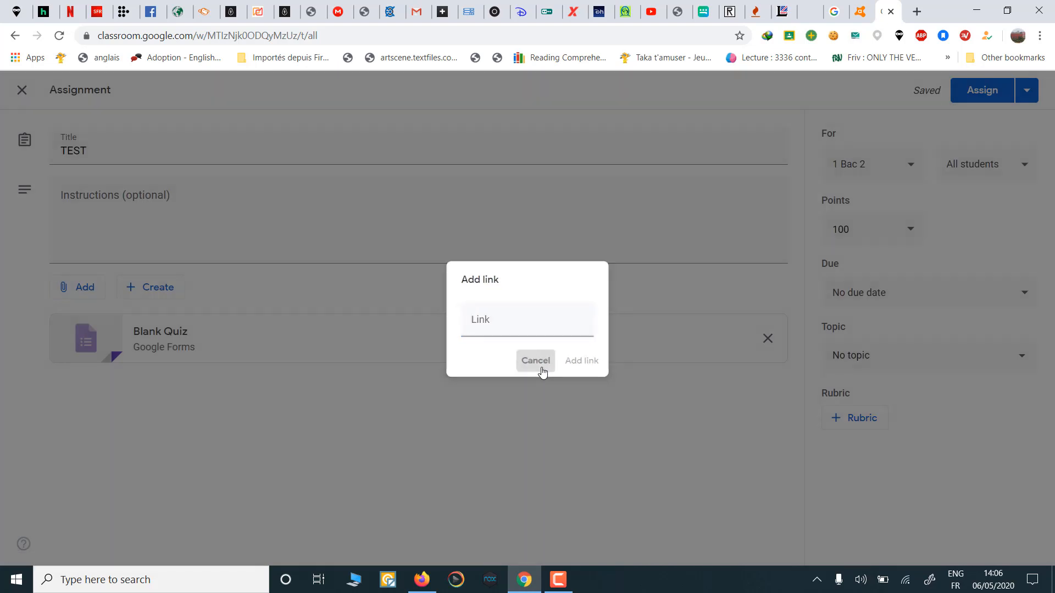
{"action": "left_click", "coordinate": [90, 288]}
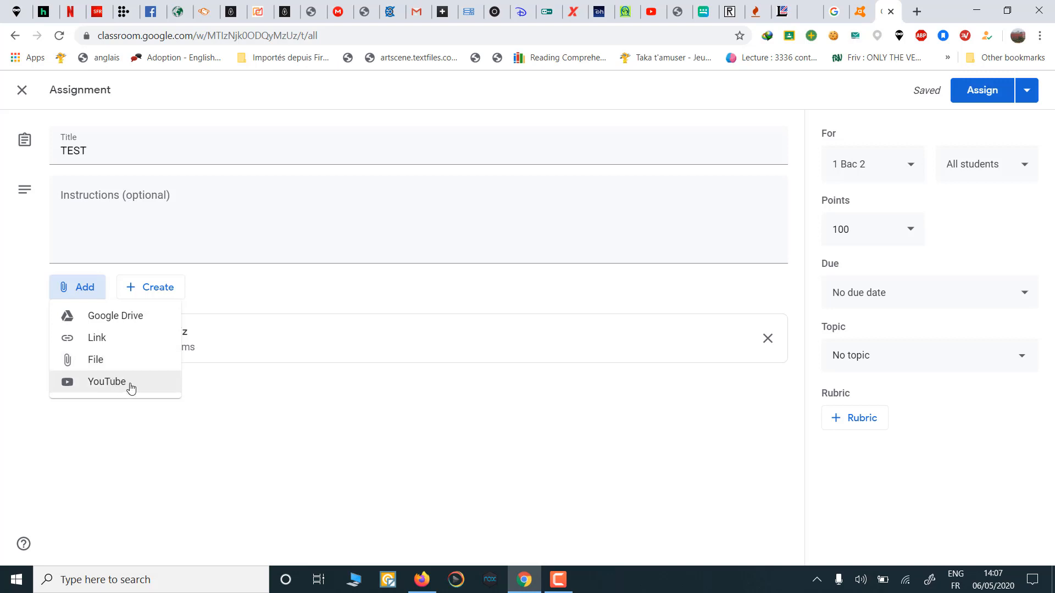
{"action": "left_click", "coordinate": [266, 292]}
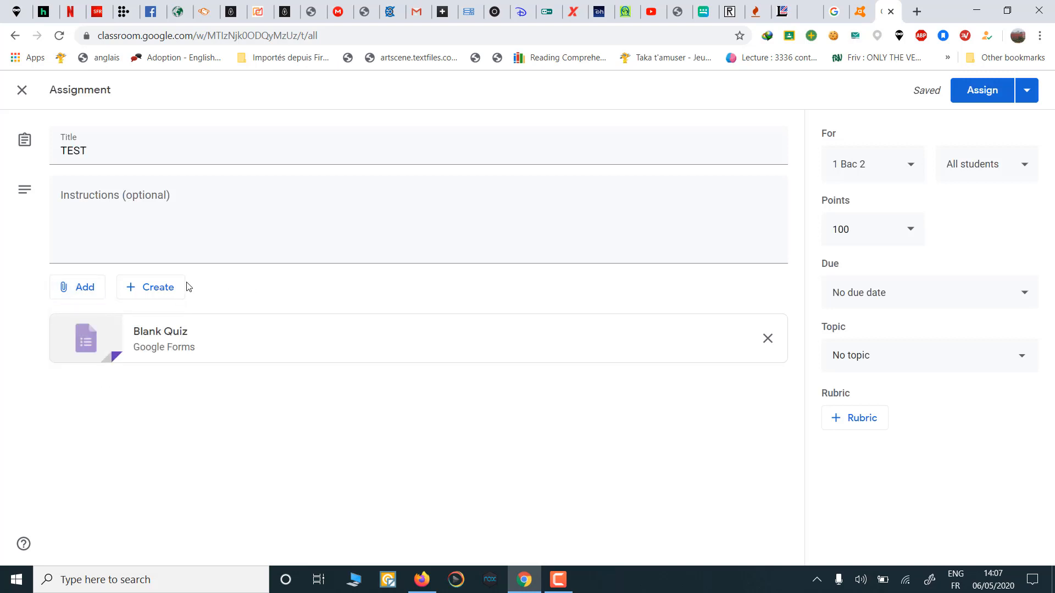
{"action": "left_click", "coordinate": [155, 294]}
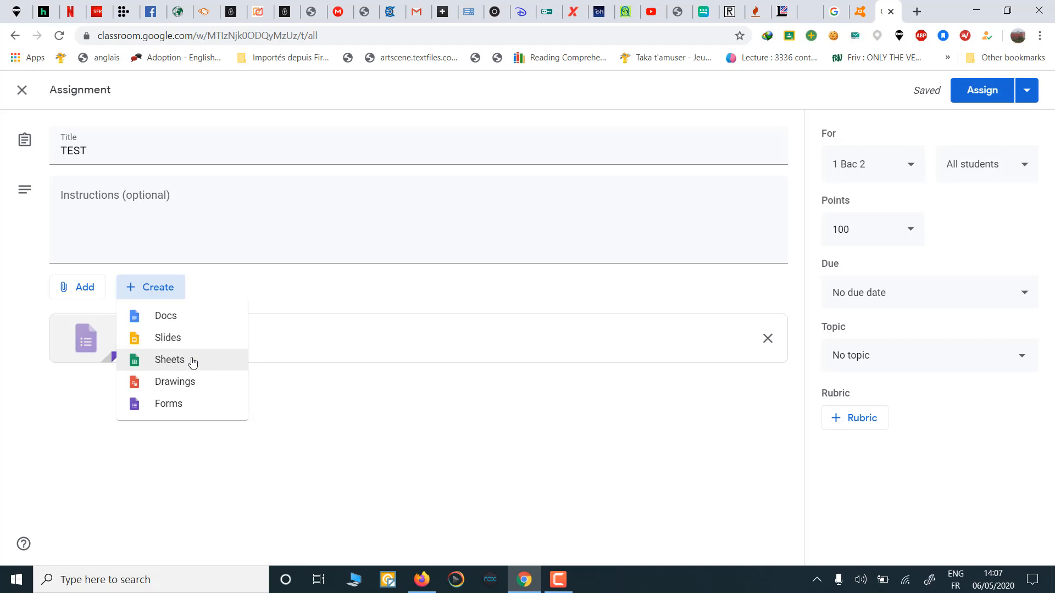
Step: Create a new Google Form from the Create menu and attach it to the TEST assignment
{"action": "left_click", "coordinate": [191, 408]}
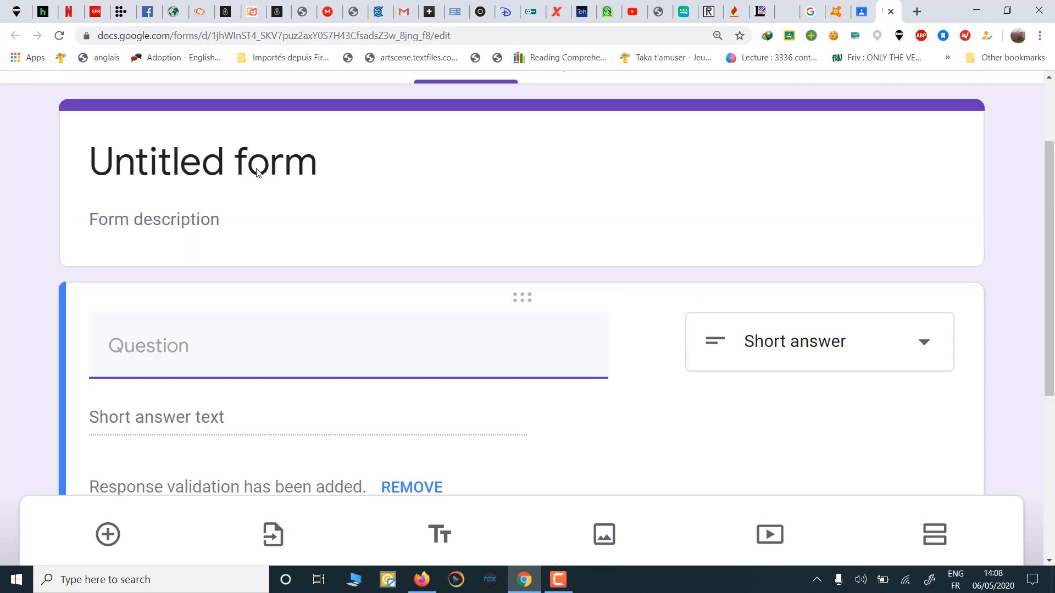
Step: Retitle 'Untitled form' as 'Homework' and select the first question
{"action": "left_click", "coordinate": [258, 167]}
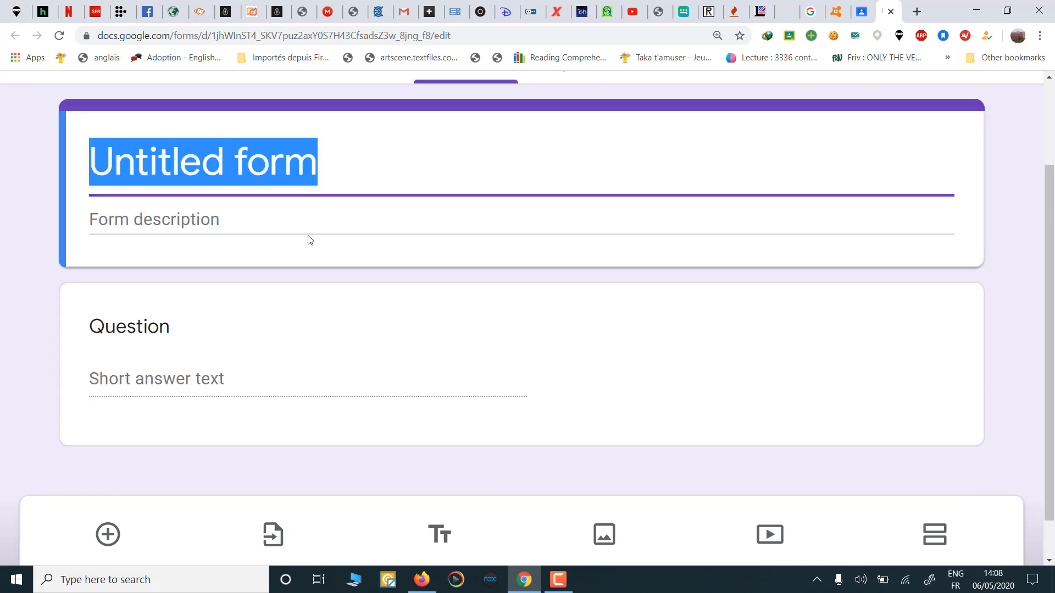
{"action": "type", "text": "H"}
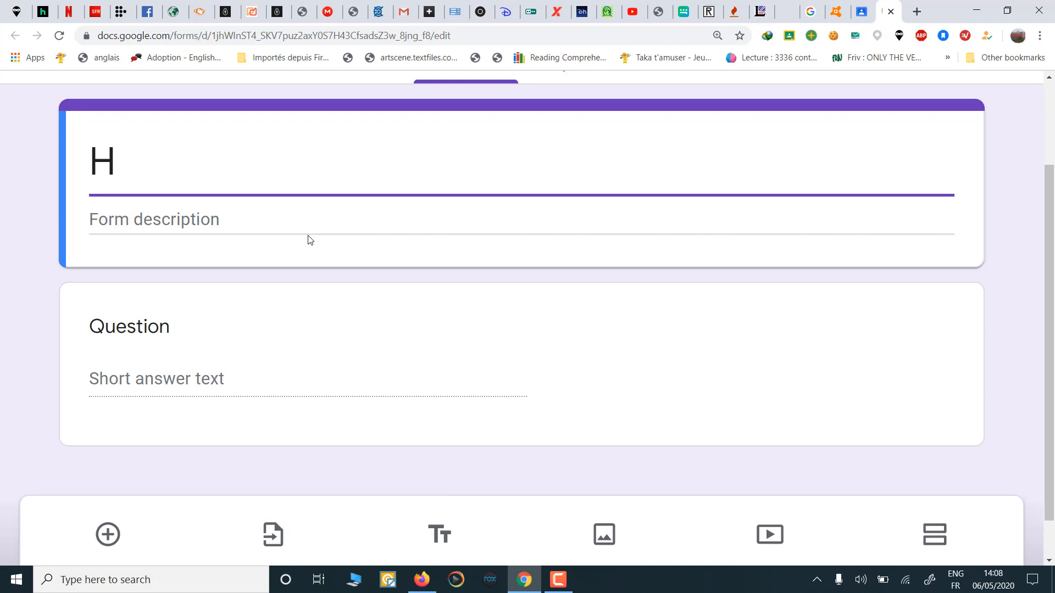
{"action": "type", "text": "omewo"}
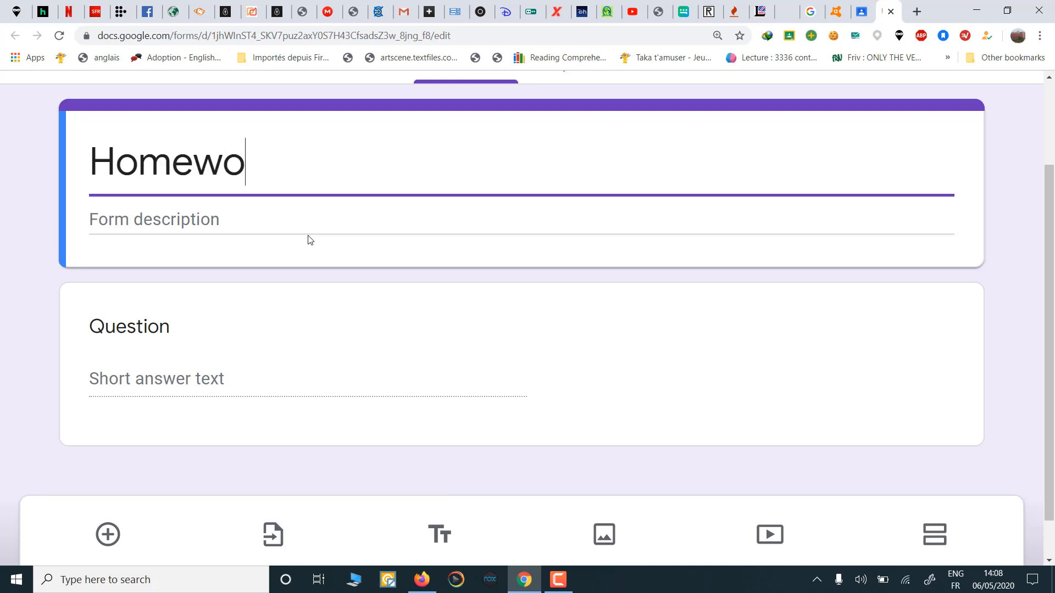
{"action": "type", "text": "rk"}
{"action": "left_click", "coordinate": [309, 358]}
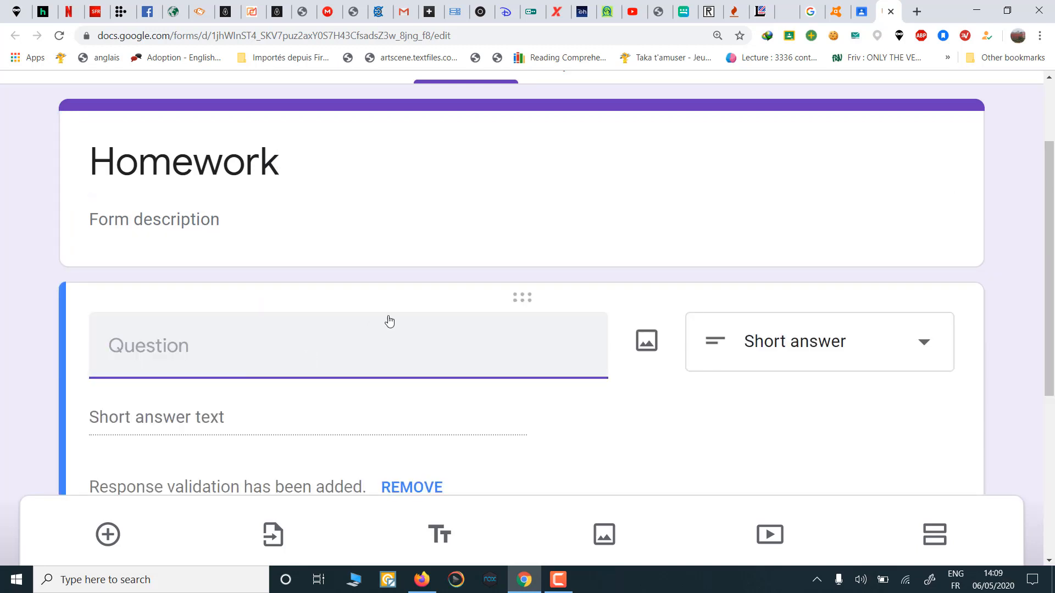
Step: Make the first question a required Short answer item titled 'Full Name'
{"action": "left_click", "coordinate": [879, 349]}
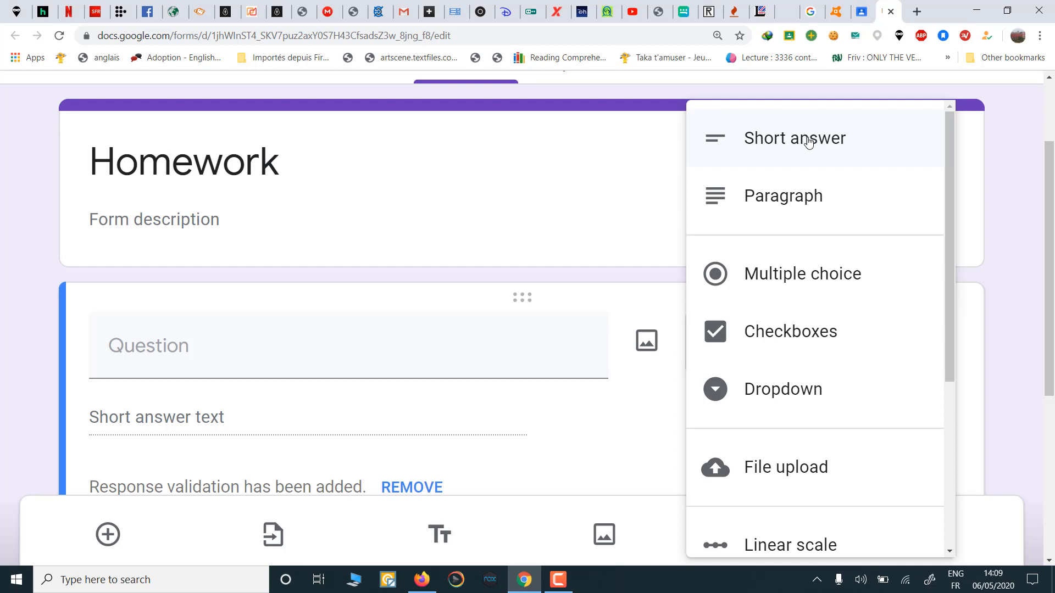
{"action": "left_click", "coordinate": [808, 143]}
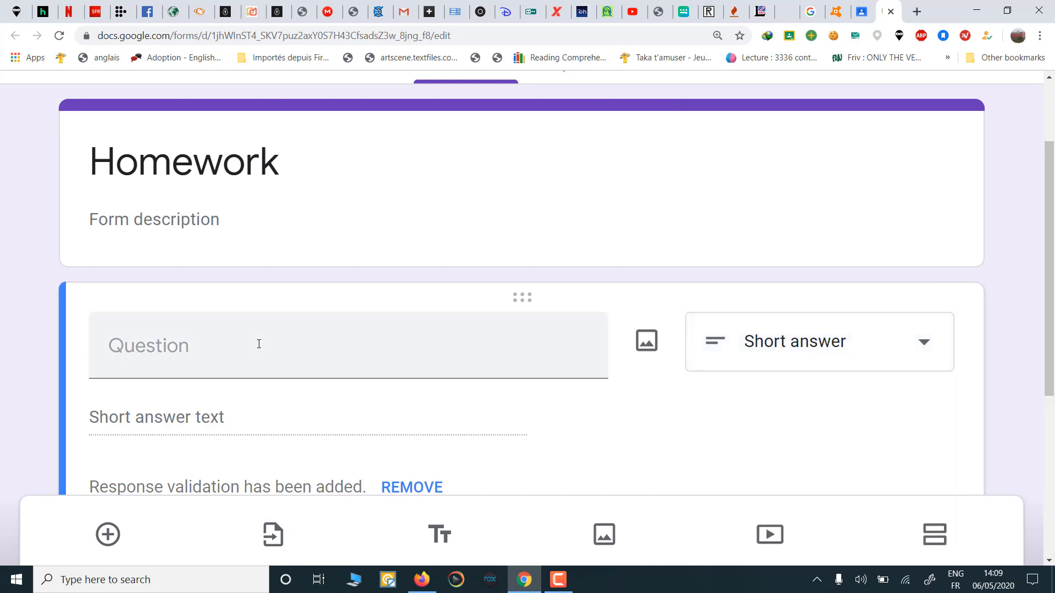
{"action": "scroll", "coordinate": [259, 344], "scroll_direction": "down", "scroll_amount": 1}
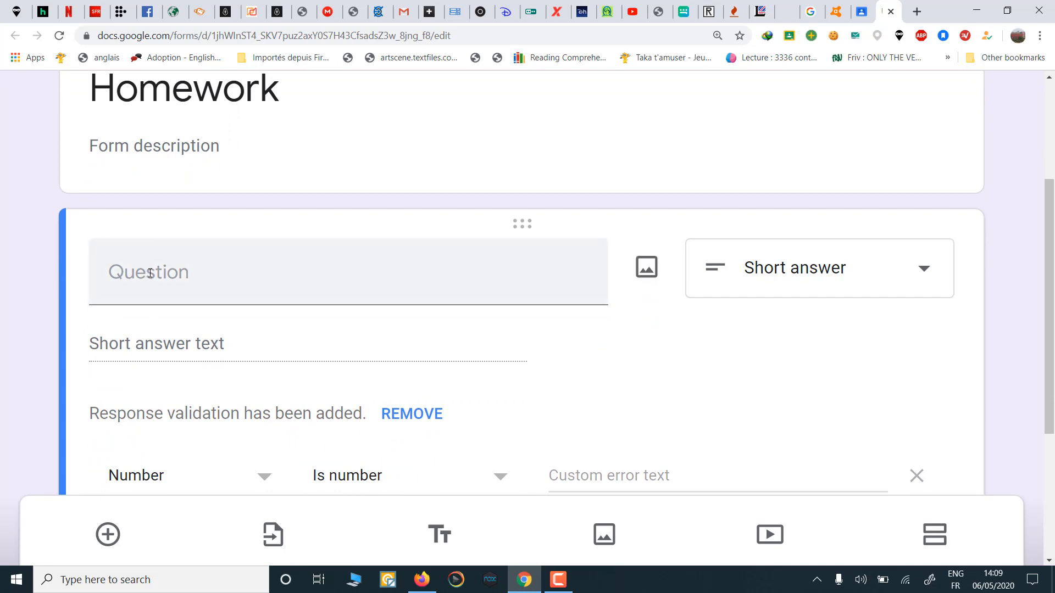
{"action": "left_click", "coordinate": [165, 284]}
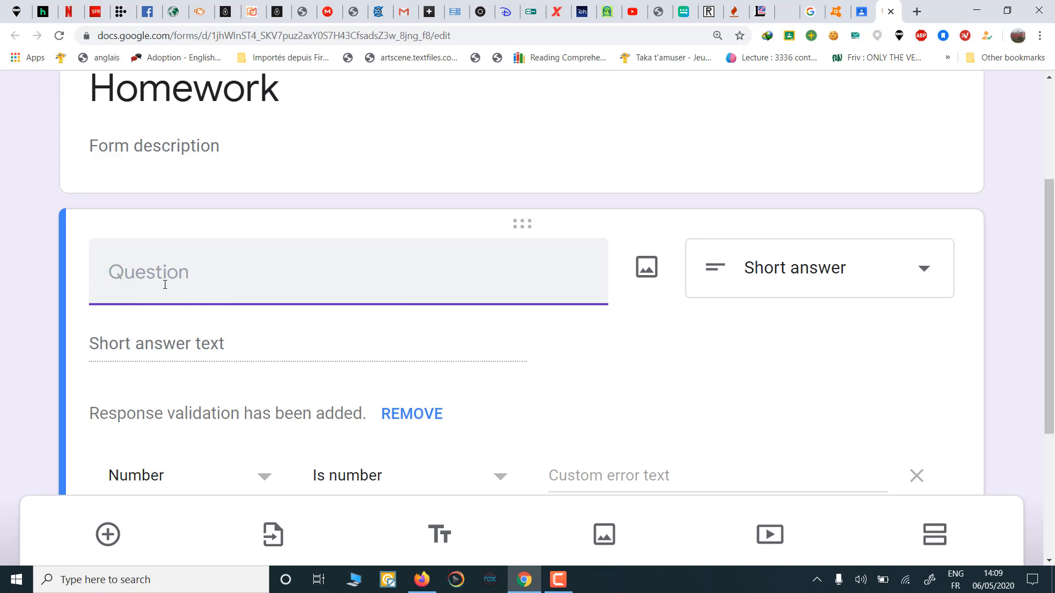
{"action": "type", "text": "Full Nam"}
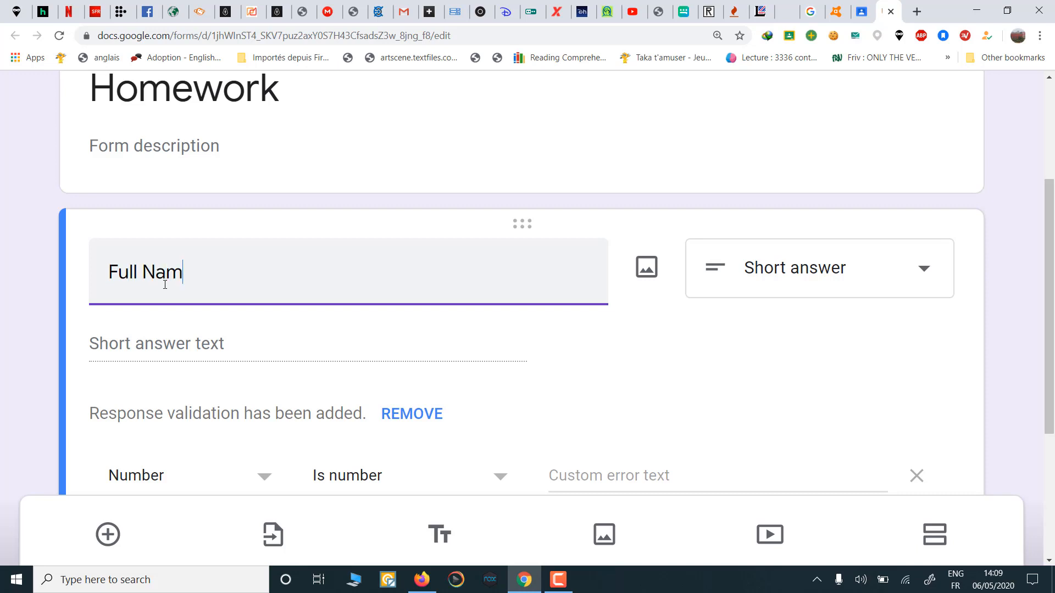
{"action": "type", "text": "e"}
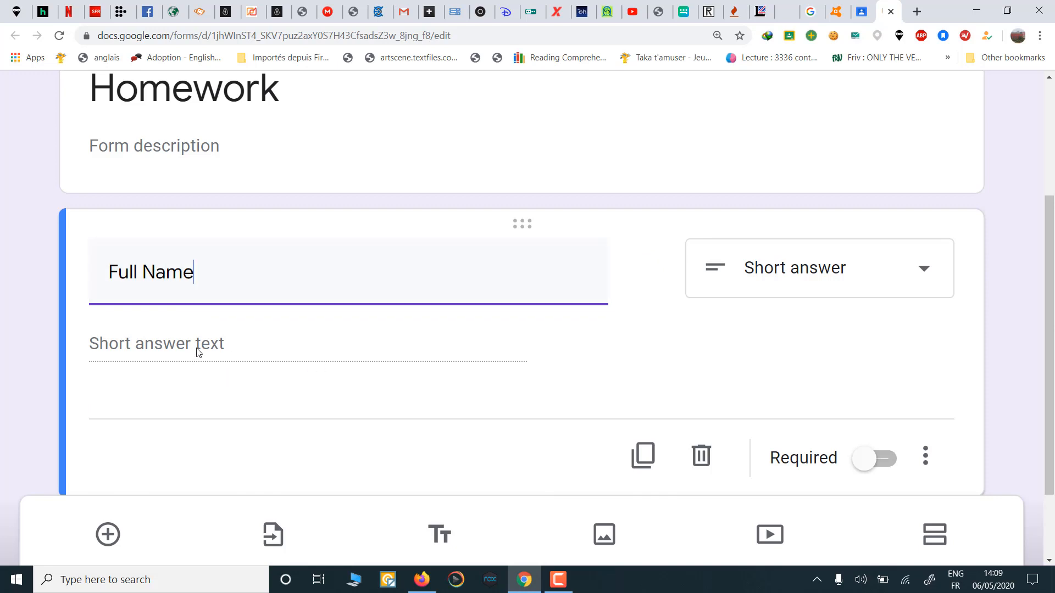
{"action": "scroll", "coordinate": [277, 360], "scroll_direction": "down", "scroll_amount": 1}
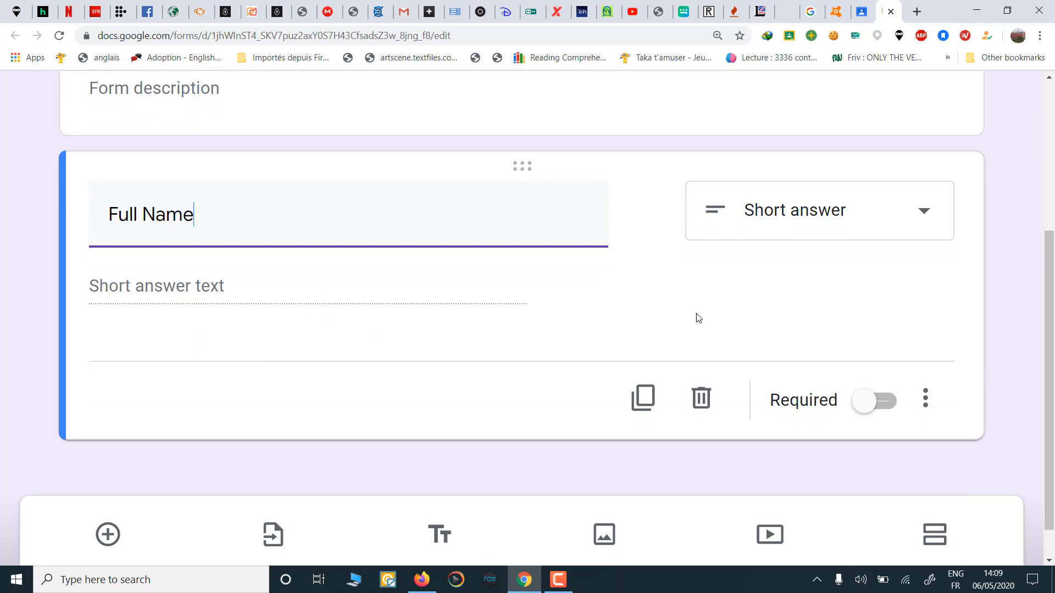
{"action": "left_click", "coordinate": [861, 409]}
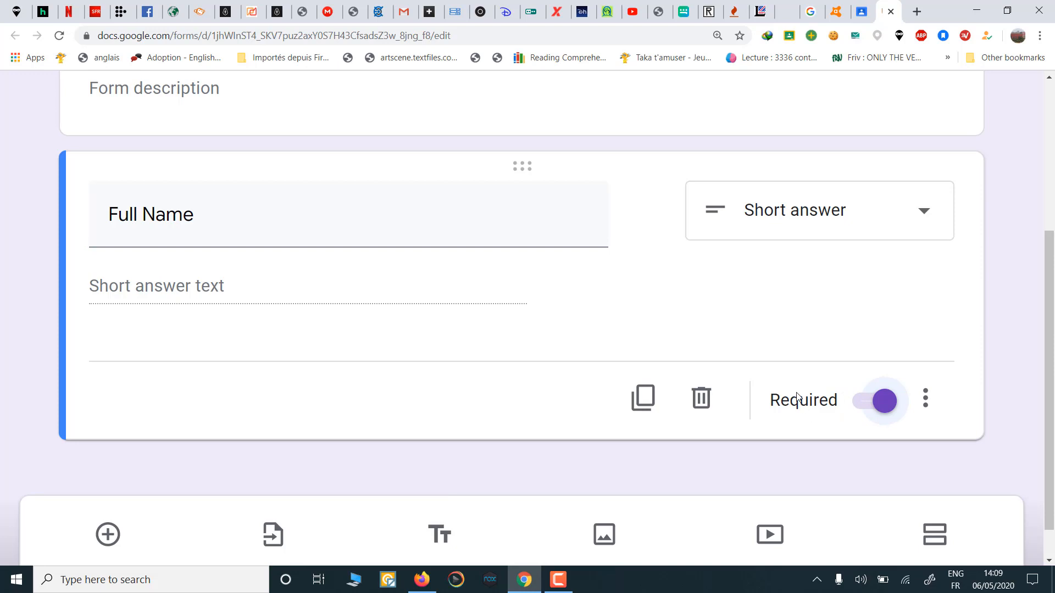
{"action": "mouse_move", "coordinate": [158, 219]}
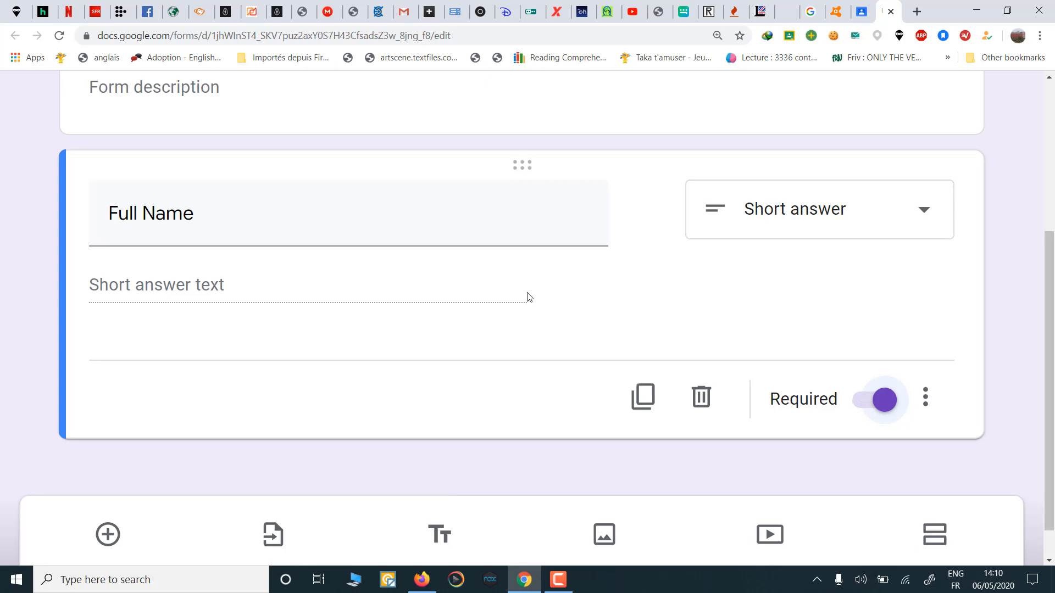
{"action": "scroll", "coordinate": [528, 297], "scroll_direction": "down", "scroll_amount": 1}
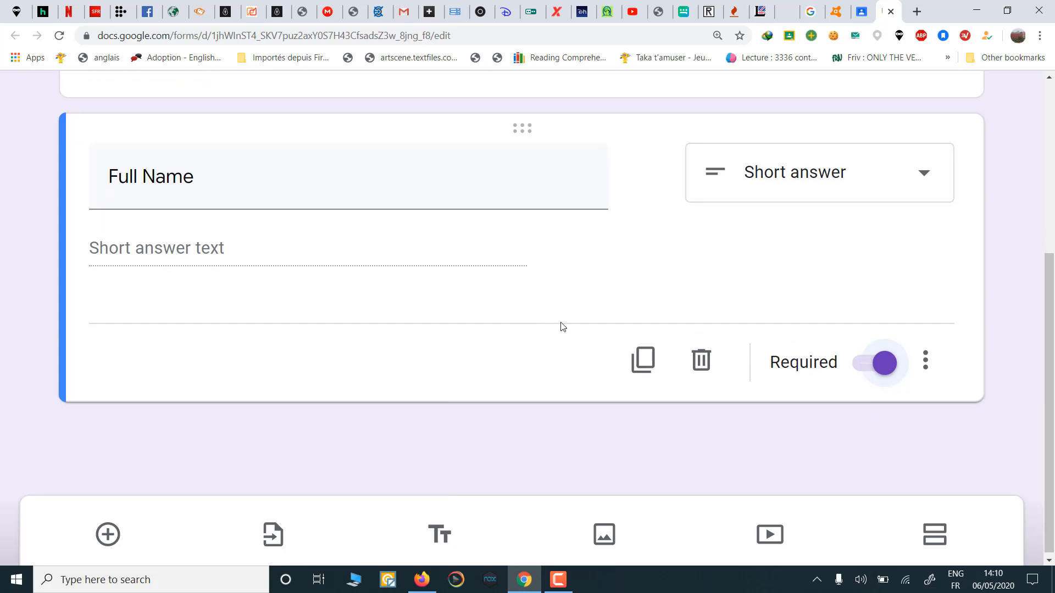
Step: Duplicate the Full Name question and retitle the copy 'Class'
{"action": "left_click", "coordinate": [642, 364]}
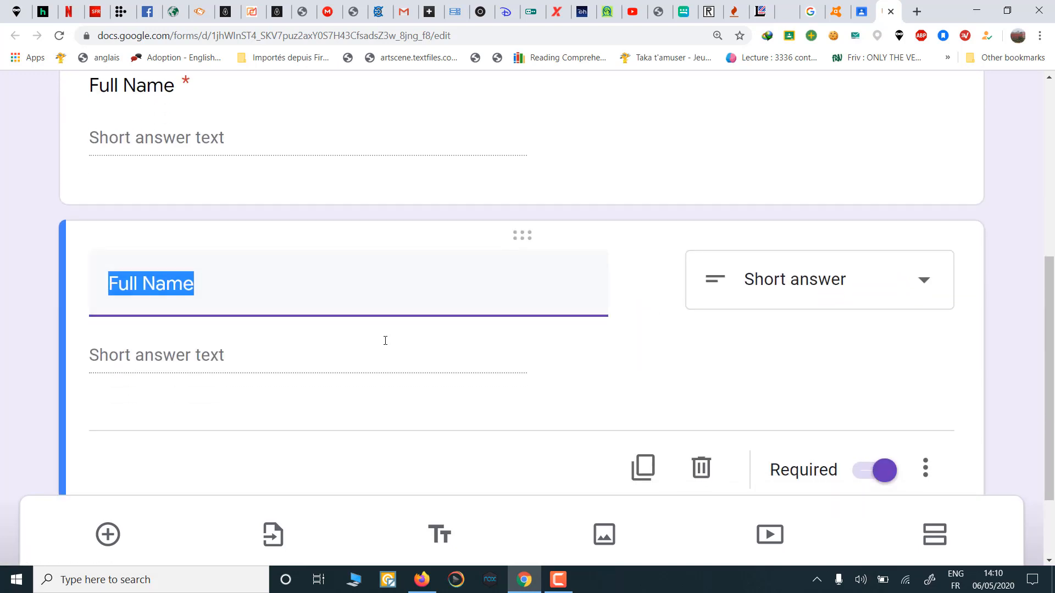
{"action": "type", "text": "C"}
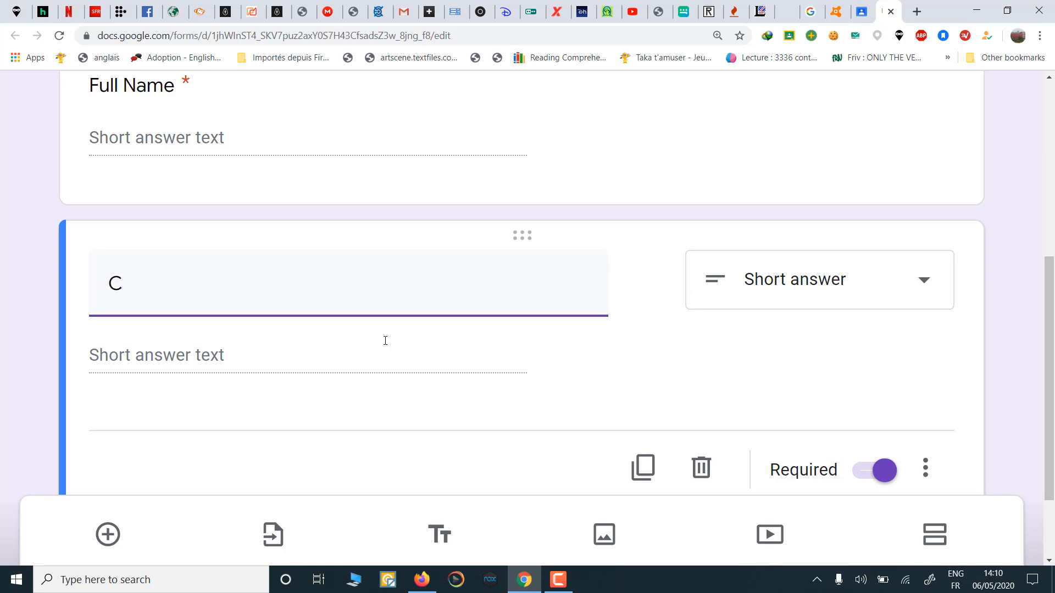
{"action": "type", "text": "lass"}
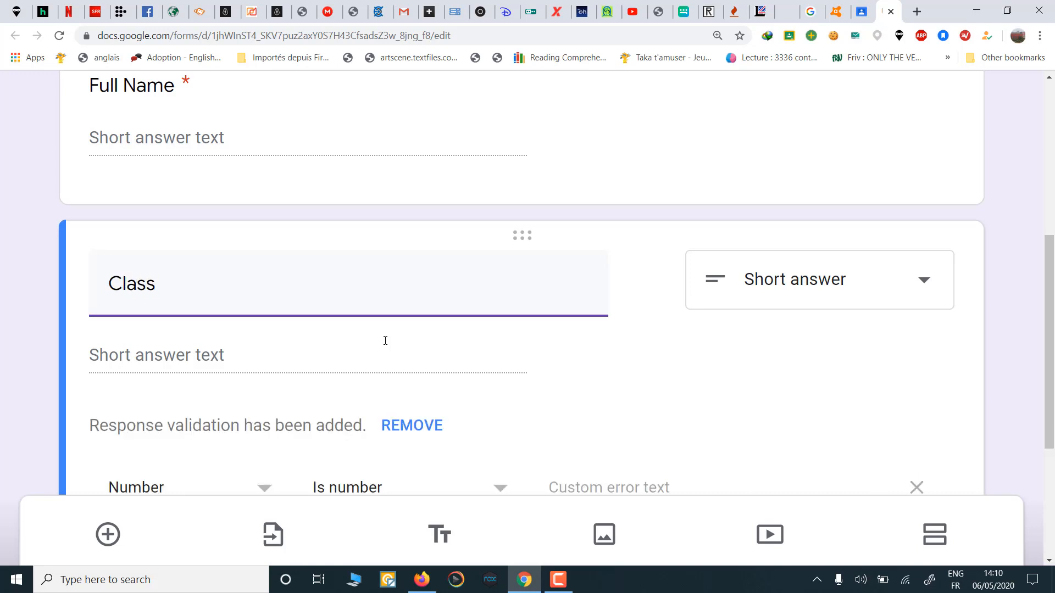
{"action": "left_click", "coordinate": [727, 376]}
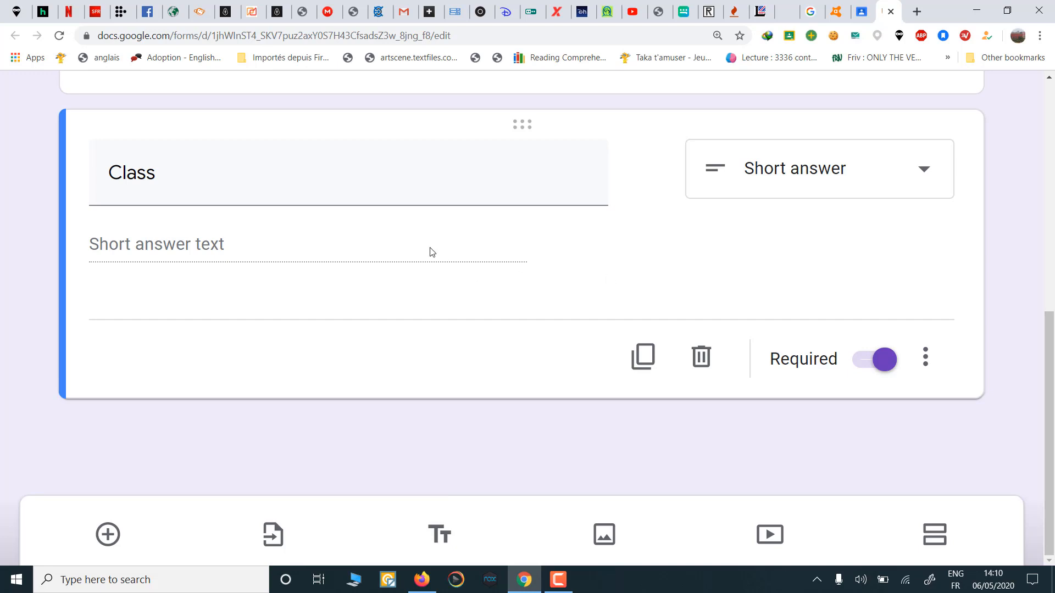
{"action": "scroll", "coordinate": [430, 252], "scroll_direction": "up", "scroll_amount": 5}
{"action": "scroll", "coordinate": [430, 252], "scroll_direction": "down", "scroll_amount": 5}
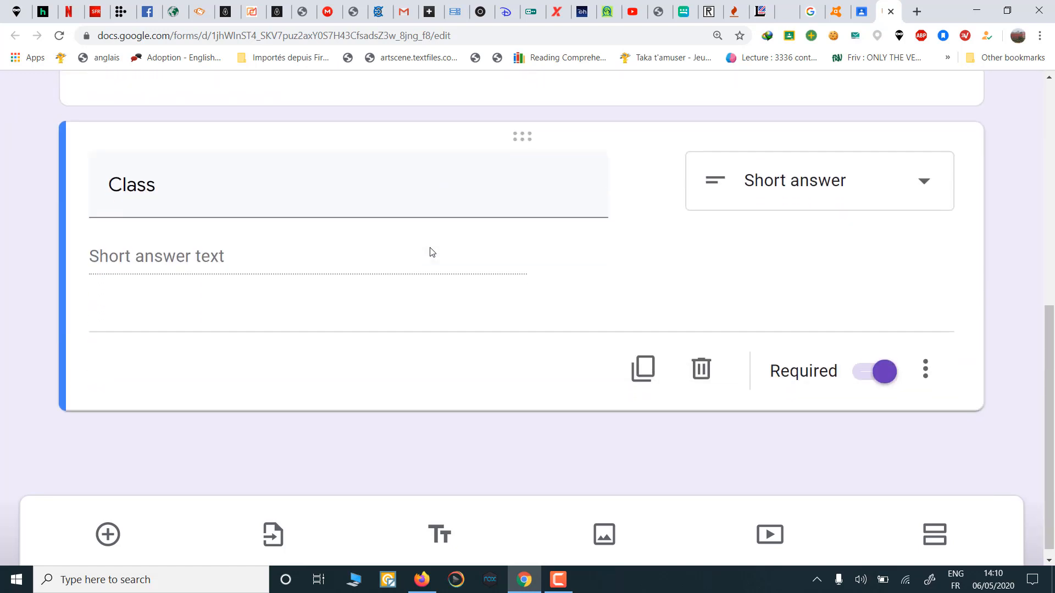
{"action": "scroll", "coordinate": [432, 252], "scroll_direction": "down", "scroll_amount": 1}
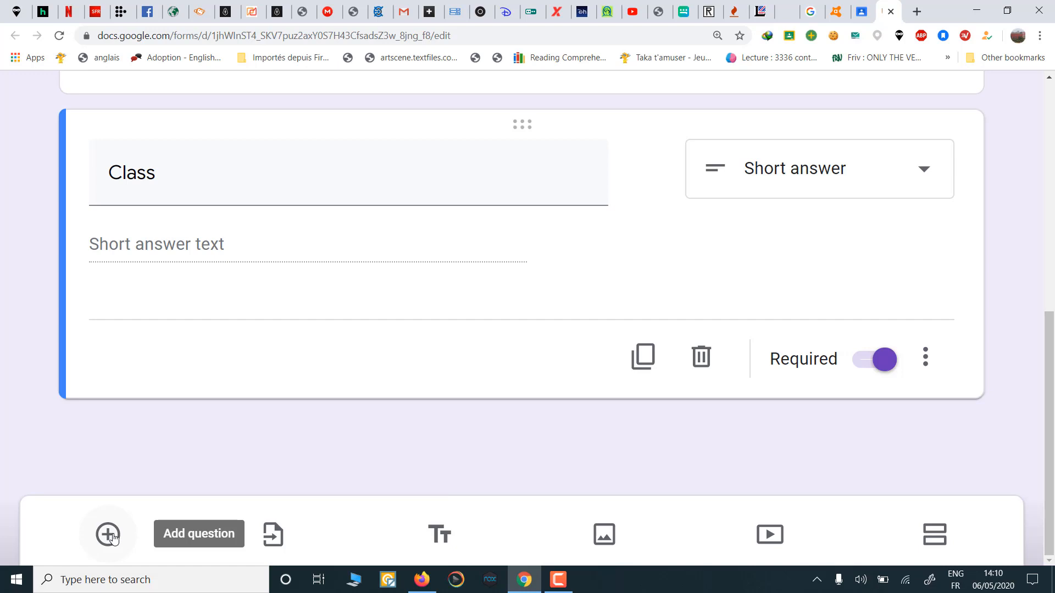
Step: Add a new question titled 'What is your favourite Colour?'
{"action": "left_click", "coordinate": [110, 536]}
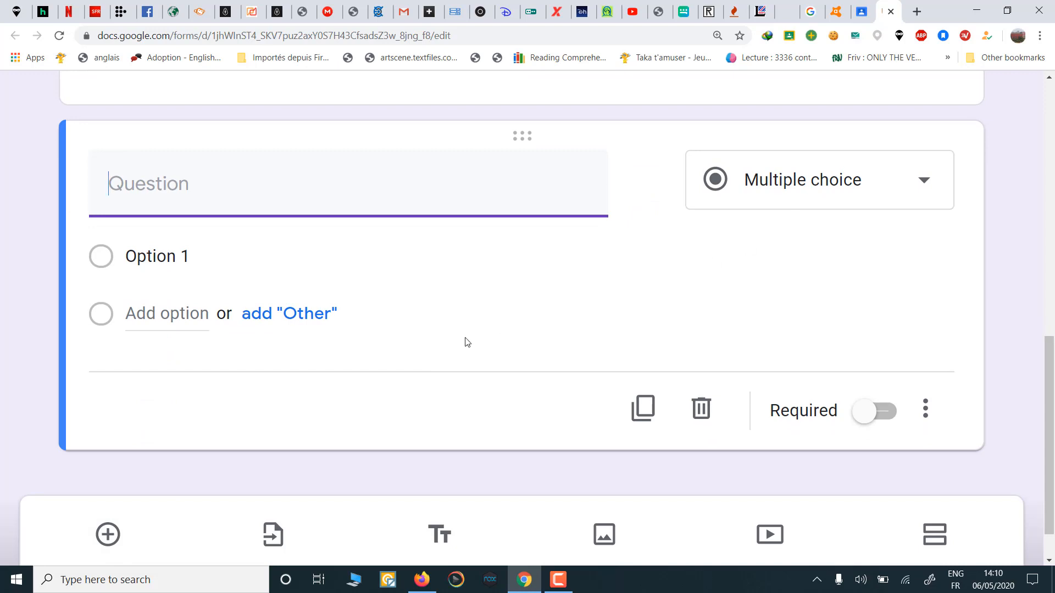
{"action": "type", "text": "W"}
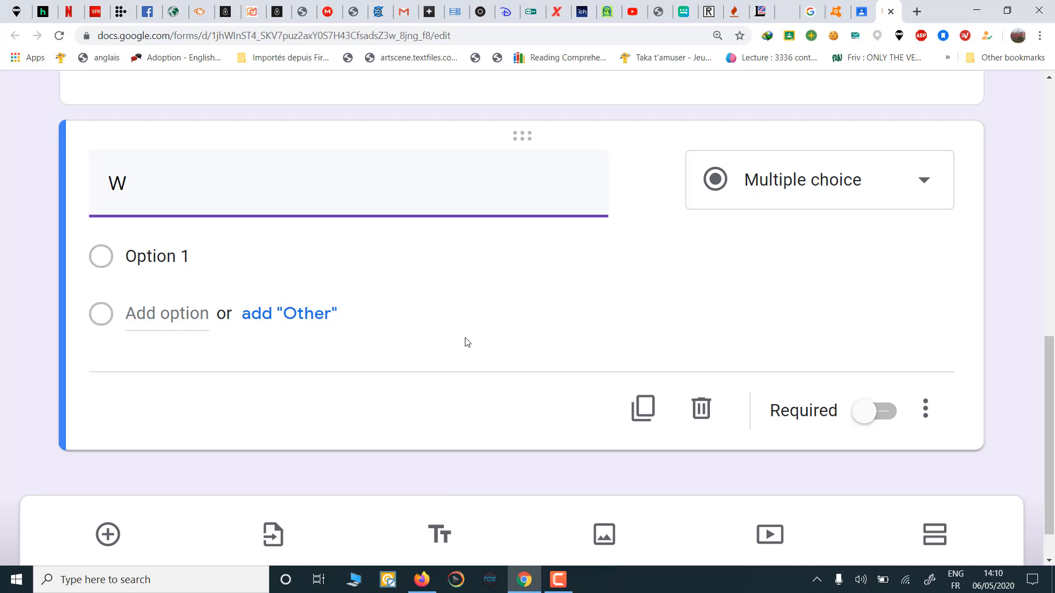
{"action": "type", "text": "hat is "}
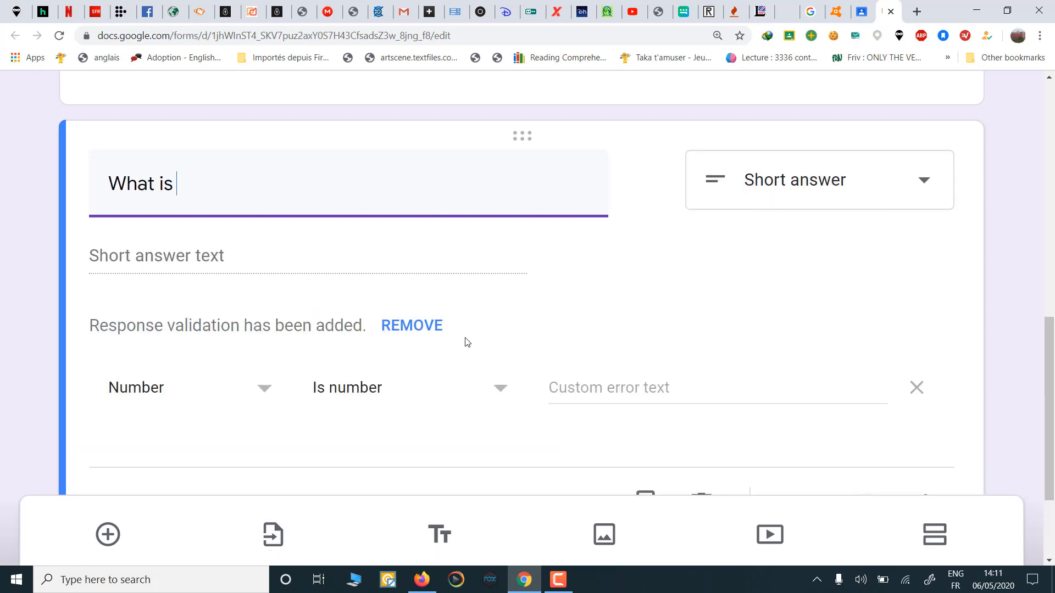
{"action": "type", "text": "your "}
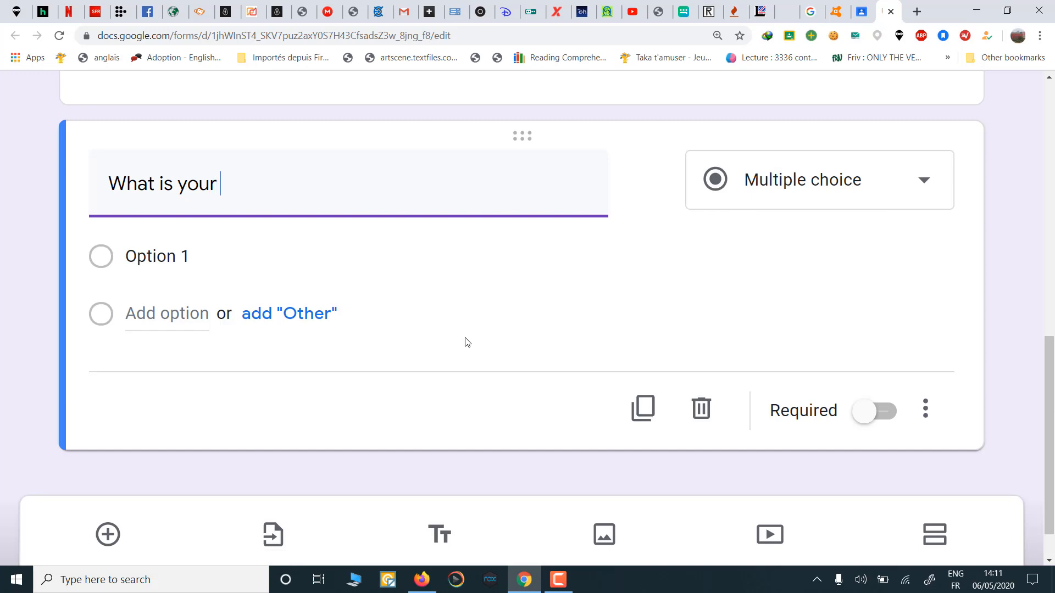
{"action": "type", "text": "fav"}
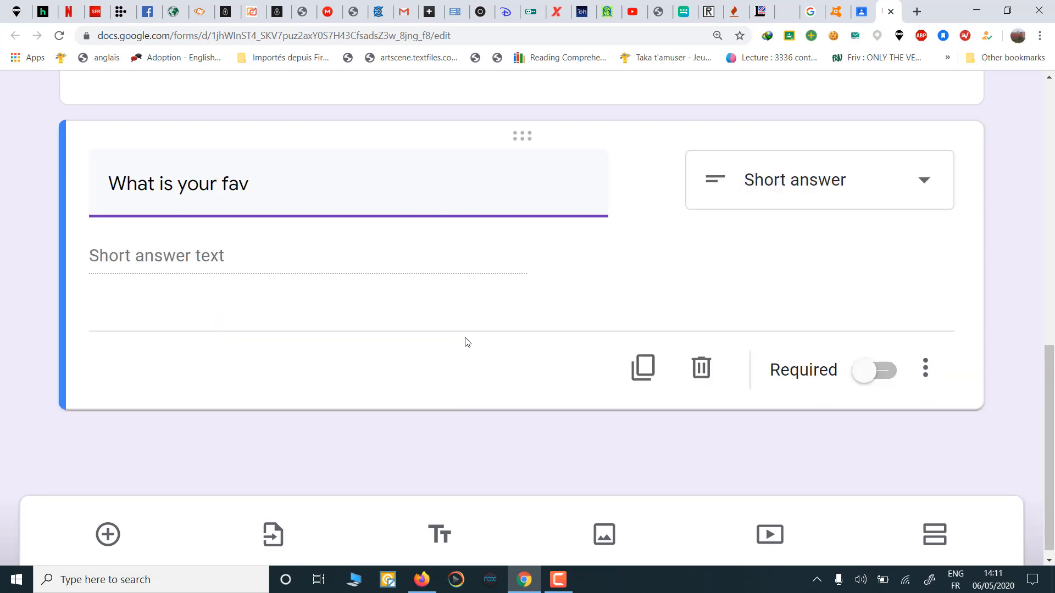
{"action": "type", "text": "ourite "}
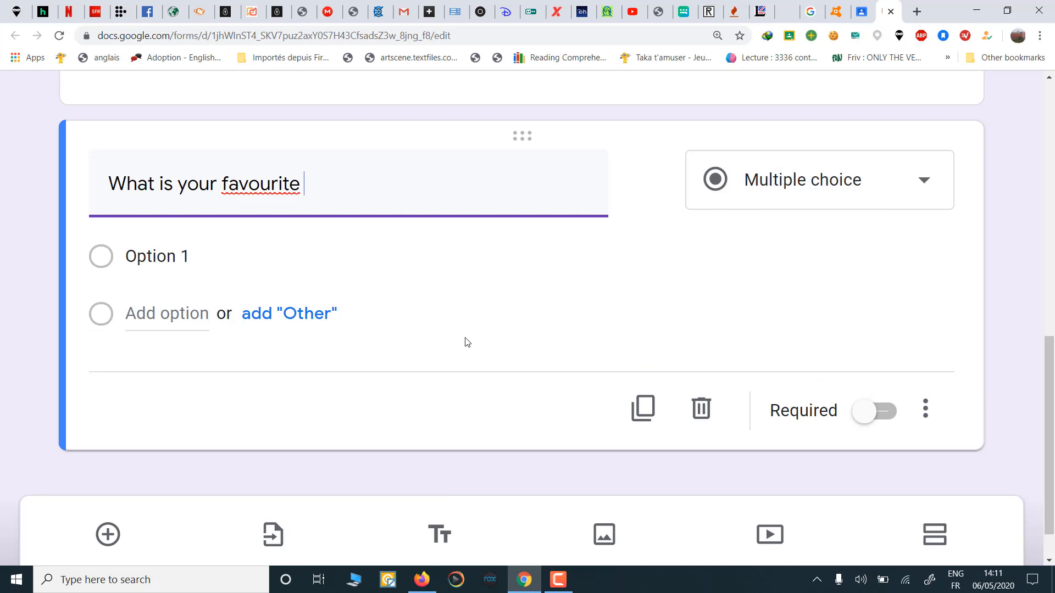
{"action": "type", "text": "Colour."}
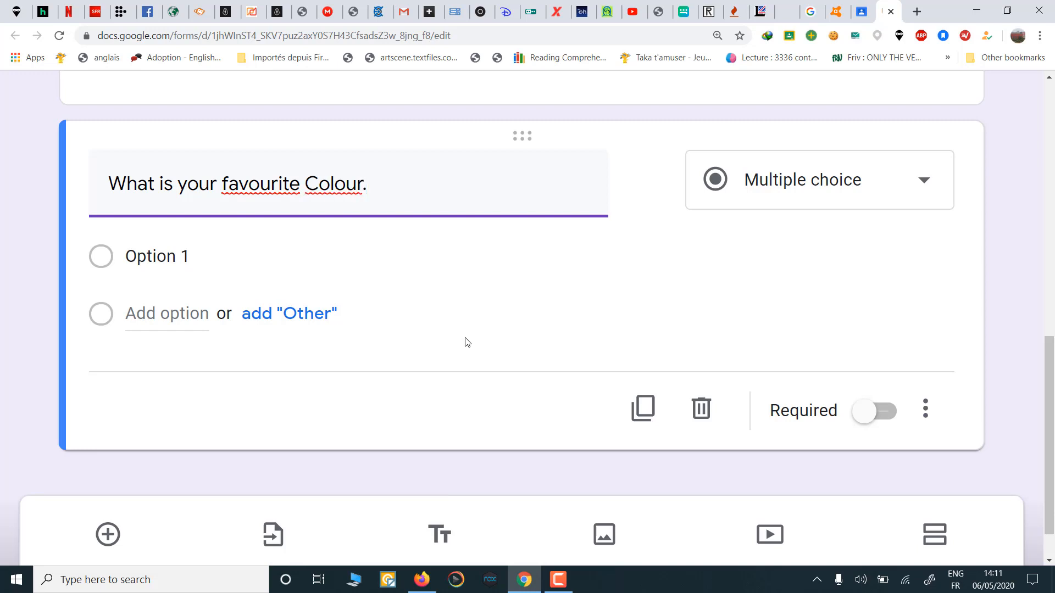
{"action": "key", "text": "BackSpace"}
{"action": "type", "text": "?"}
Step: Give the colour question the choices Green, Orange and Blue
{"action": "left_click", "coordinate": [154, 264]}
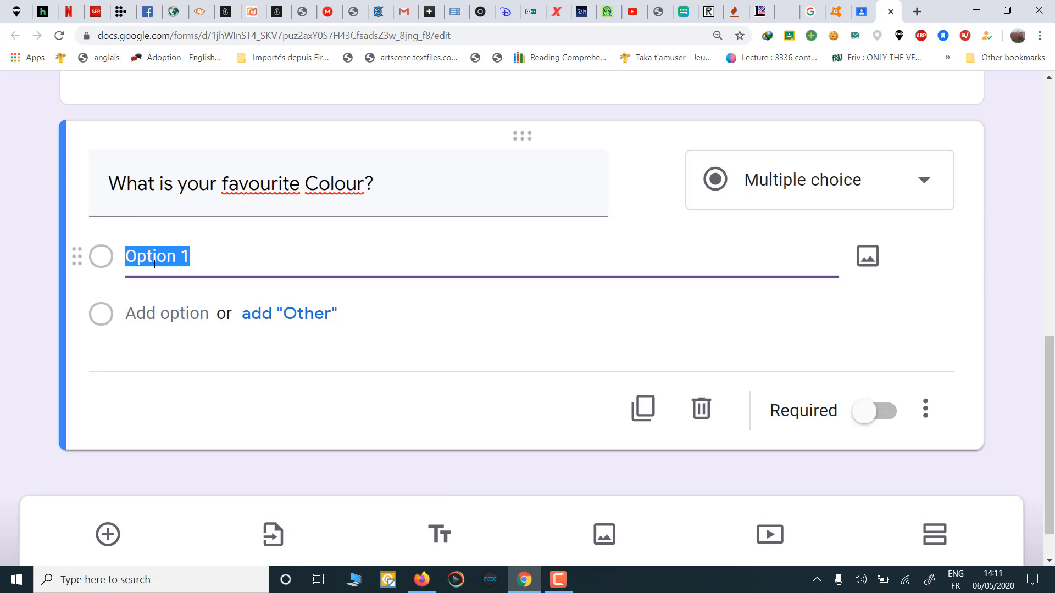
{"action": "type", "text": "Gree"}
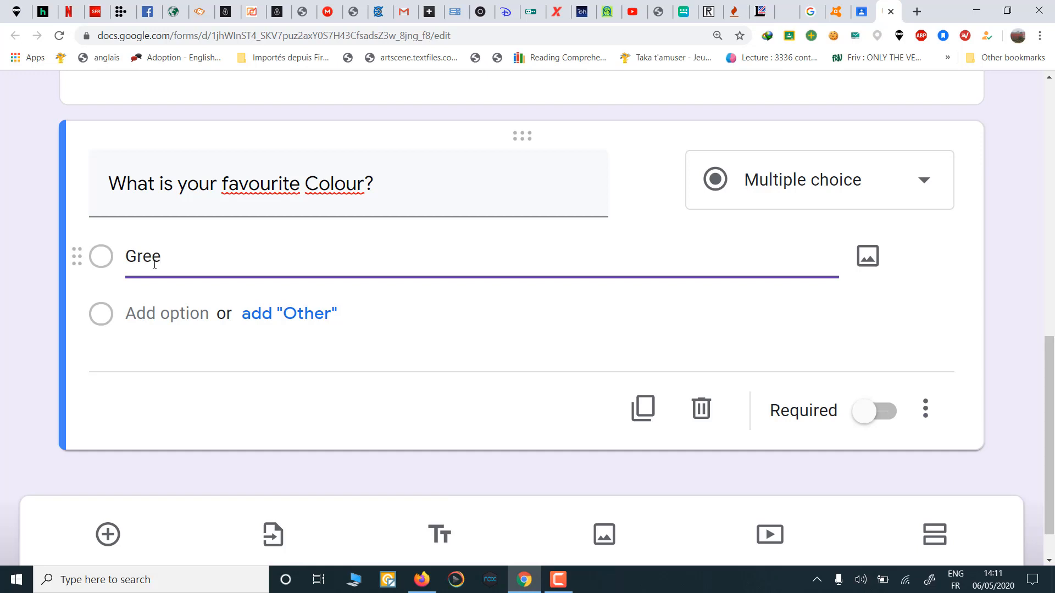
{"action": "type", "text": "n"}
{"action": "left_click", "coordinate": [150, 322]}
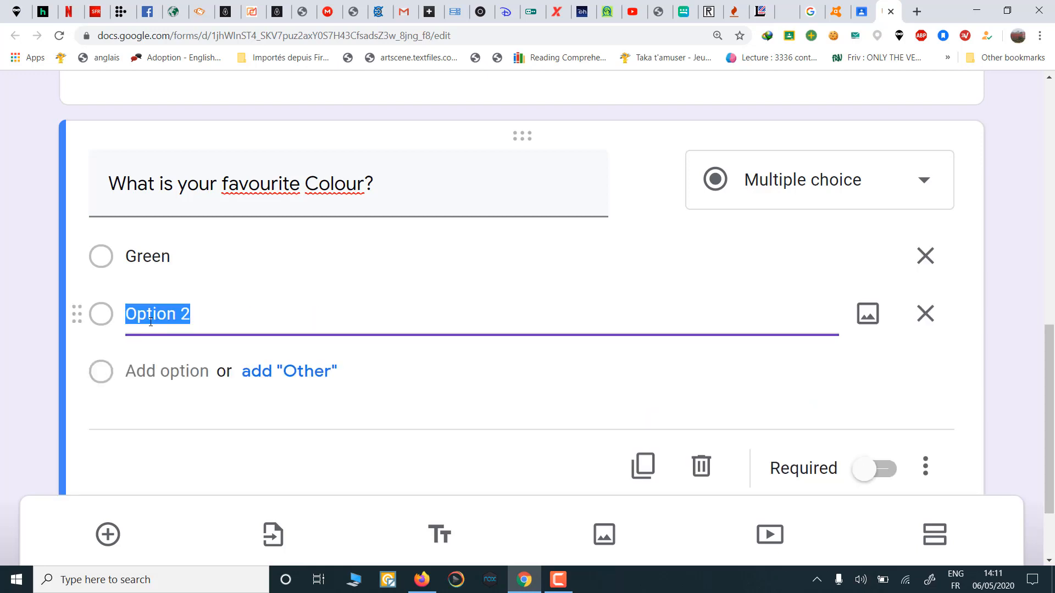
{"action": "type", "text": "Orange"}
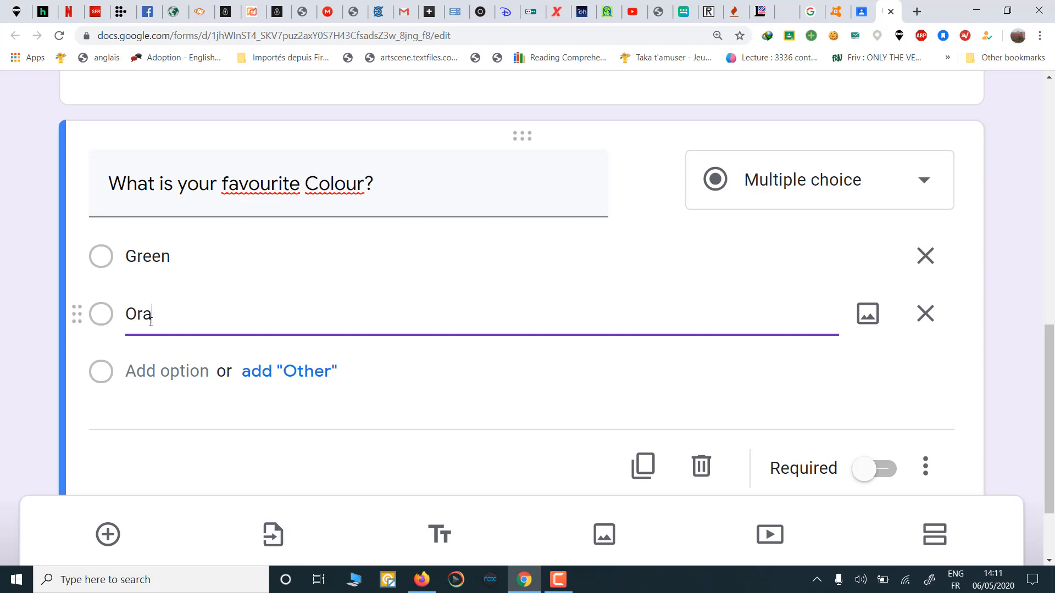
{"action": "left_click", "coordinate": [141, 373]}
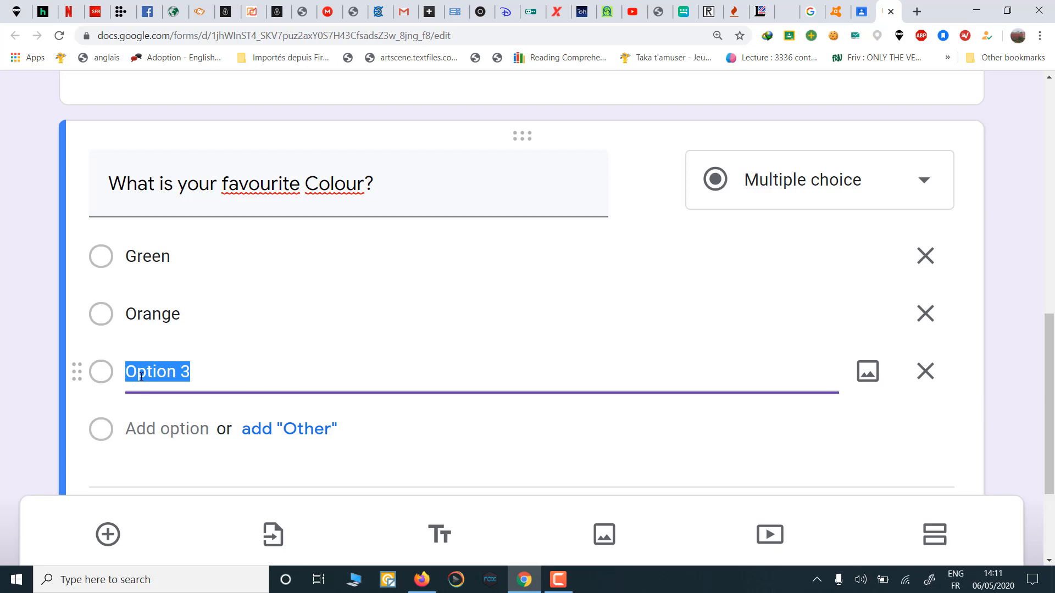
{"action": "type", "text": "Blue"}
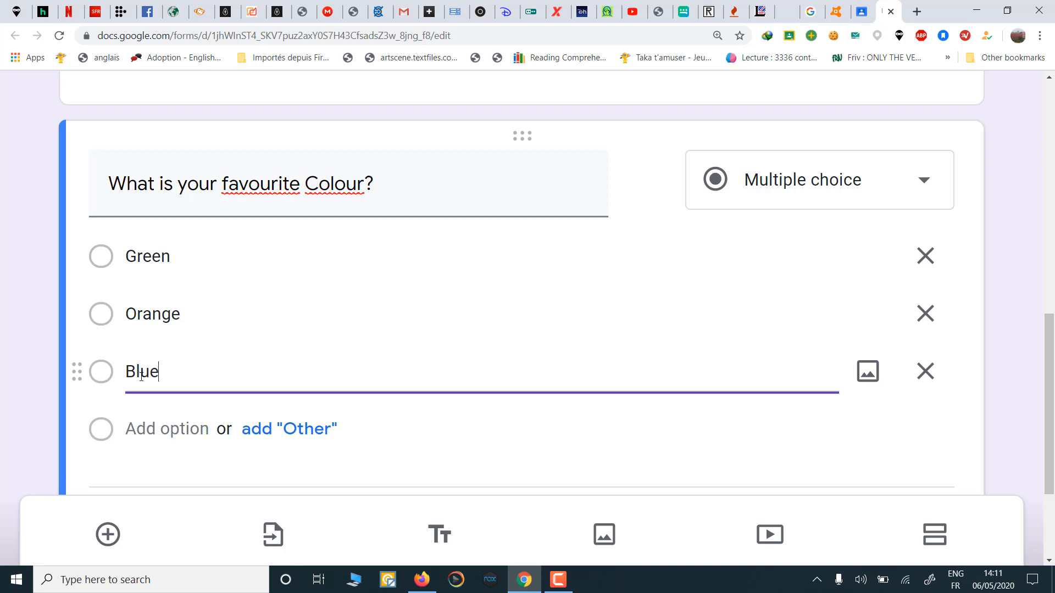
{"action": "left_click", "coordinate": [105, 260]}
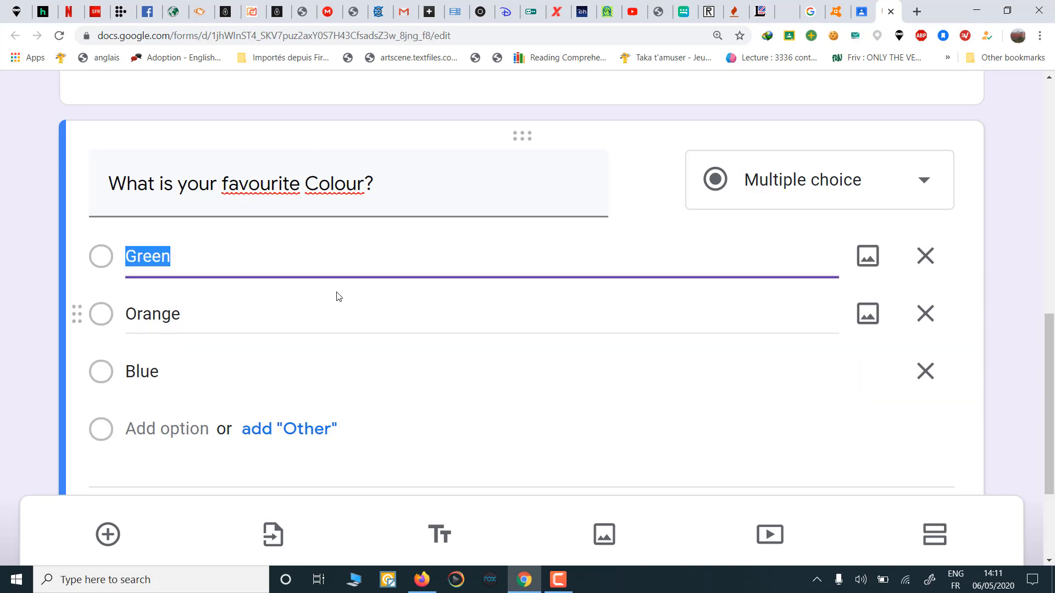
{"action": "scroll", "coordinate": [570, 394], "scroll_direction": "down", "scroll_amount": 2}
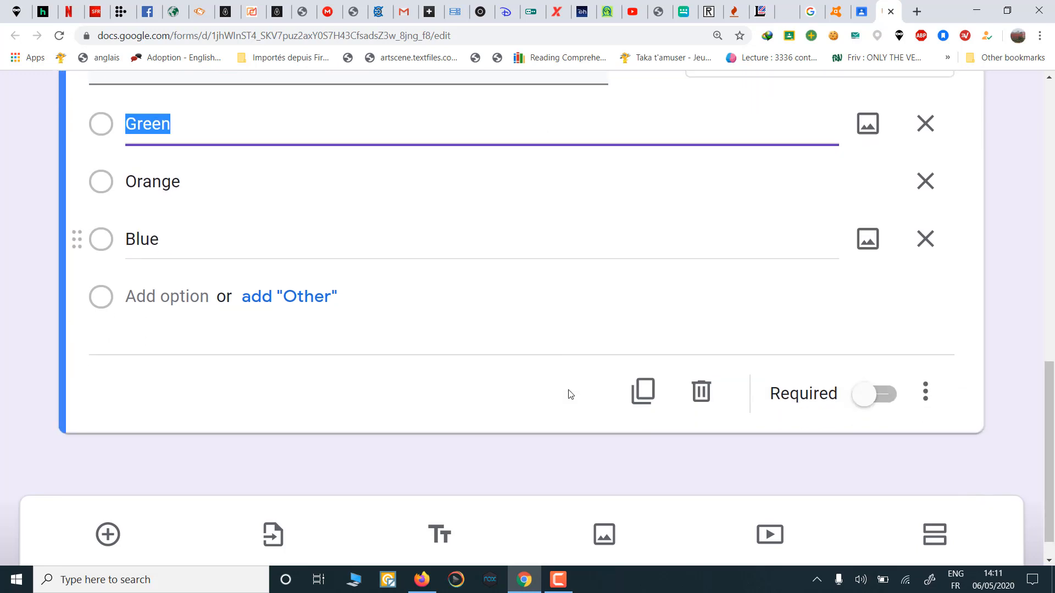
{"action": "scroll", "coordinate": [570, 394], "scroll_direction": "up", "scroll_amount": 1}
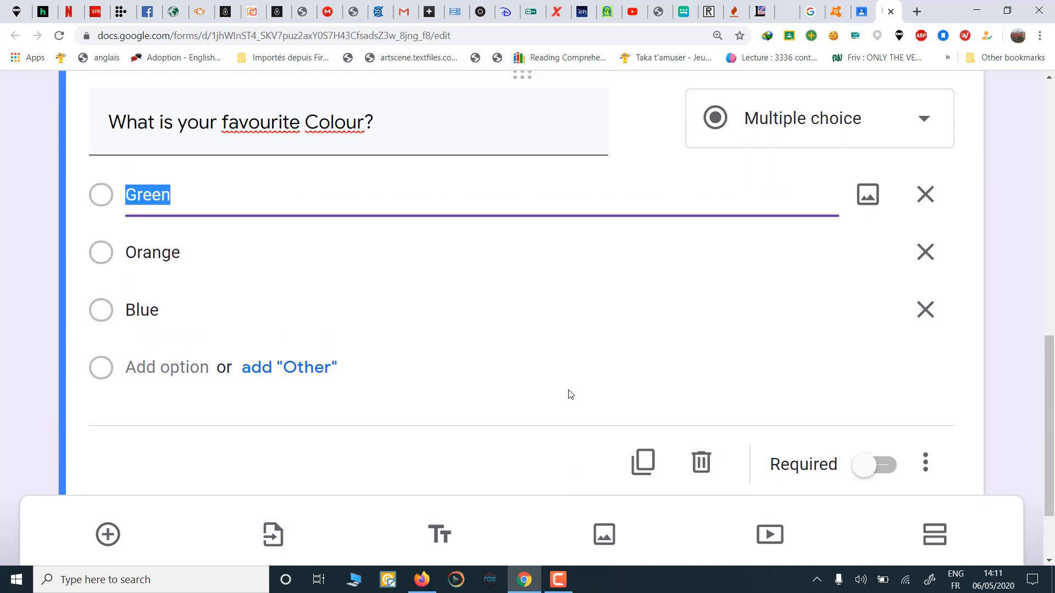
{"action": "left_click", "coordinate": [926, 463]}
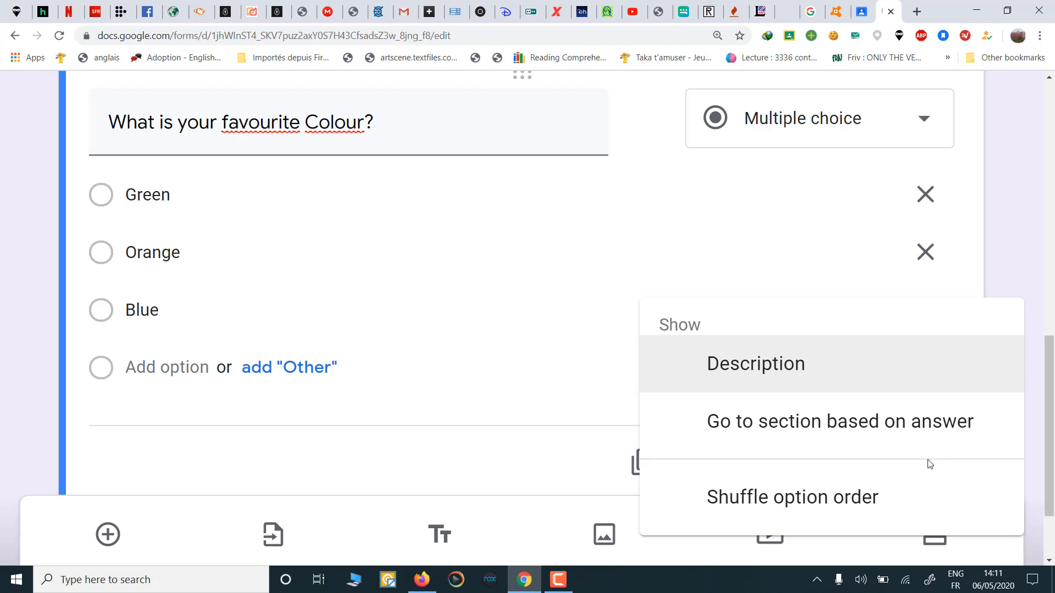
{"action": "left_click", "coordinate": [780, 506]}
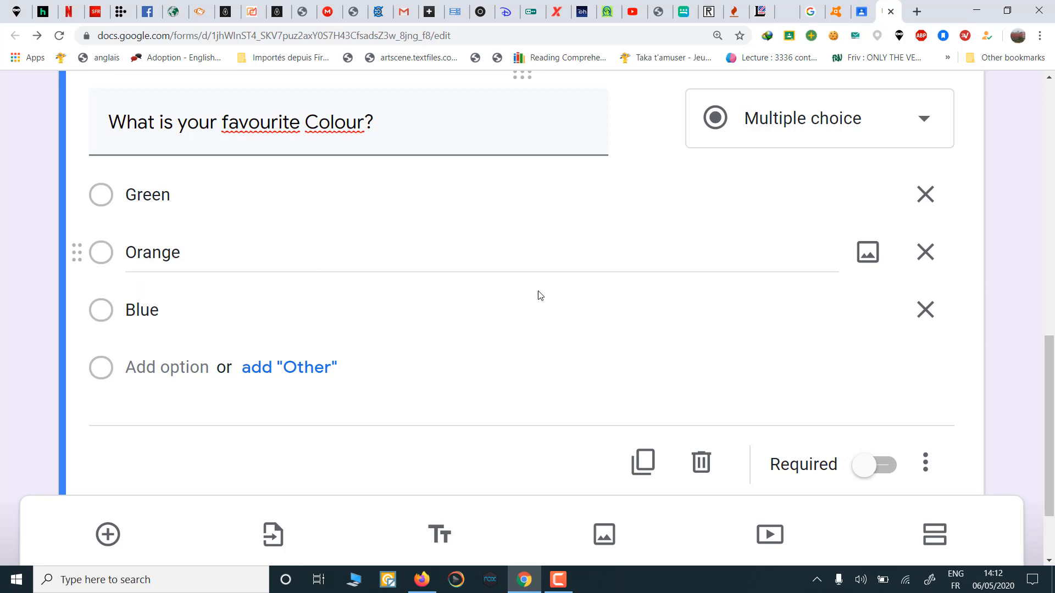
{"action": "scroll", "coordinate": [542, 298], "scroll_direction": "down", "scroll_amount": 1}
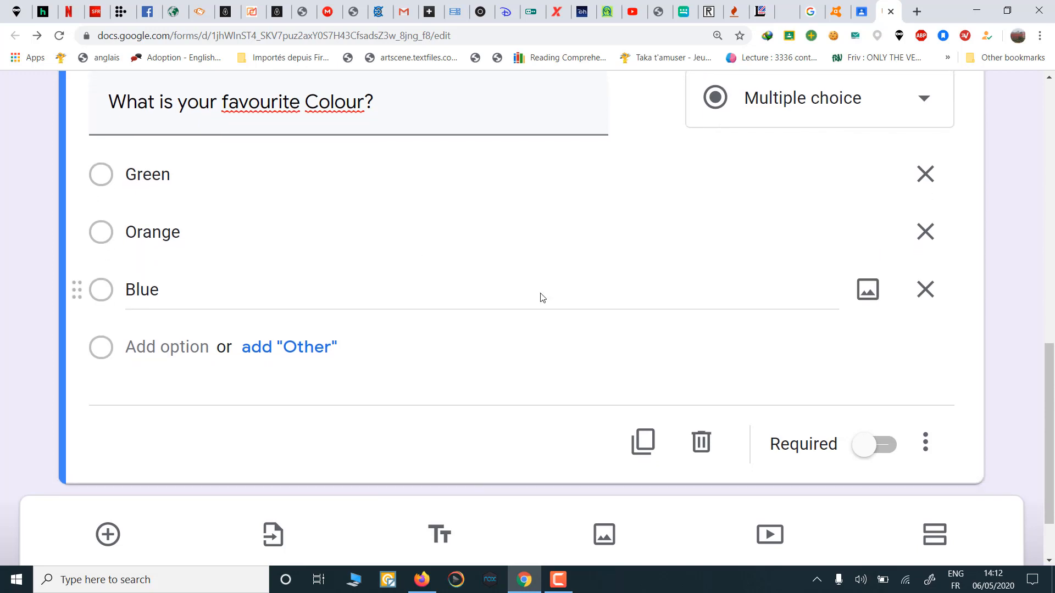
{"action": "scroll", "coordinate": [541, 297], "scroll_direction": "down", "scroll_amount": 1}
{"action": "scroll", "coordinate": [541, 298], "scroll_direction": "up", "scroll_amount": 1}
{"action": "scroll", "coordinate": [543, 298], "scroll_direction": "up", "scroll_amount": 2}
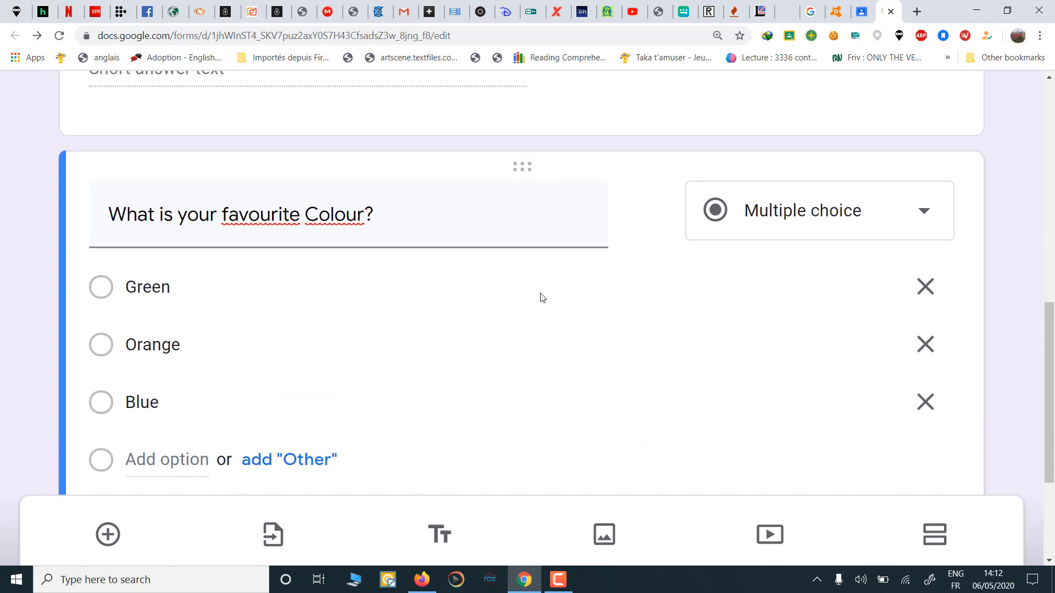
Step: Change the favourite Colour question's type from Multiple choice to Checkboxes
{"action": "left_click", "coordinate": [925, 215]}
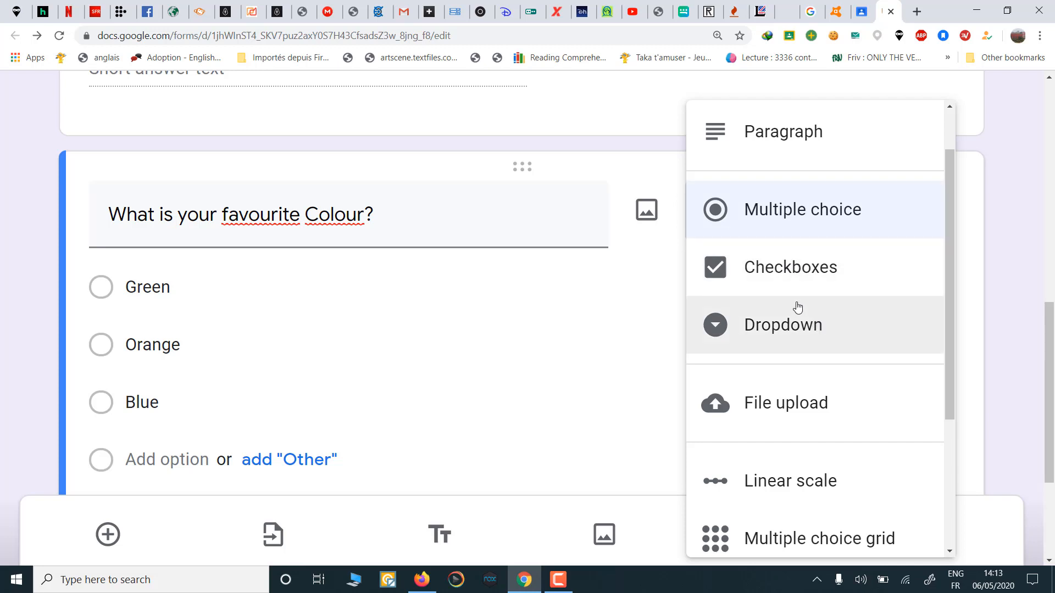
{"action": "left_click", "coordinate": [806, 271]}
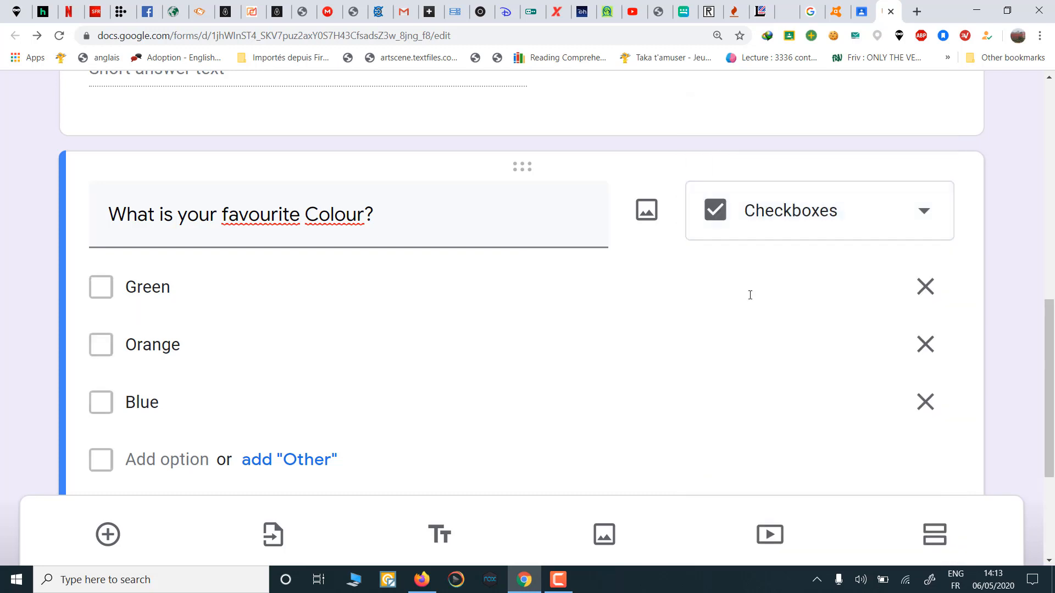
{"action": "scroll", "coordinate": [264, 475], "scroll_direction": "down", "scroll_amount": 3}
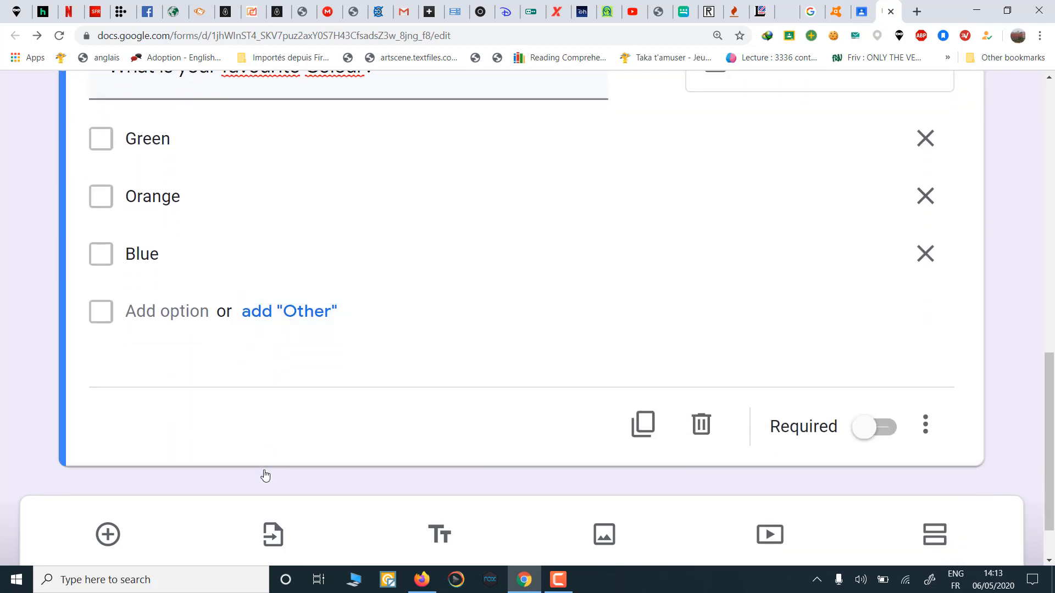
{"action": "scroll", "coordinate": [265, 475], "scroll_direction": "down", "scroll_amount": 1}
{"action": "scroll", "coordinate": [423, 283], "scroll_direction": "up", "scroll_amount": 5}
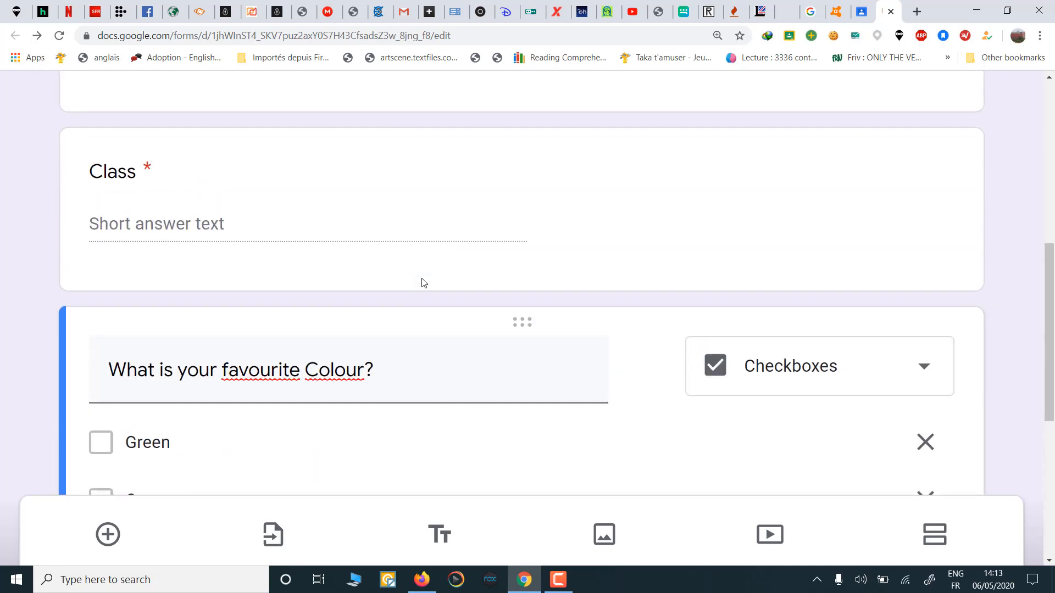
{"action": "scroll", "coordinate": [423, 283], "scroll_direction": "down", "scroll_amount": 1}
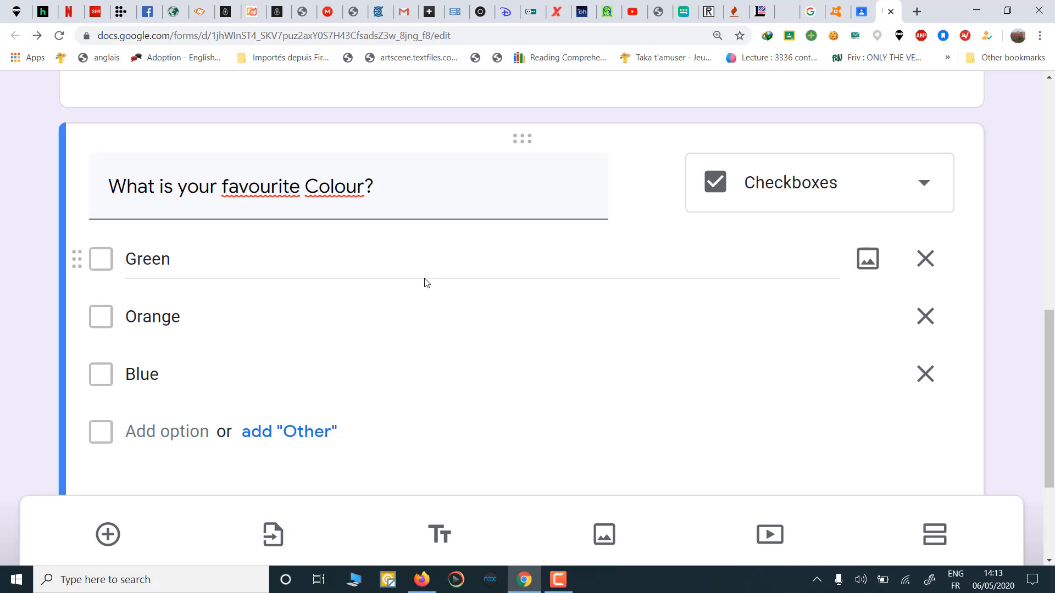
{"action": "left_click", "coordinate": [933, 185]}
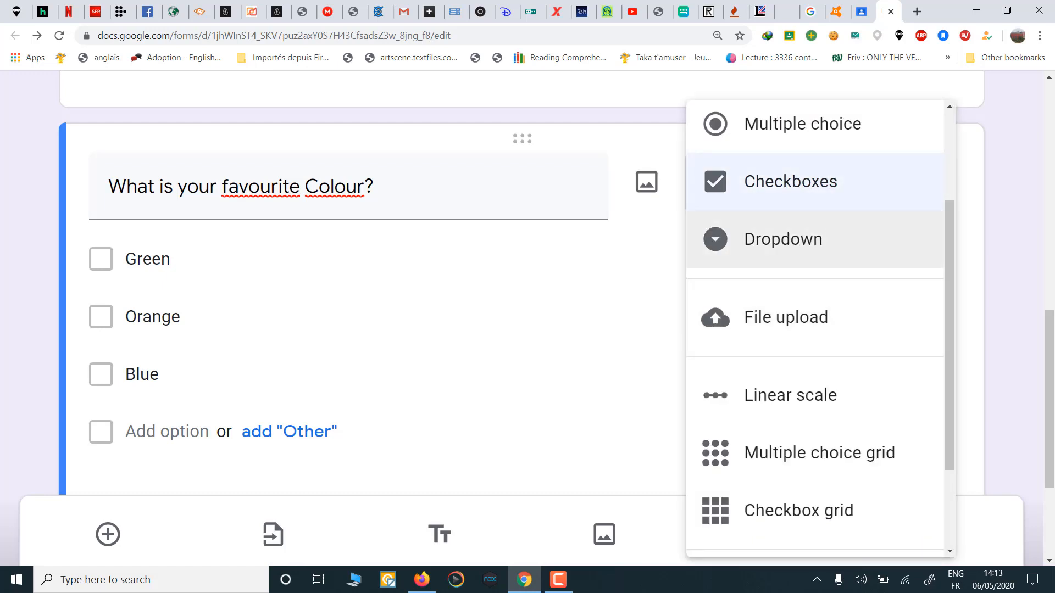
{"action": "left_click", "coordinate": [996, 285]}
{"action": "scroll", "coordinate": [410, 396], "scroll_direction": "down", "scroll_amount": 3}
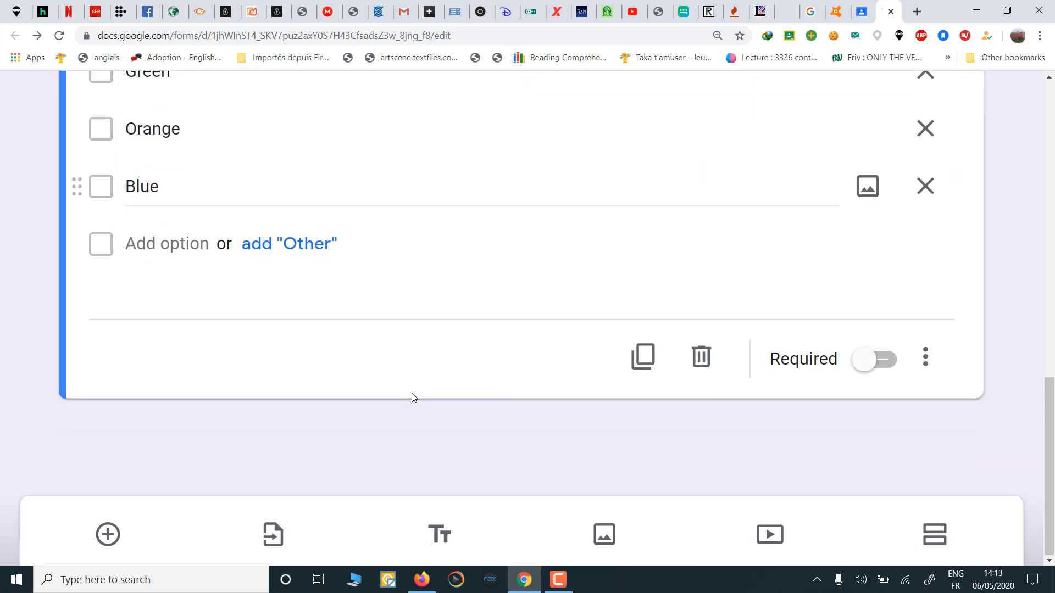
Step: Add a Dropdown question below the colour one reading 'Ali ........... (be) a dentist.'
{"action": "left_click", "coordinate": [108, 534]}
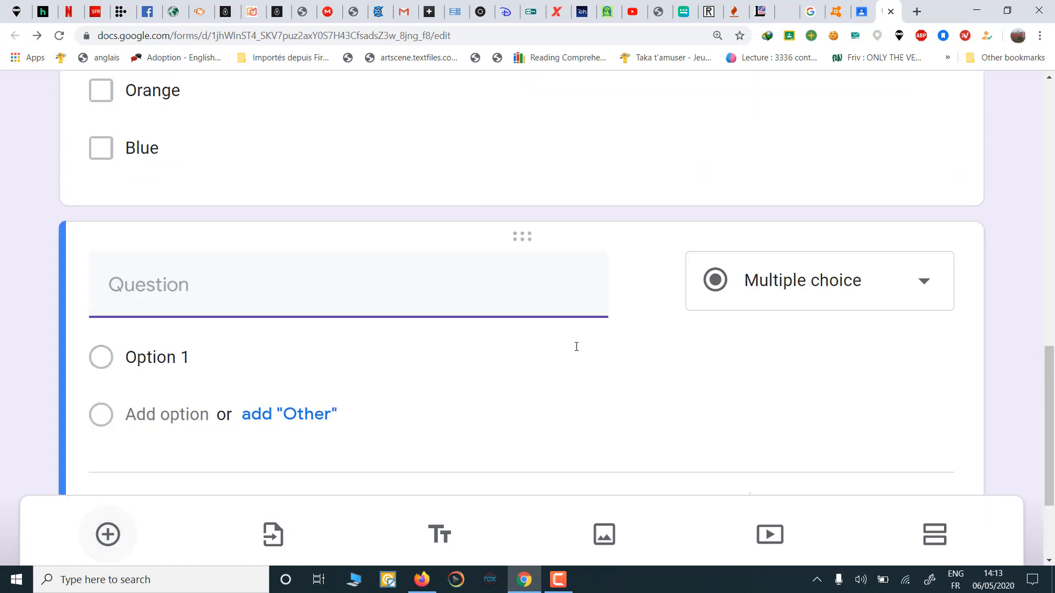
{"action": "left_click", "coordinate": [920, 306]}
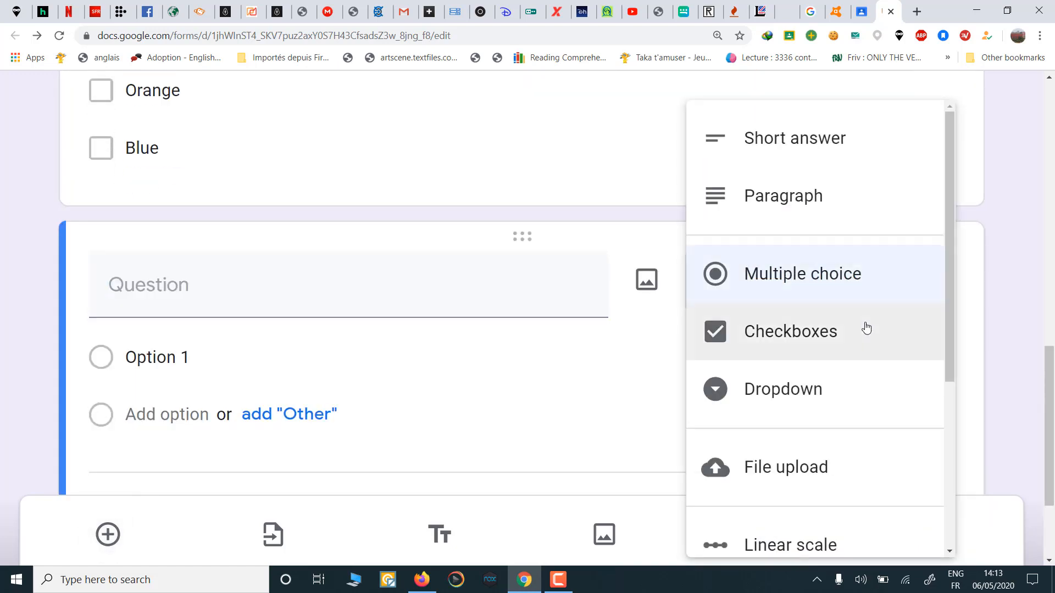
{"action": "left_click", "coordinate": [787, 404]}
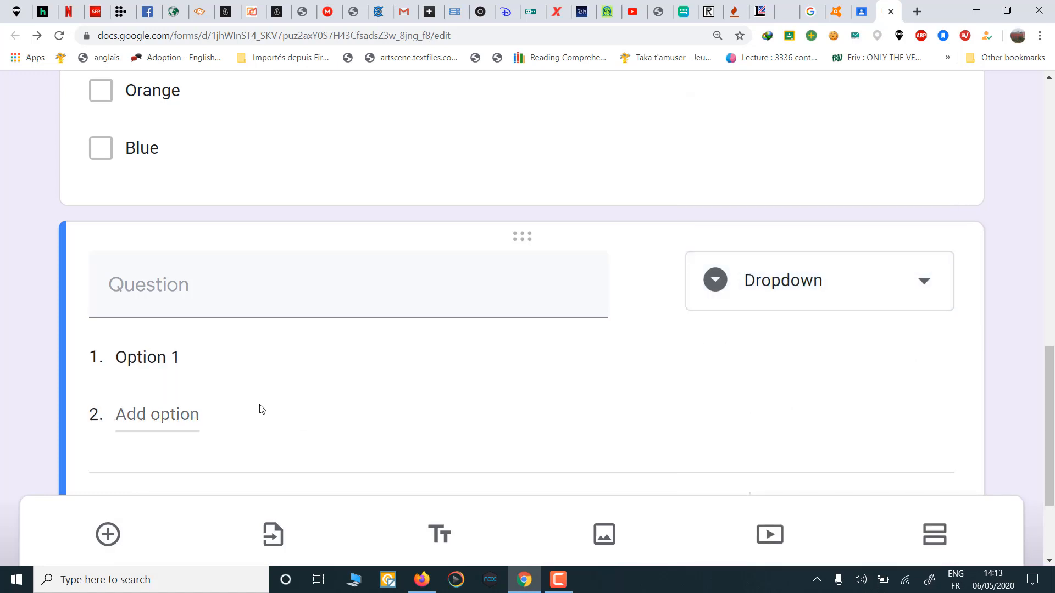
{"action": "left_click", "coordinate": [168, 300]}
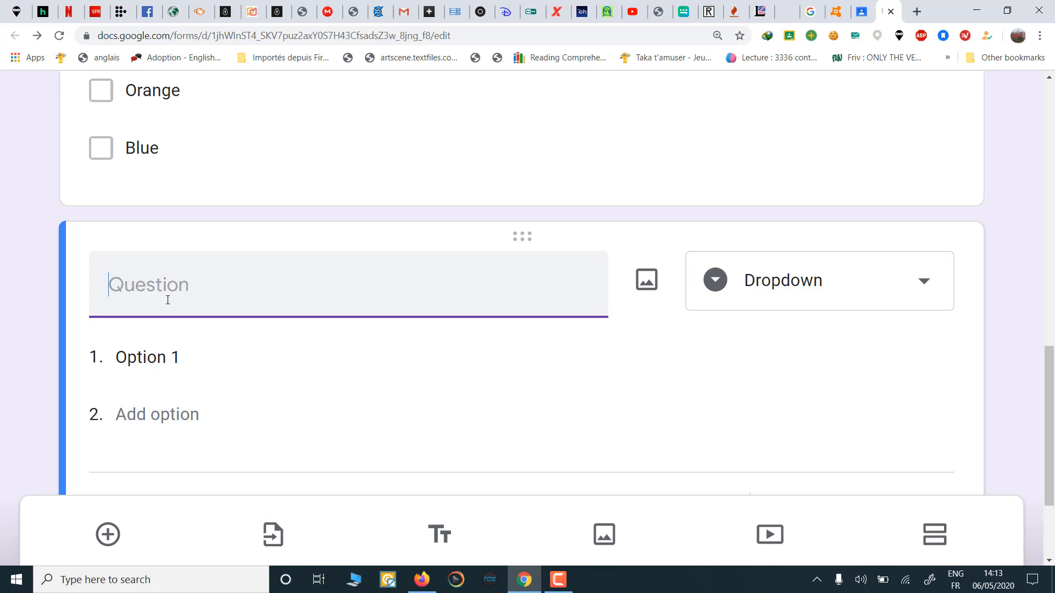
{"action": "type", "text": "Ali "}
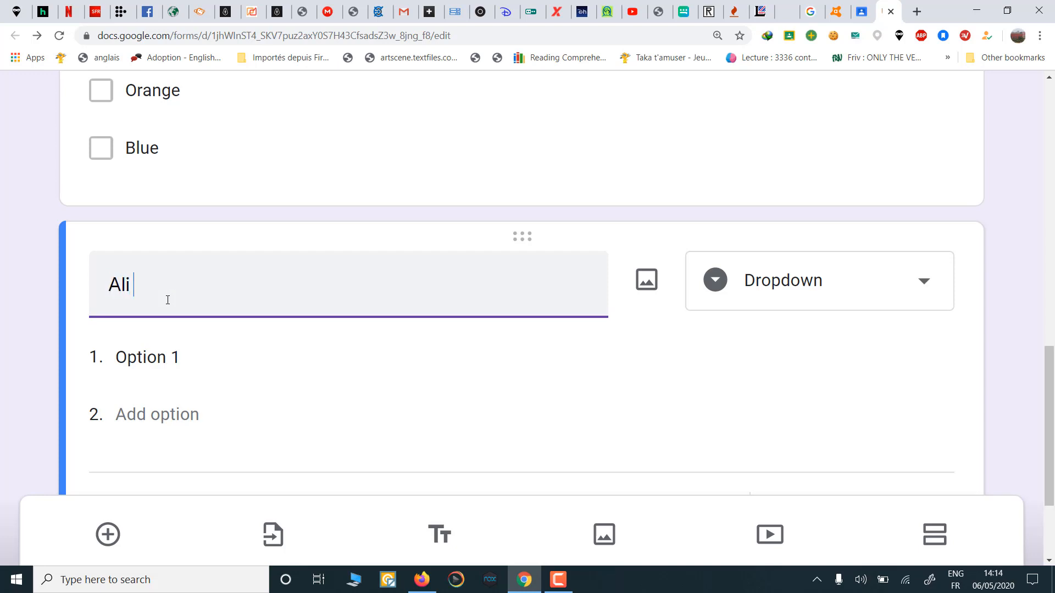
{"action": "type", "text": "?"}
{"action": "key", "text": "BackSpace"}
{"action": "type", "text": "........... (be) a dentis"}
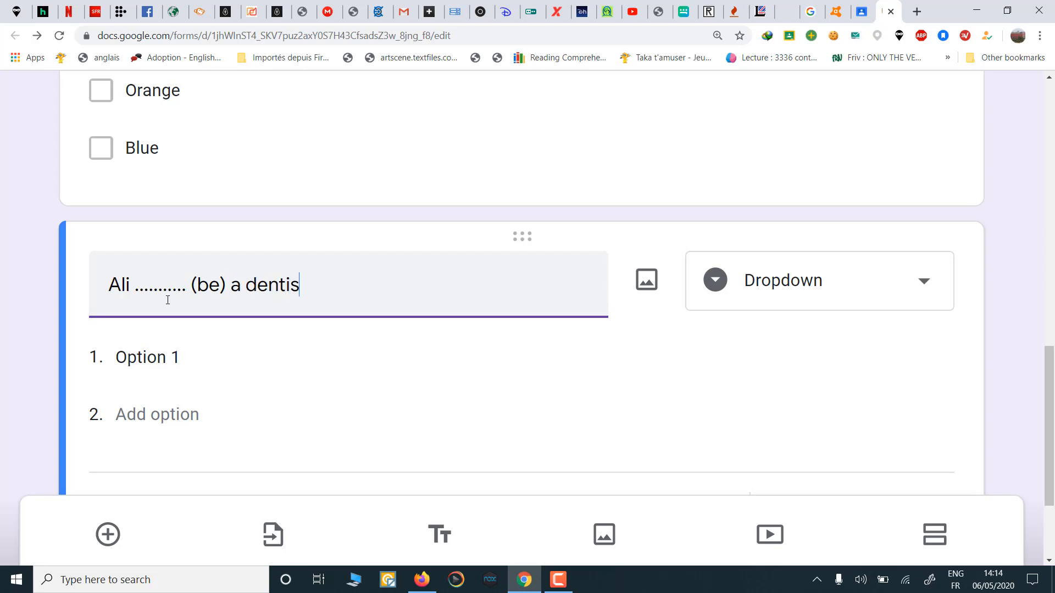
{"action": "type", "text": "t."}
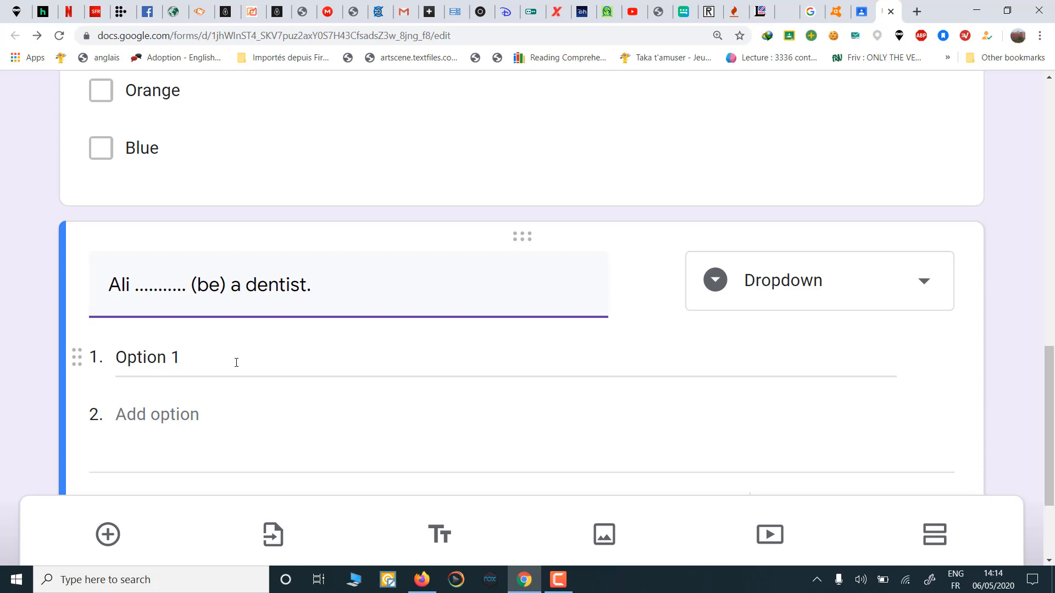
Step: Fill the dentist dropdown's options with is, are and am, then return to the form's top
{"action": "left_click", "coordinate": [185, 366]}
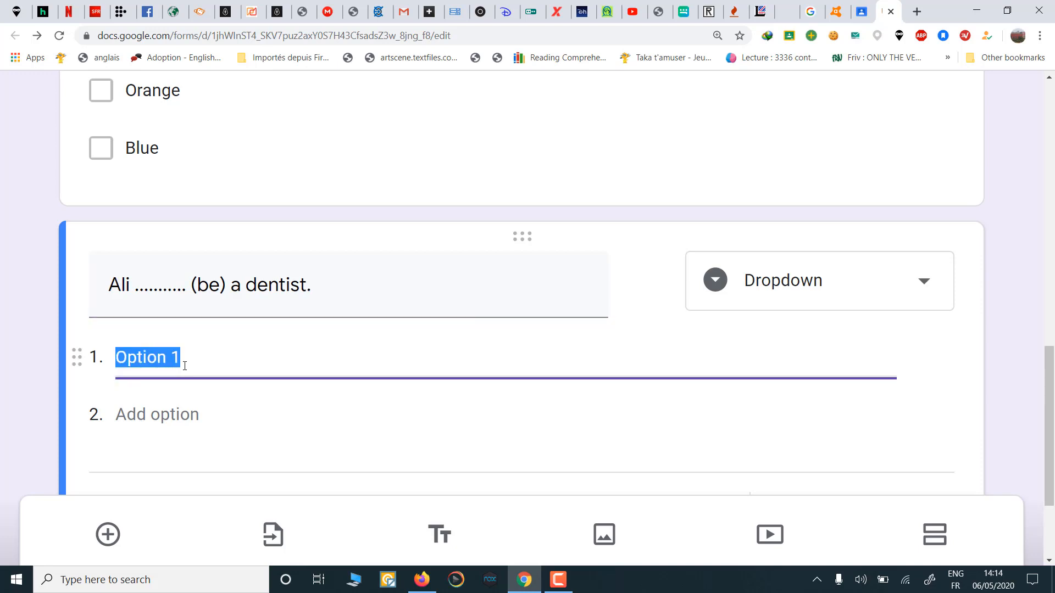
{"action": "type", "text": "is"}
{"action": "left_click", "coordinate": [182, 416]}
{"action": "type", "text": "are"}
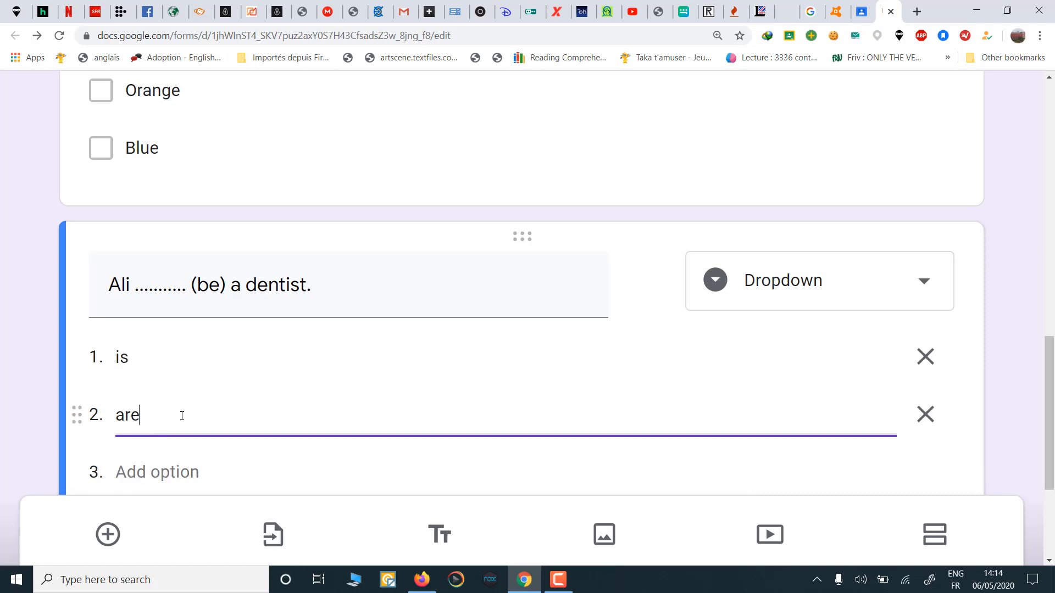
{"action": "scroll", "coordinate": [182, 423], "scroll_direction": "down", "scroll_amount": 1}
{"action": "left_click", "coordinate": [175, 434]}
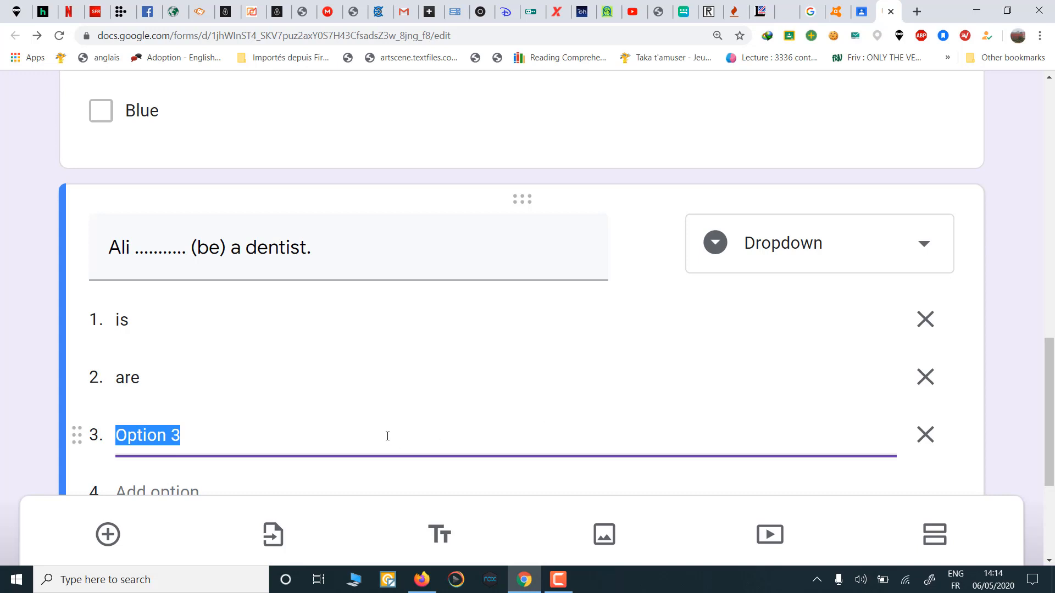
{"action": "type", "text": "am"}
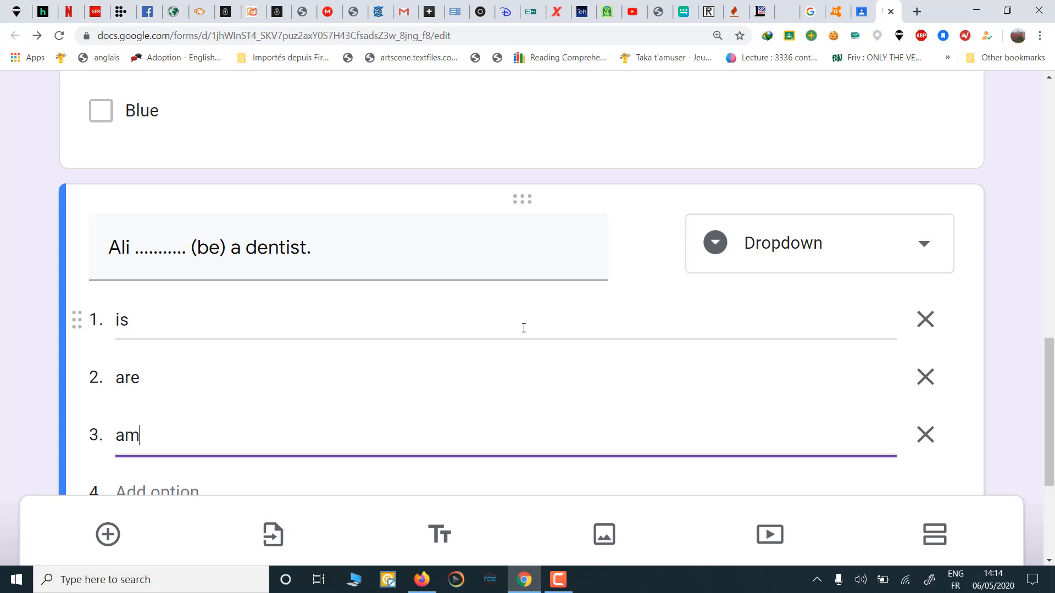
{"action": "scroll", "coordinate": [525, 328], "scroll_direction": "down", "scroll_amount": 1}
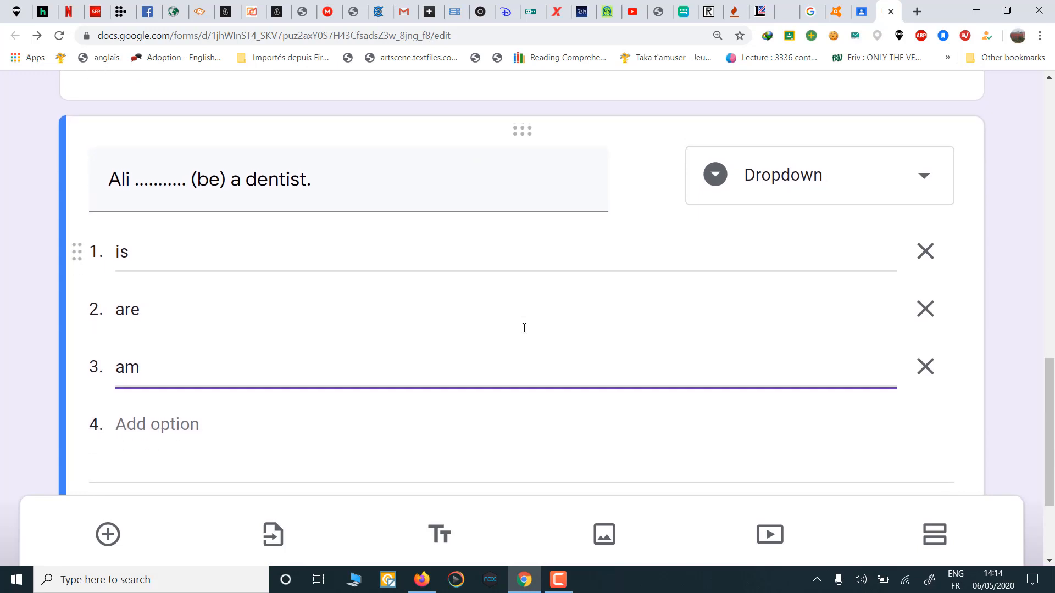
{"action": "scroll", "coordinate": [525, 328], "scroll_direction": "down", "scroll_amount": 2}
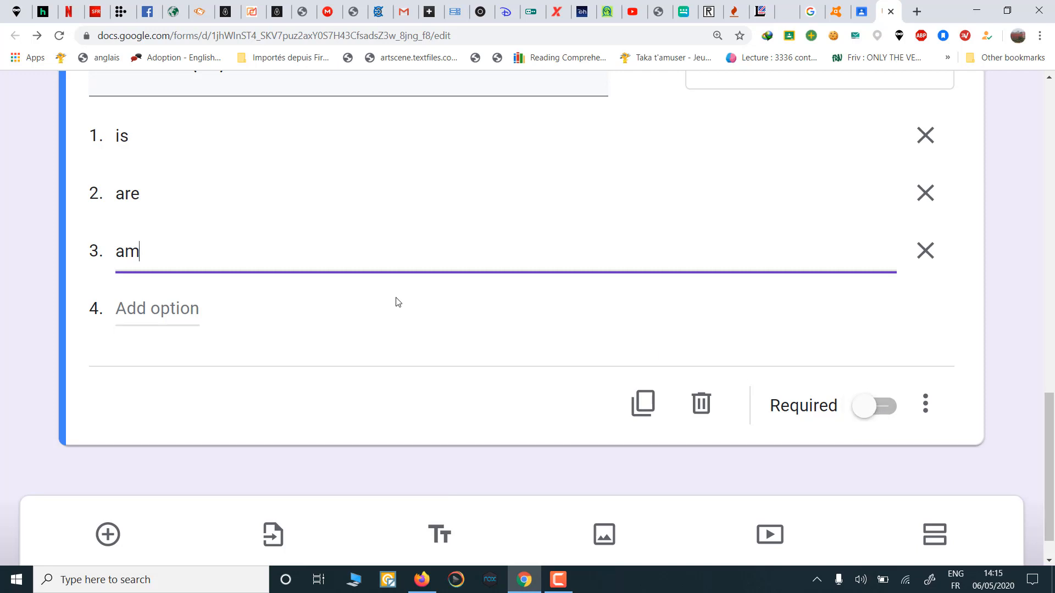
{"action": "scroll", "coordinate": [398, 301], "scroll_direction": "up", "scroll_amount": 5}
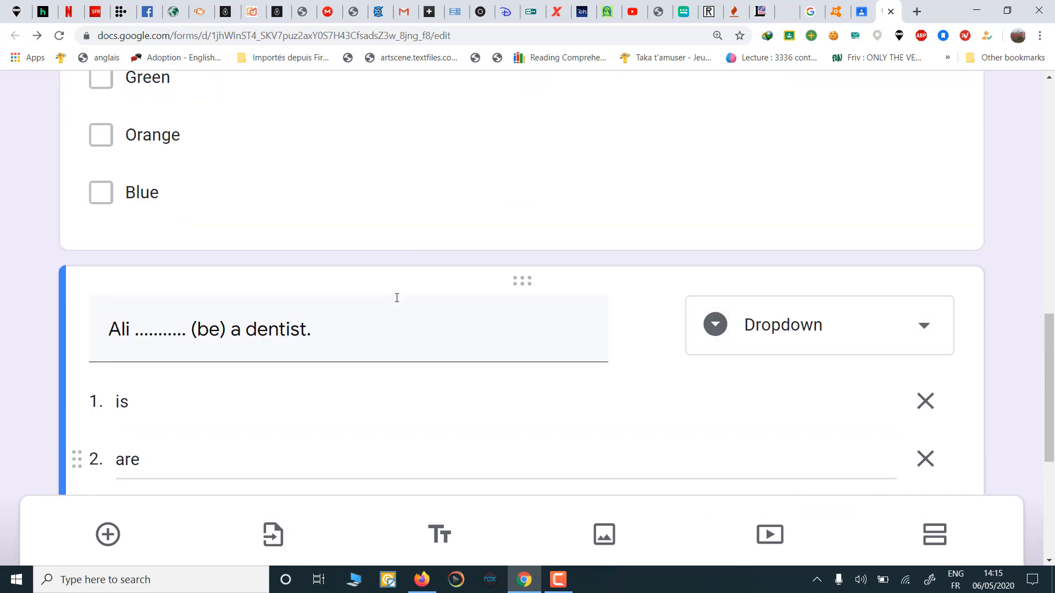
{"action": "scroll", "coordinate": [397, 300], "scroll_direction": "up", "scroll_amount": 12}
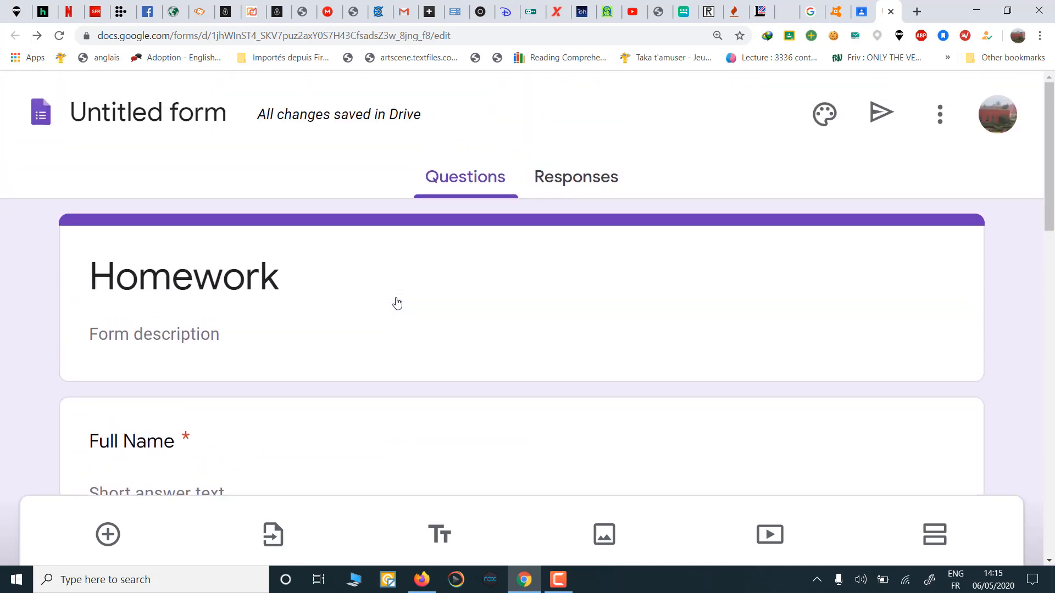
Step: Preview the Homework form as respondents will see it
{"action": "left_click", "coordinate": [939, 122]}
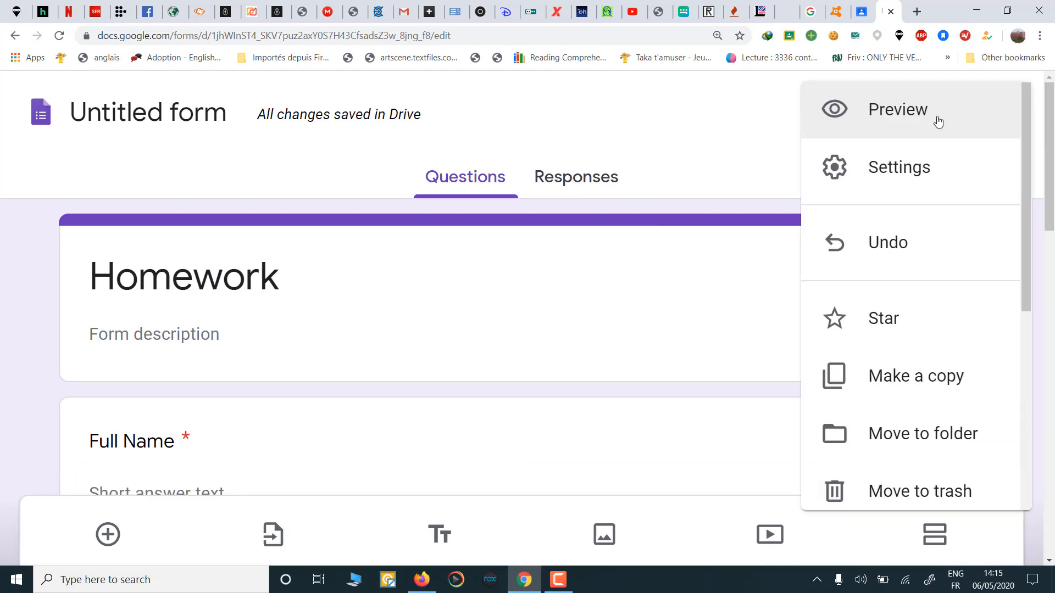
{"action": "left_click", "coordinate": [899, 122]}
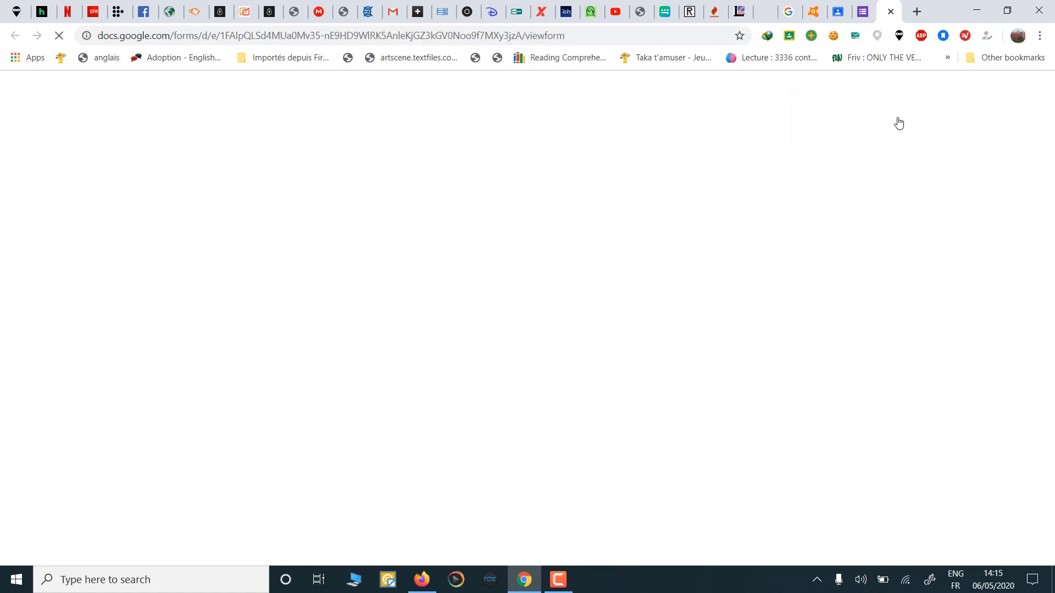
{"action": "scroll", "coordinate": [317, 304], "scroll_direction": "down", "scroll_amount": 1}
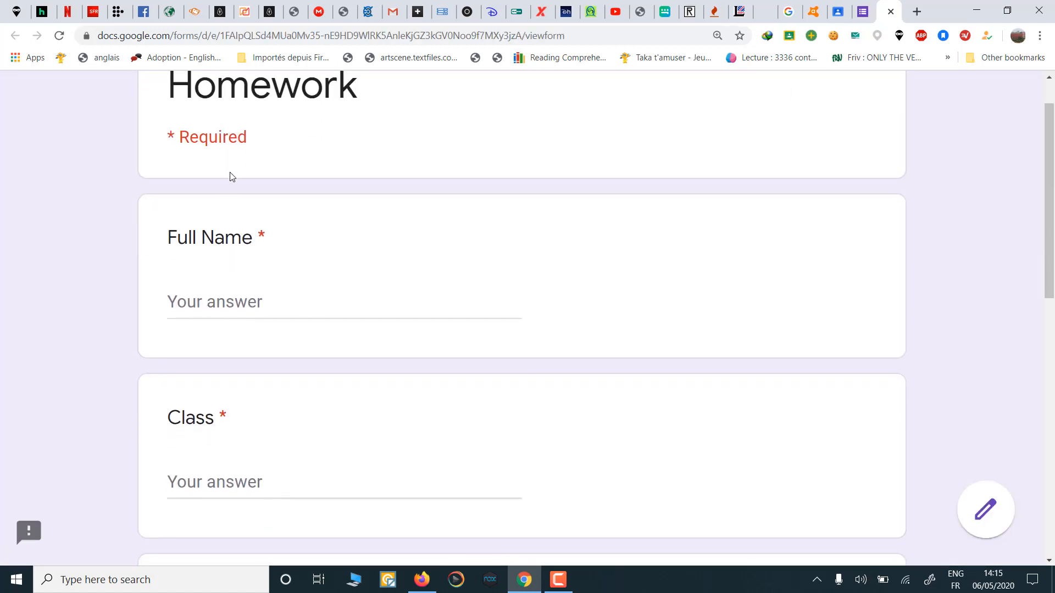
{"action": "scroll", "coordinate": [259, 287], "scroll_direction": "down", "scroll_amount": 2}
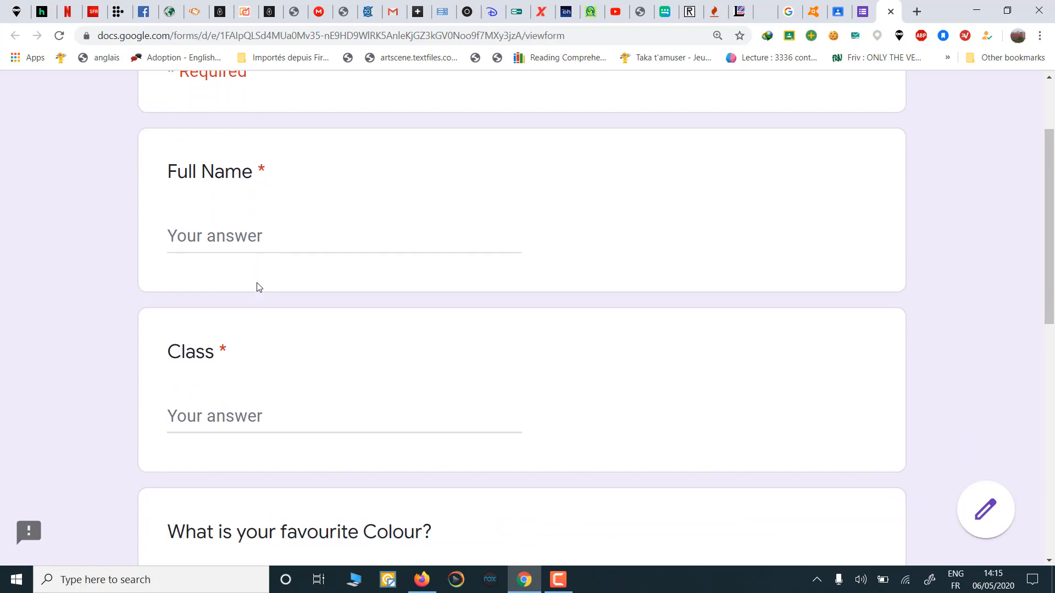
{"action": "scroll", "coordinate": [271, 305], "scroll_direction": "down", "scroll_amount": 1}
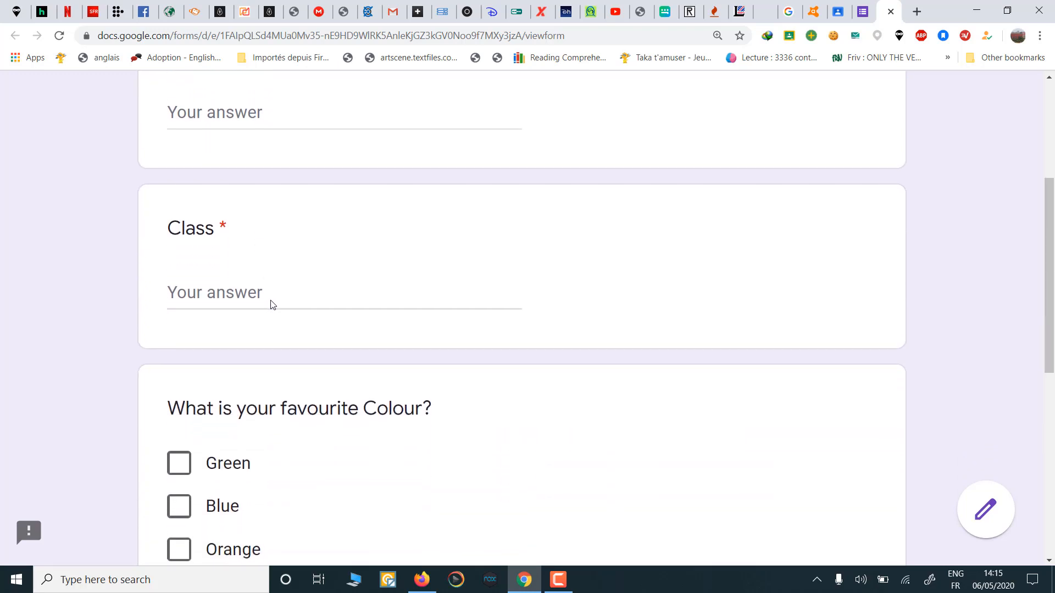
{"action": "scroll", "coordinate": [271, 300], "scroll_direction": "down", "scroll_amount": 2}
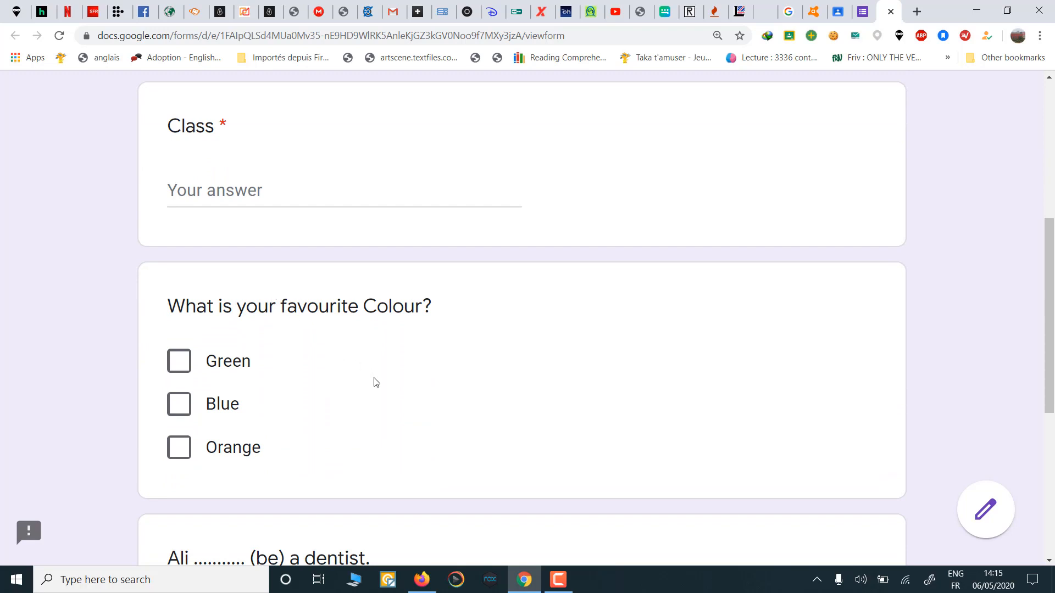
{"action": "scroll", "coordinate": [374, 382], "scroll_direction": "down", "scroll_amount": 1}
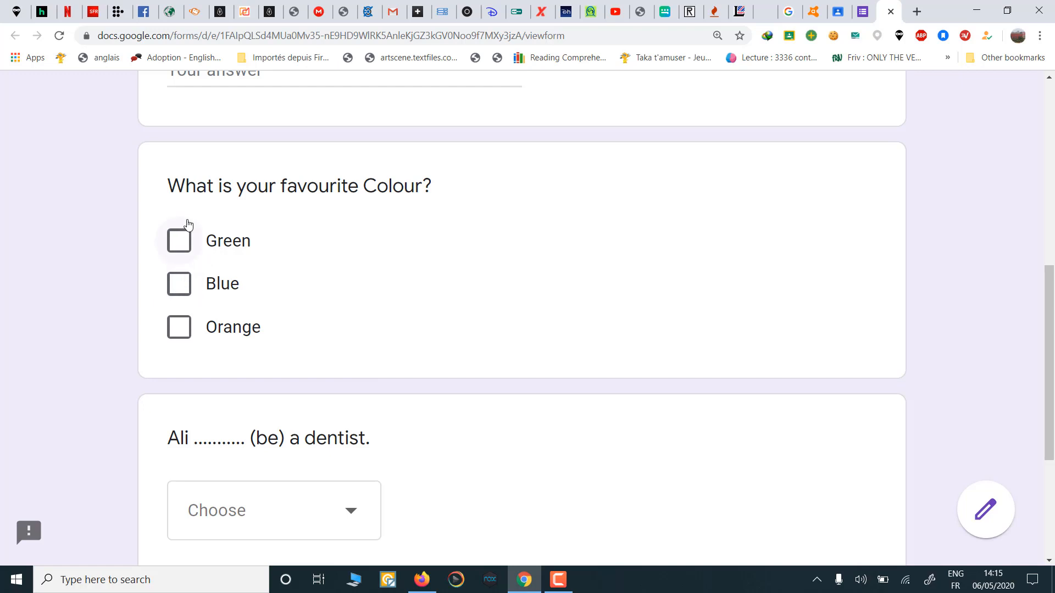
Step: Tick Orange, choose 'is' for the dentist sentence, and attempt to submit
{"action": "left_click", "coordinate": [176, 330]}
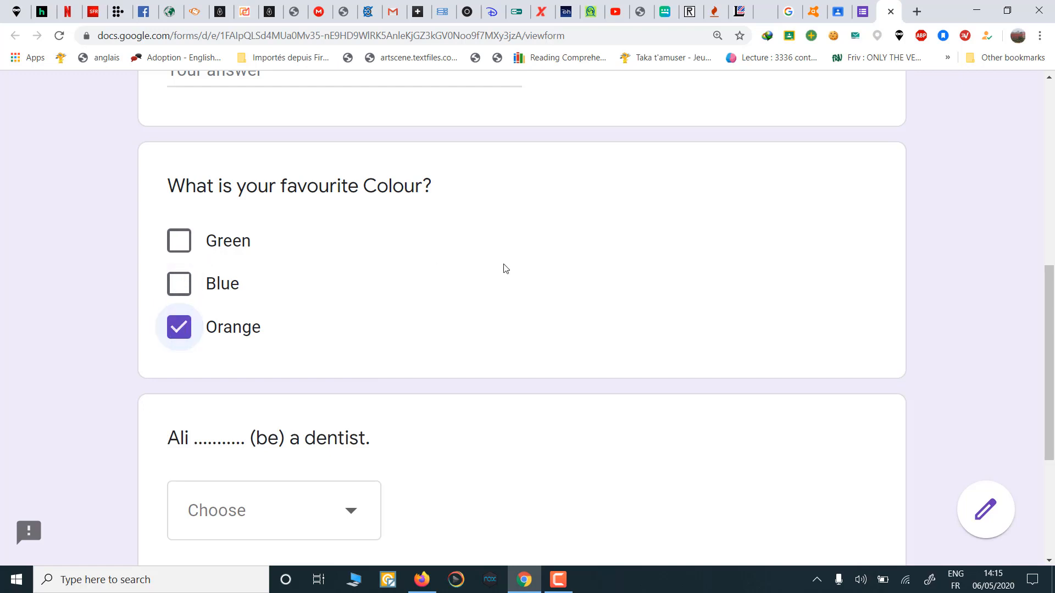
{"action": "scroll", "coordinate": [504, 271], "scroll_direction": "down", "scroll_amount": 2}
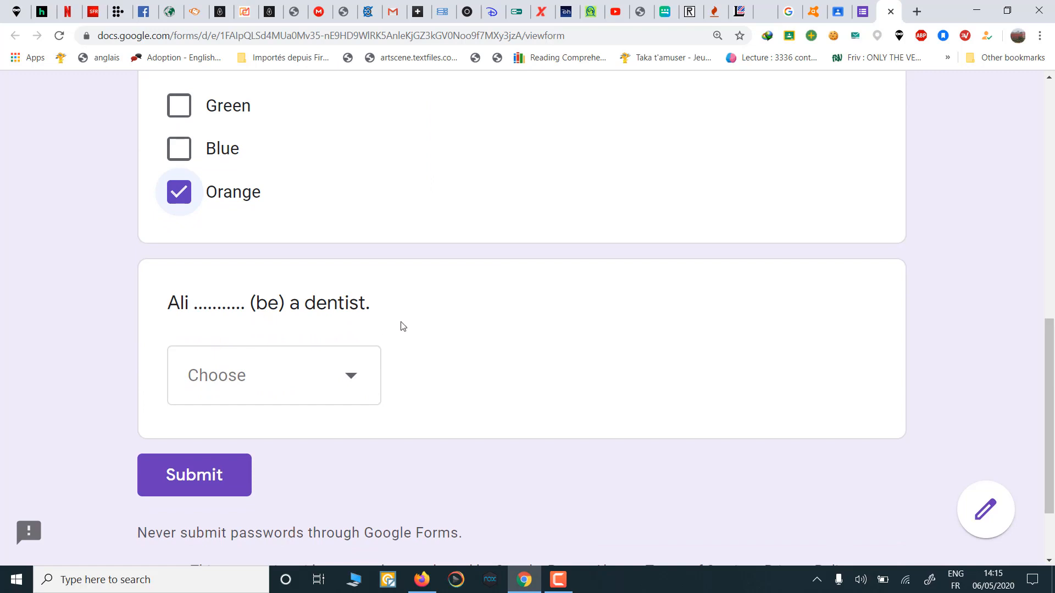
{"action": "left_click", "coordinate": [351, 379]}
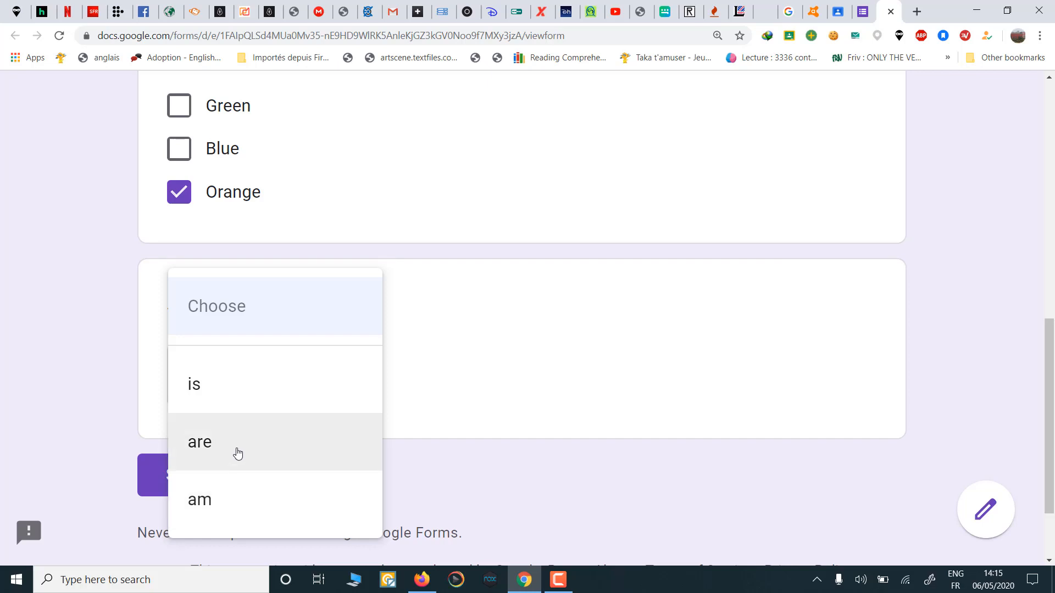
{"action": "left_click", "coordinate": [267, 387]}
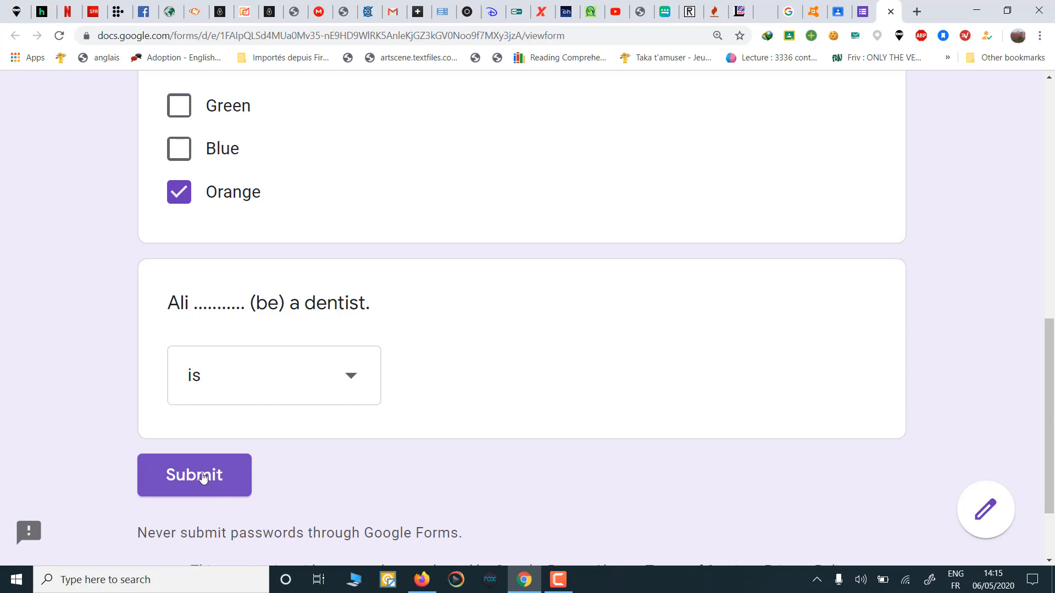
{"action": "left_click", "coordinate": [204, 477]}
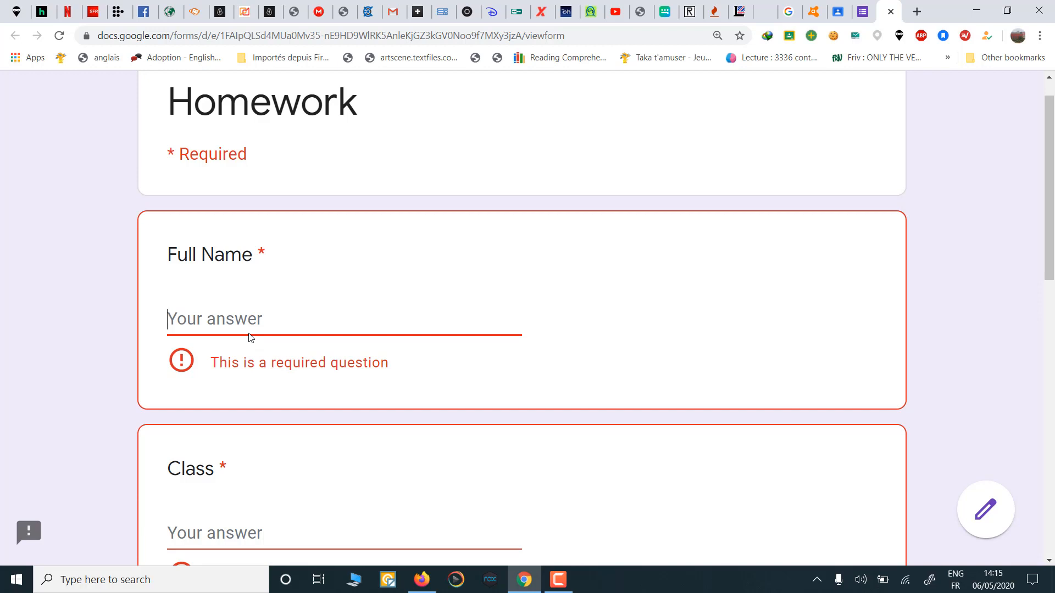
Step: Fill in the respondent's full name and class 1 BAc, then submit the Homework form
{"action": "scroll", "coordinate": [251, 338], "scroll_direction": "down", "scroll_amount": 1}
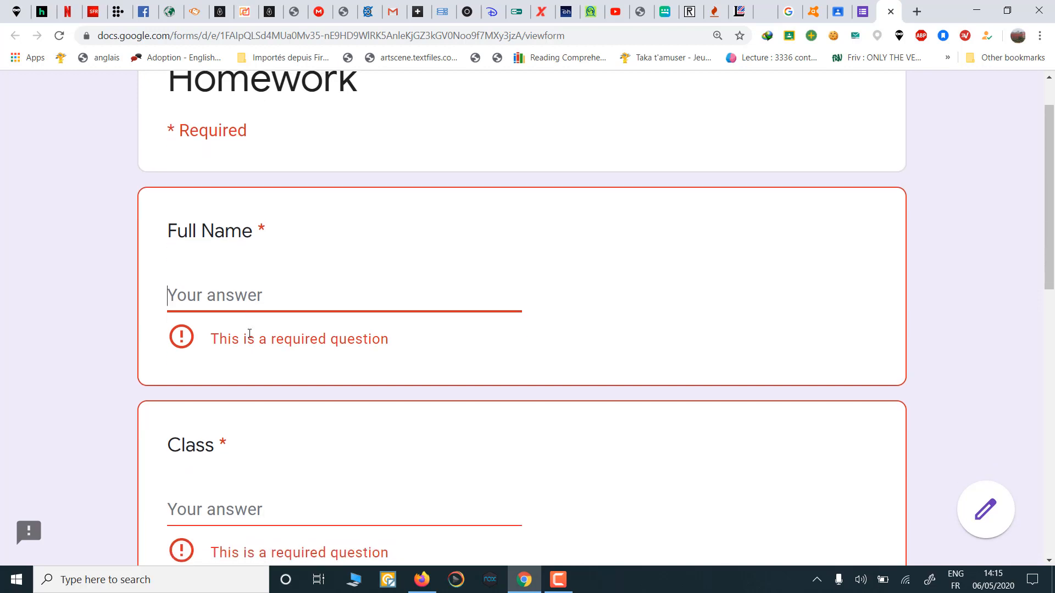
{"action": "type", "text": "A"}
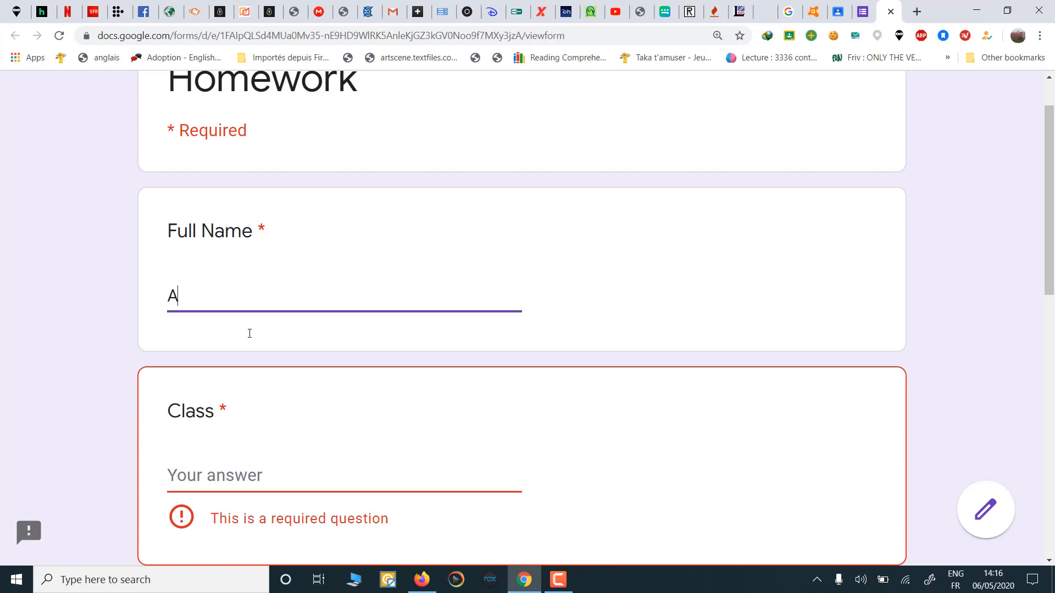
{"action": "type", "text": "Li"}
{"action": "left_click", "coordinate": [244, 476]}
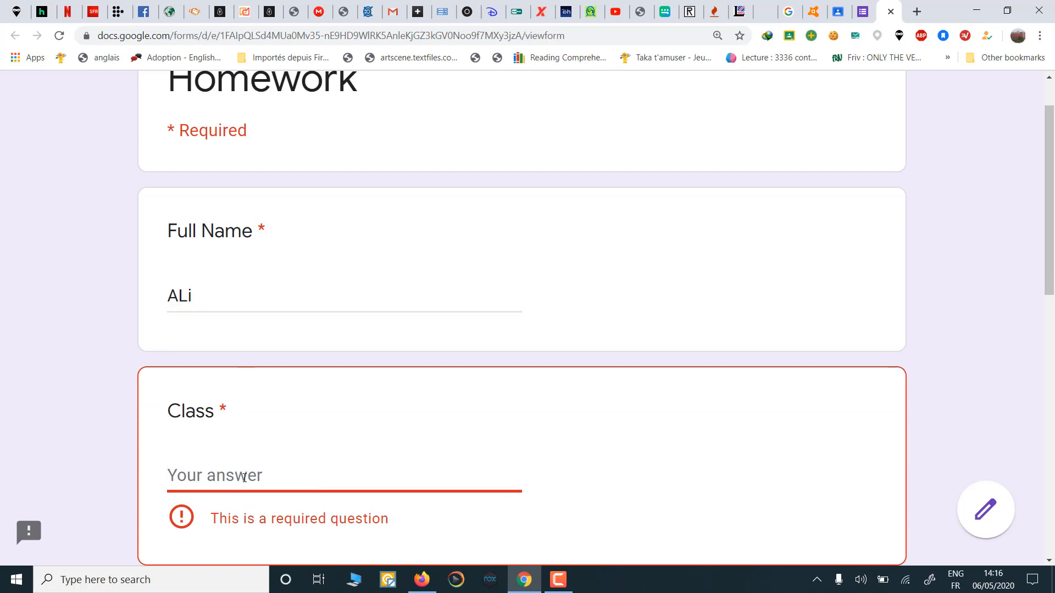
{"action": "type", "text": "1 BAc"}
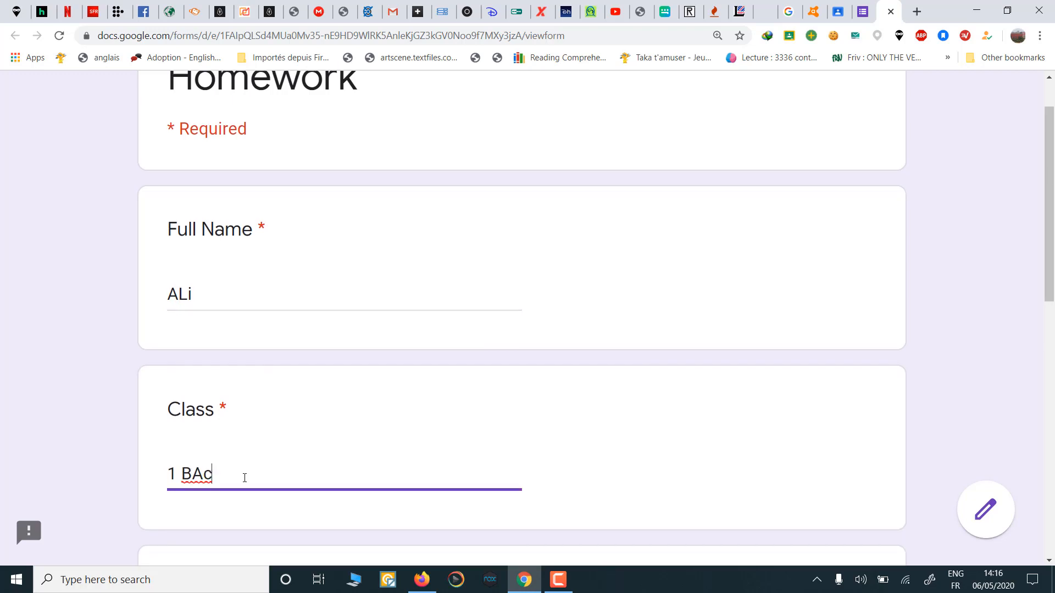
{"action": "scroll", "coordinate": [245, 477], "scroll_direction": "down", "scroll_amount": 10}
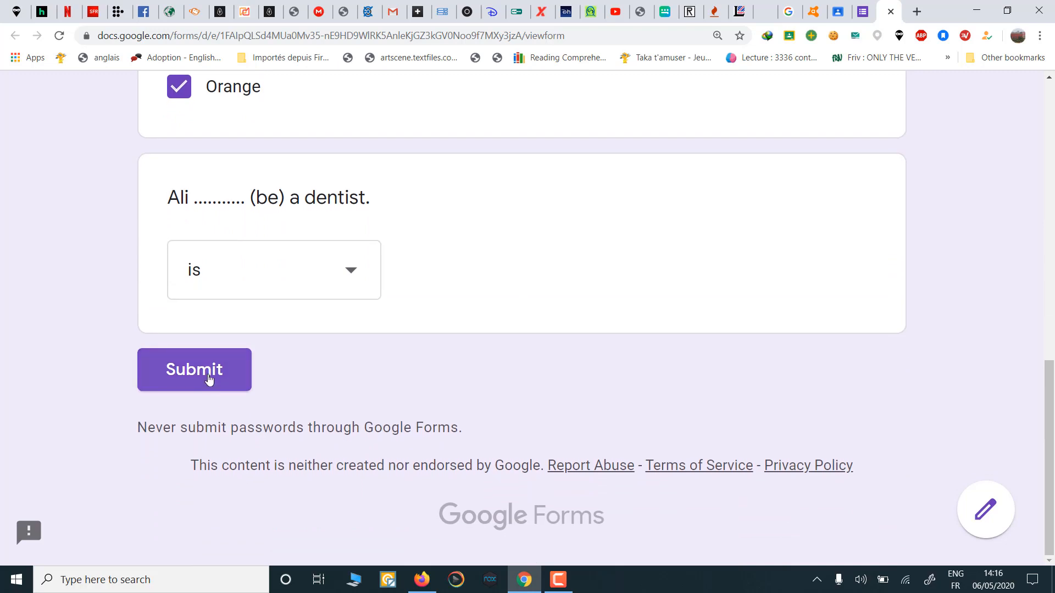
{"action": "left_click", "coordinate": [208, 376]}
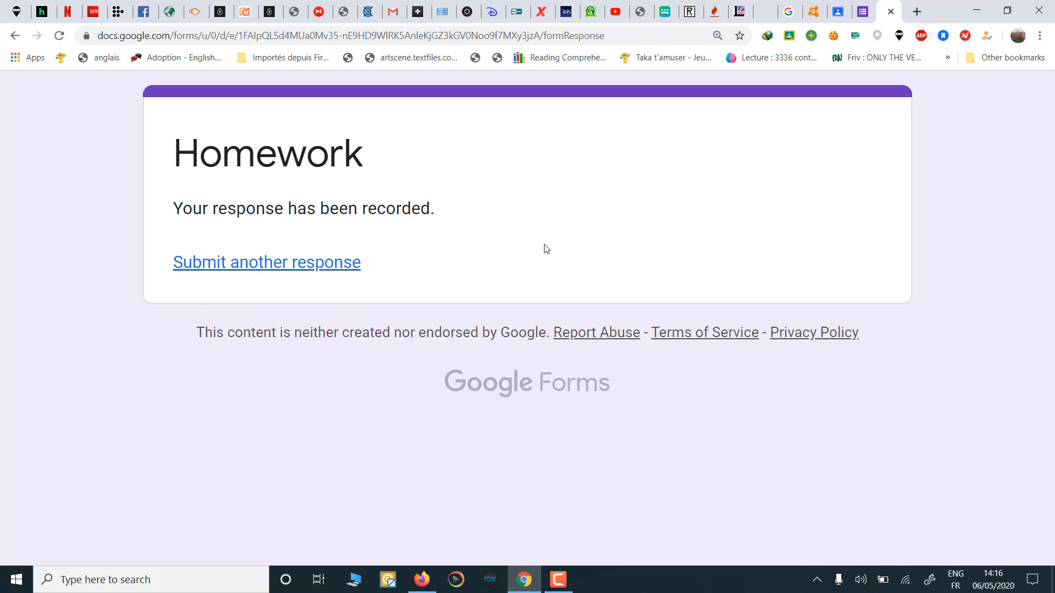
Step: Return to the Untitled form editor and open its Responses view
{"action": "left_click", "coordinate": [866, 19]}
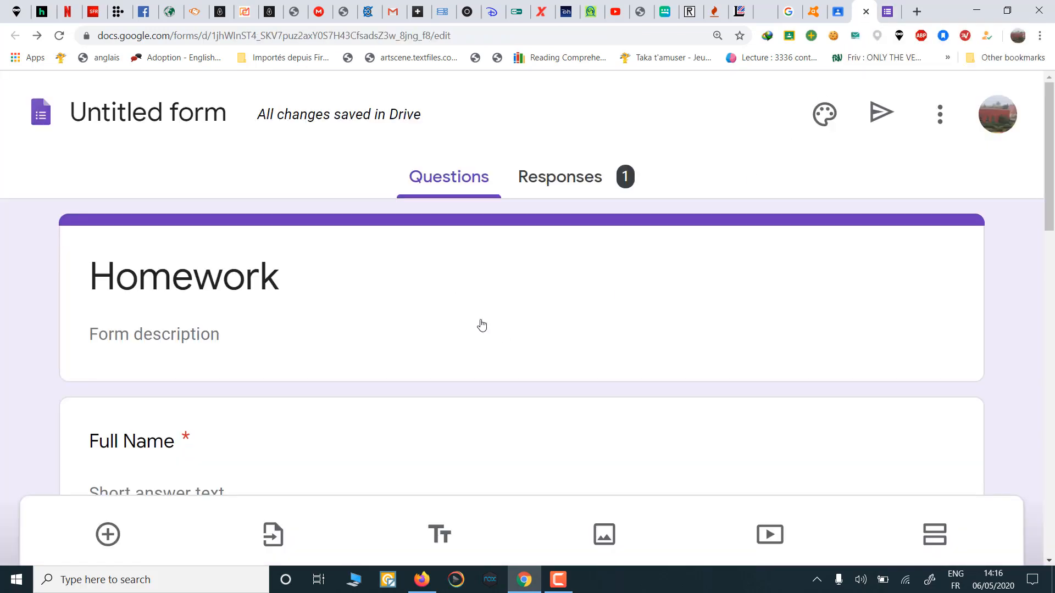
{"action": "scroll", "coordinate": [481, 324], "scroll_direction": "down", "scroll_amount": 1}
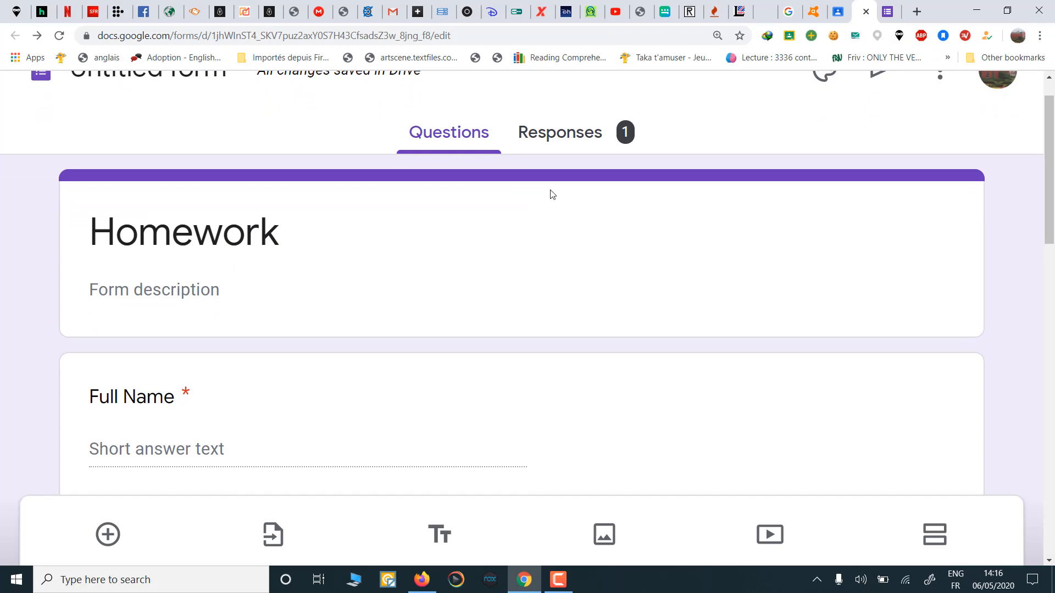
{"action": "left_click", "coordinate": [570, 135]}
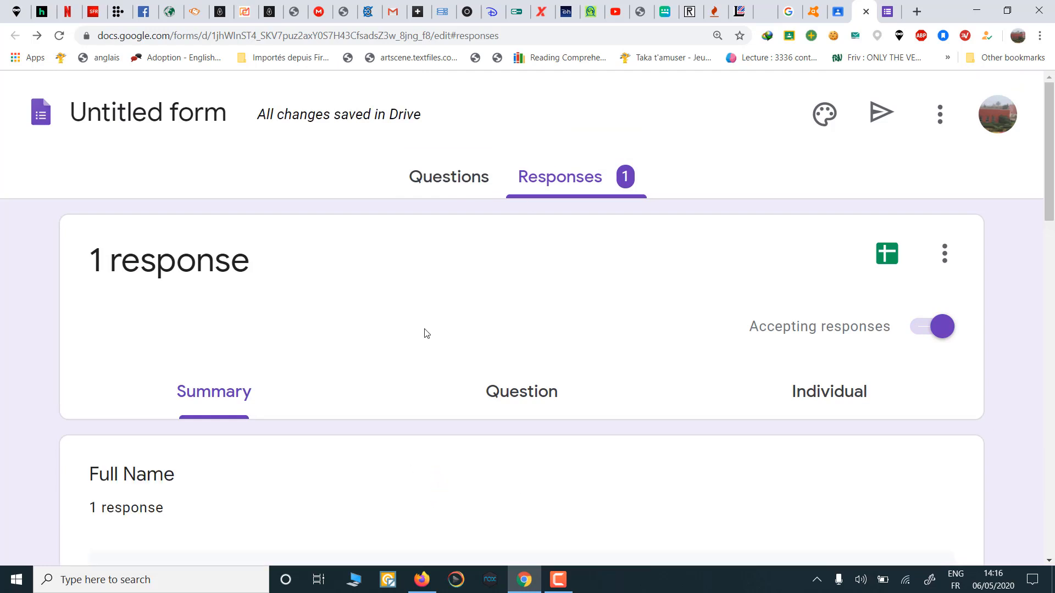
Step: Review the one-response summary: class 1 BAc, Orange 100%, and 'is' 100%
{"action": "scroll", "coordinate": [427, 333], "scroll_direction": "down", "scroll_amount": 2}
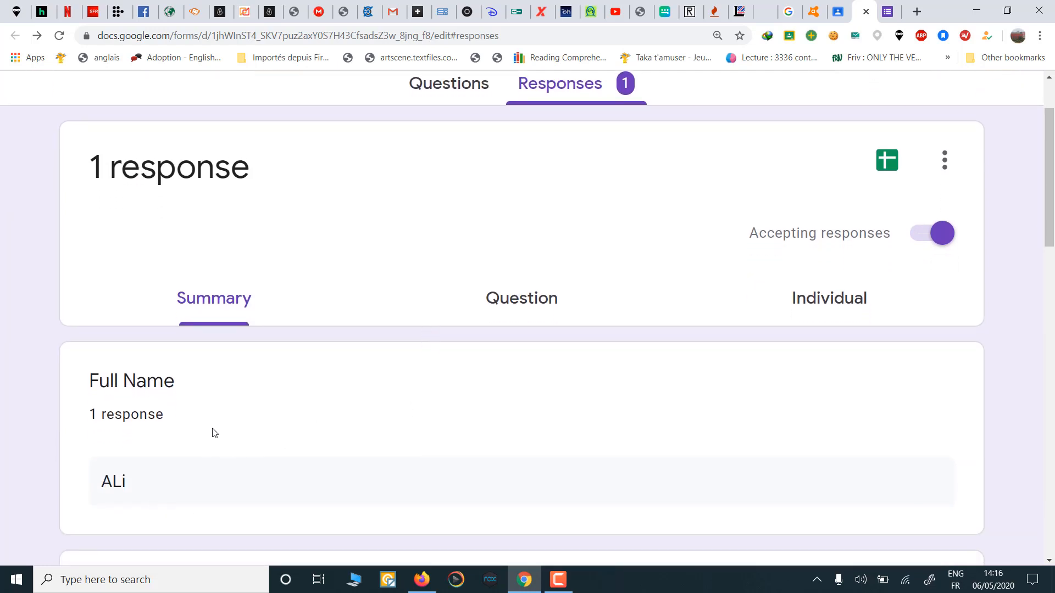
{"action": "scroll", "coordinate": [214, 433], "scroll_direction": "down", "scroll_amount": 2}
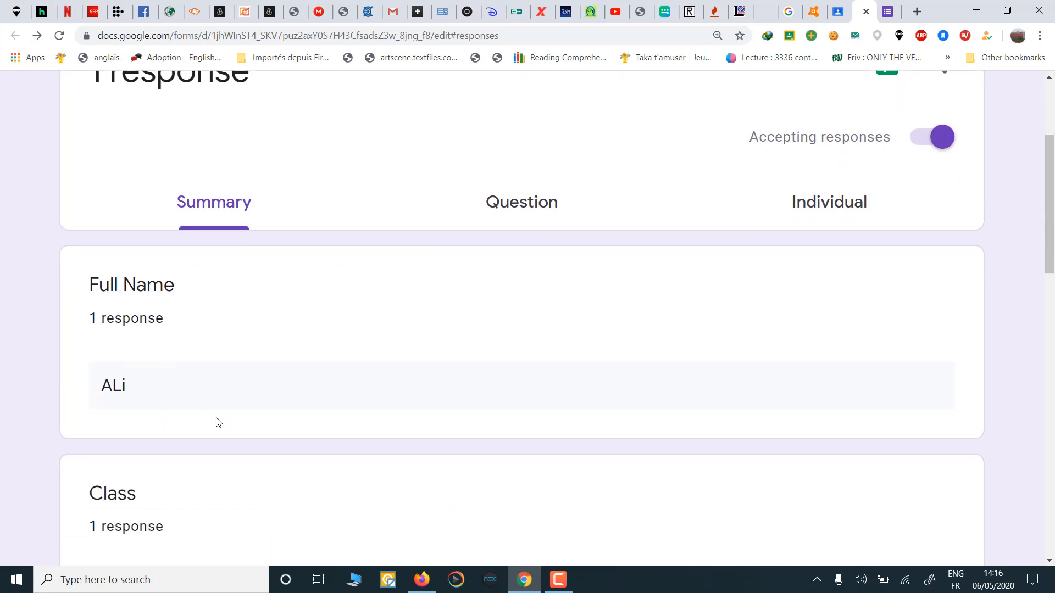
{"action": "scroll", "coordinate": [217, 422], "scroll_direction": "down", "scroll_amount": 3}
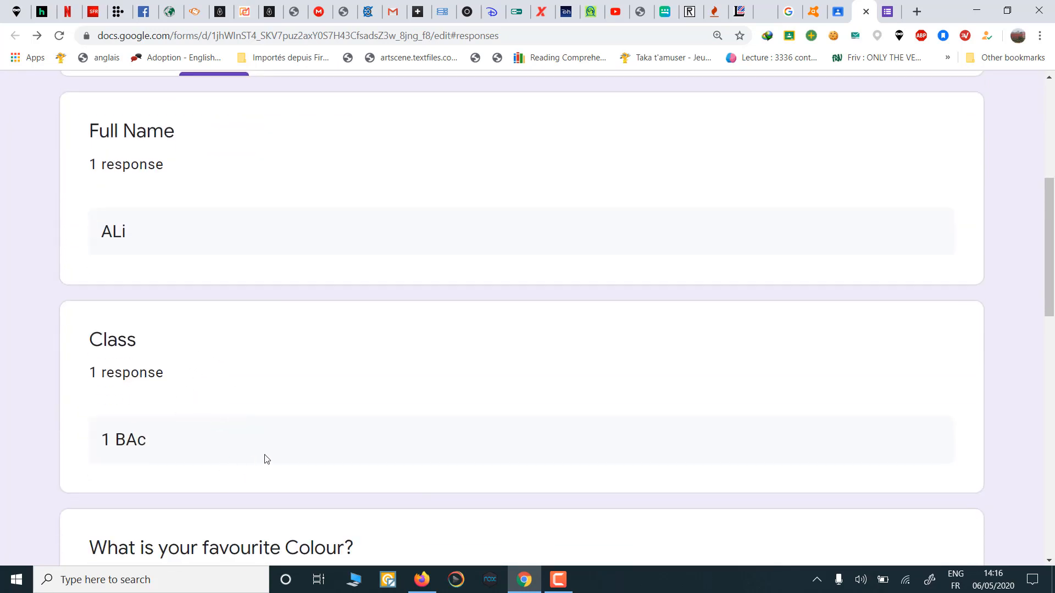
{"action": "scroll", "coordinate": [266, 459], "scroll_direction": "down", "scroll_amount": 5}
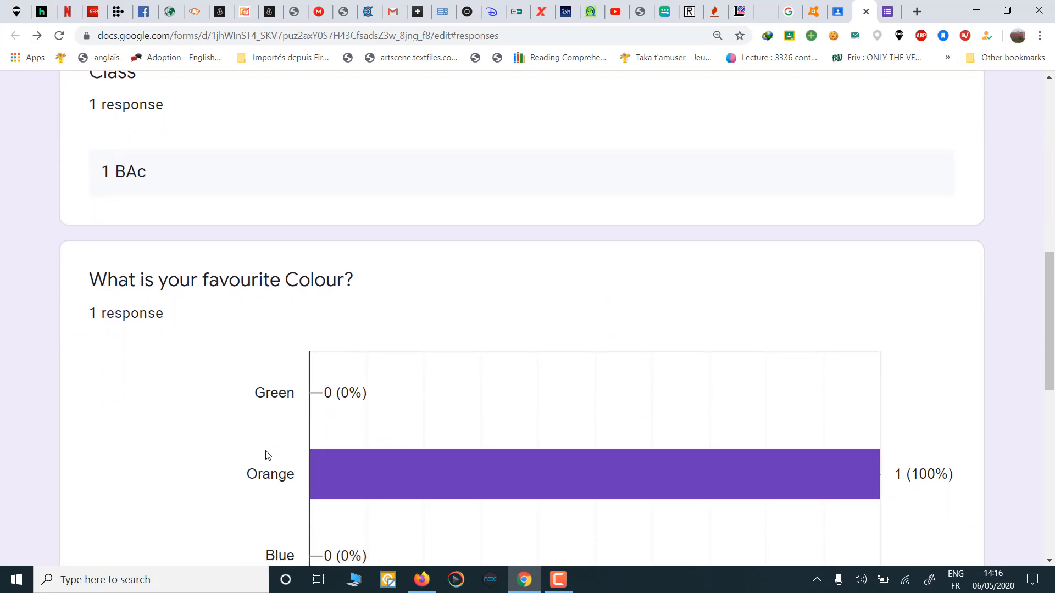
{"action": "scroll", "coordinate": [401, 377], "scroll_direction": "down", "scroll_amount": 2}
{"action": "mouse_move", "coordinate": [445, 316]}
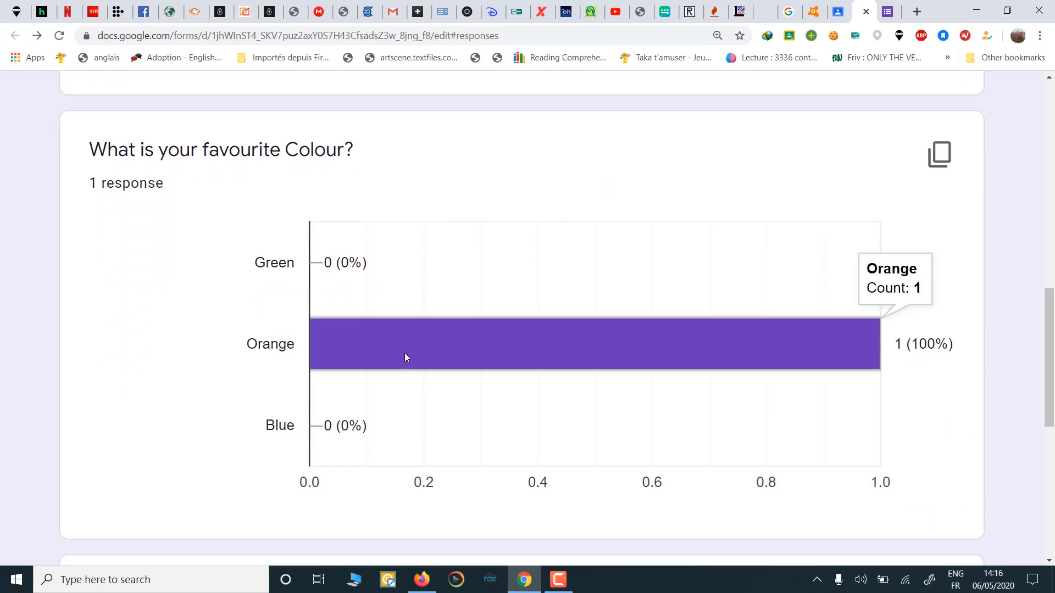
{"action": "scroll", "coordinate": [405, 357], "scroll_direction": "down", "scroll_amount": 8}
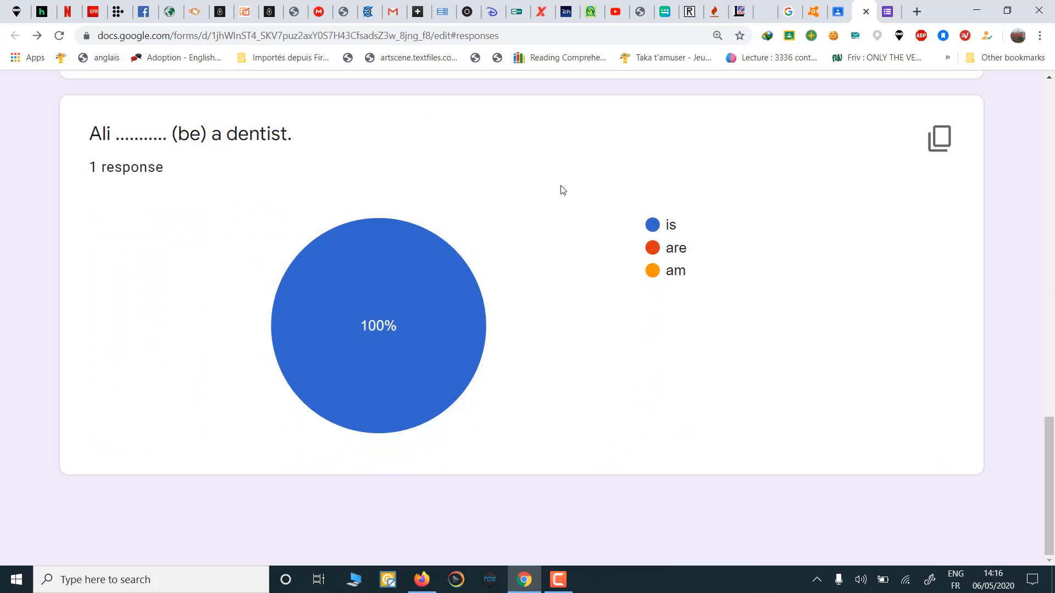
{"action": "scroll", "coordinate": [563, 189], "scroll_direction": "up", "scroll_amount": 18}
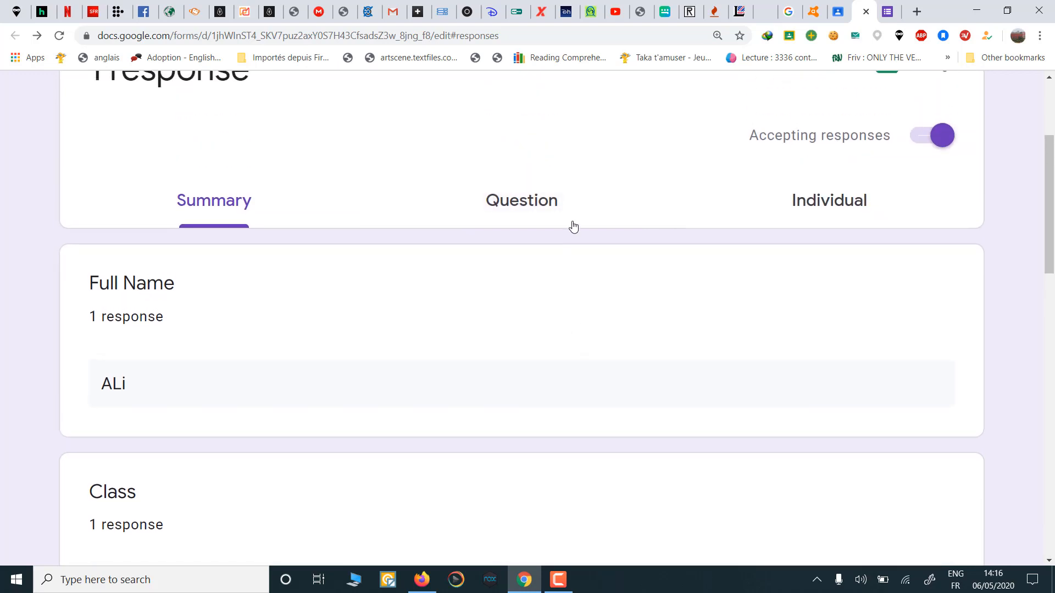
{"action": "left_click", "coordinate": [572, 225]}
{"action": "scroll", "coordinate": [564, 323], "scroll_direction": "down", "scroll_amount": 2}
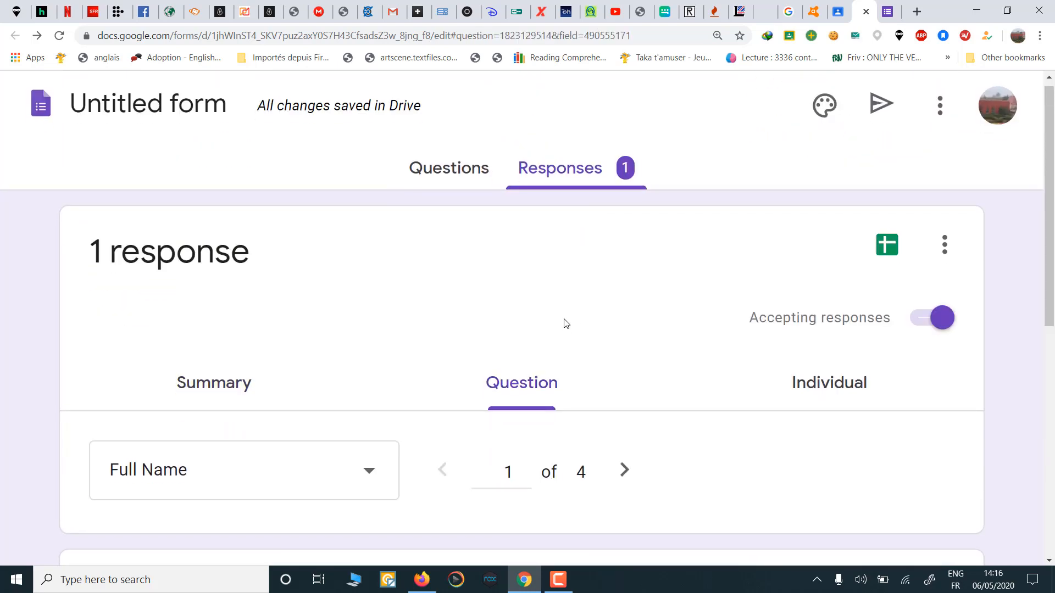
{"action": "scroll", "coordinate": [566, 323], "scroll_direction": "down", "scroll_amount": 8}
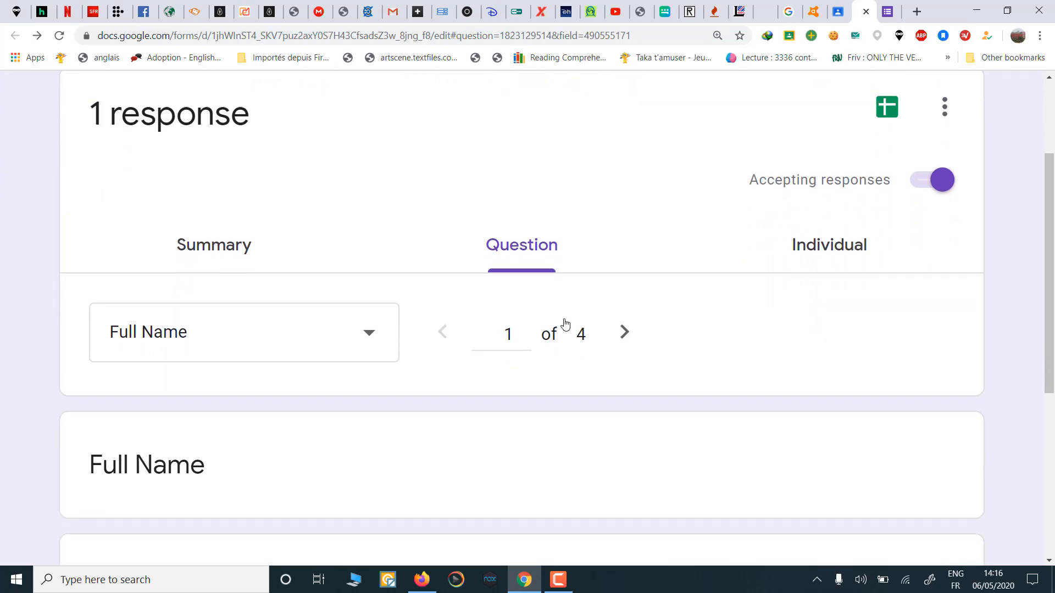
{"action": "scroll", "coordinate": [565, 323], "scroll_direction": "up", "scroll_amount": 10}
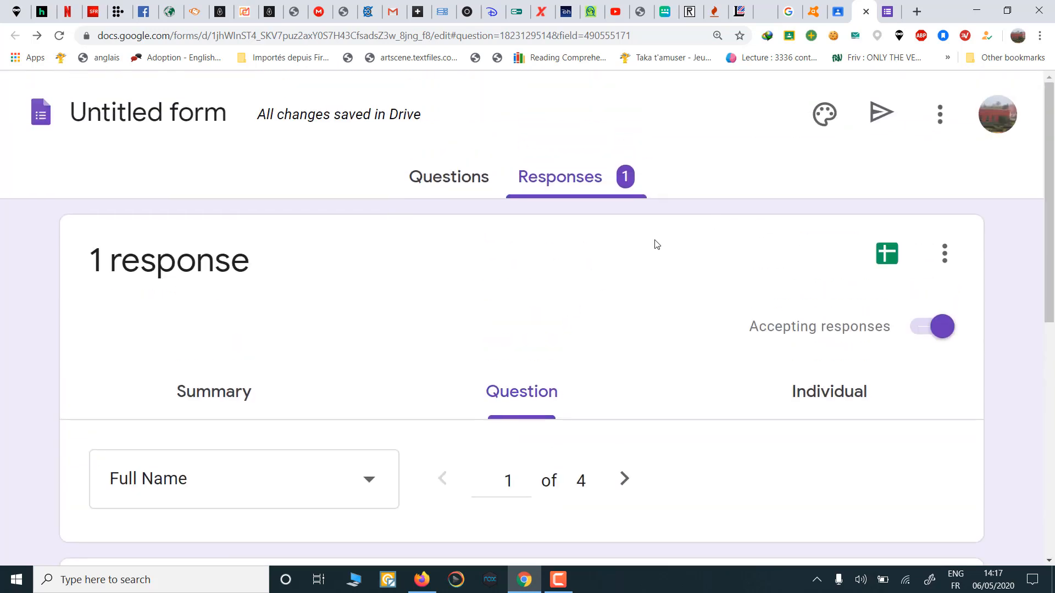
{"action": "left_click", "coordinate": [804, 401]}
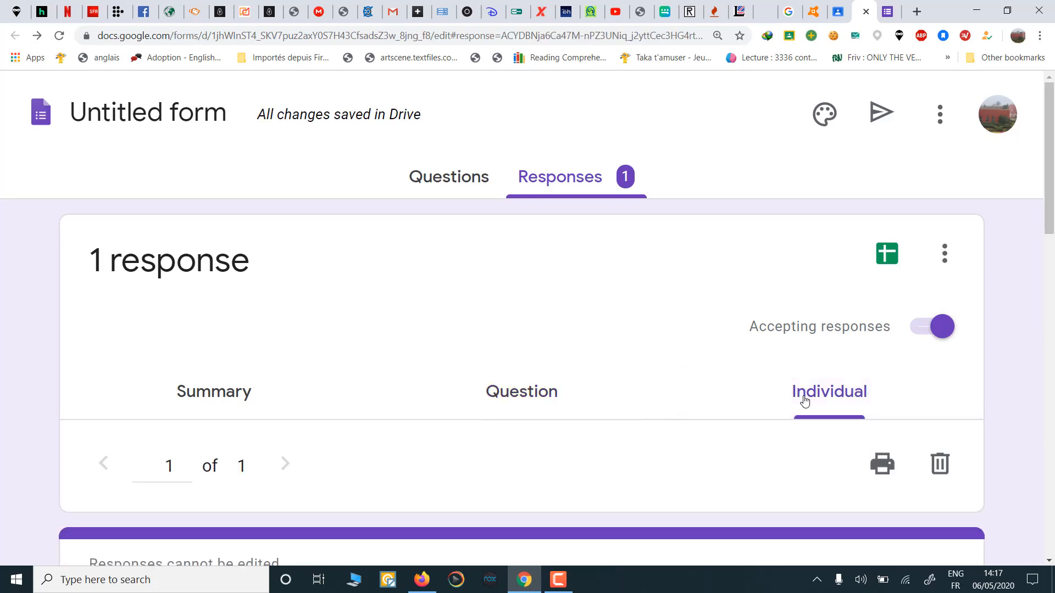
{"action": "scroll", "coordinate": [804, 400], "scroll_direction": "down", "scroll_amount": 6}
{"action": "scroll", "coordinate": [438, 285], "scroll_direction": "down", "scroll_amount": 3}
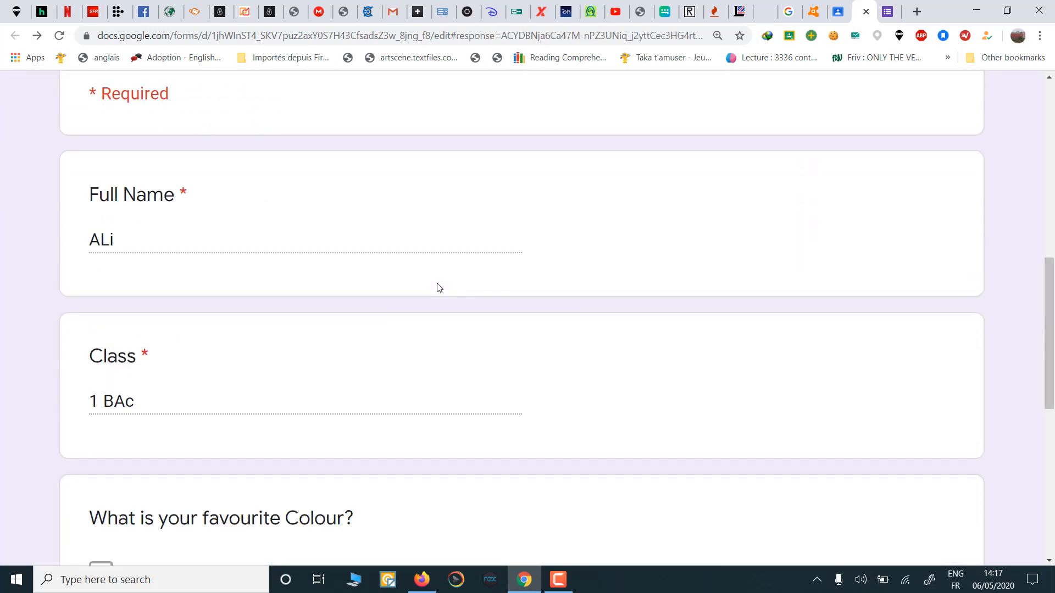
{"action": "scroll", "coordinate": [439, 287], "scroll_direction": "down", "scroll_amount": 10}
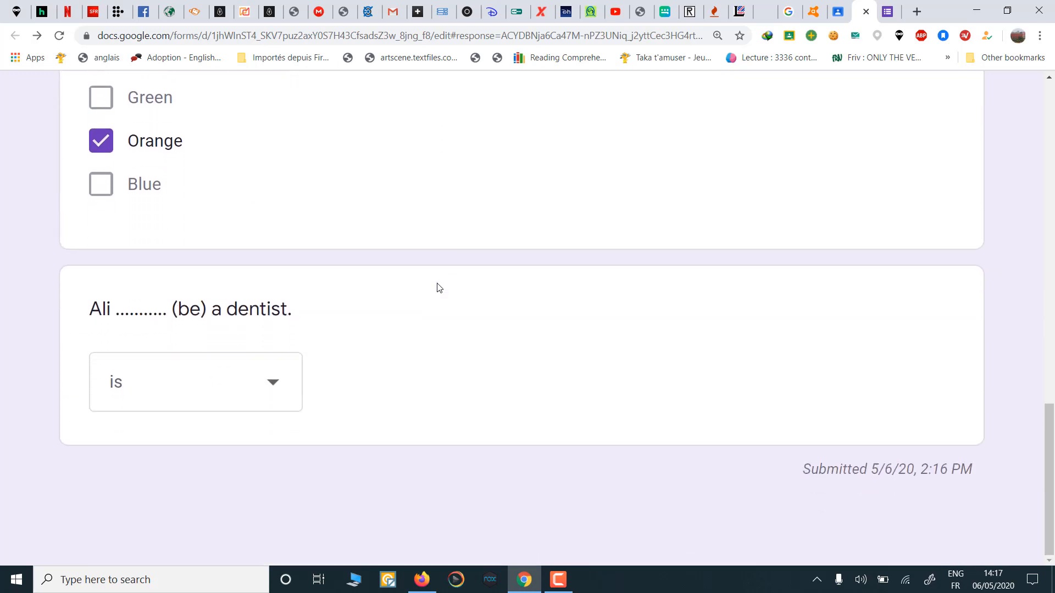
{"action": "scroll", "coordinate": [439, 287], "scroll_direction": "up", "scroll_amount": 13}
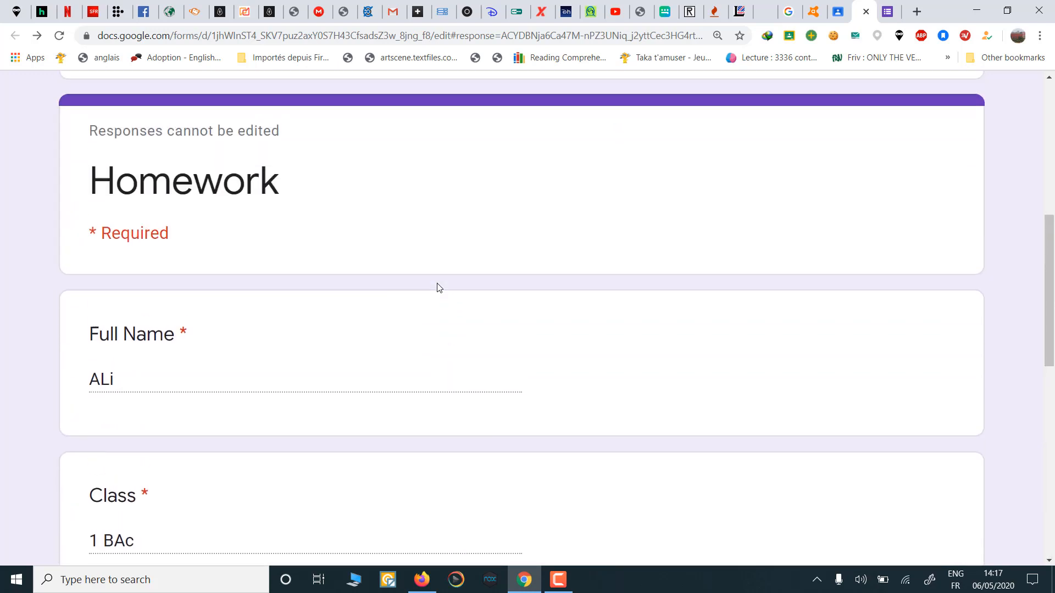
{"action": "scroll", "coordinate": [439, 287], "scroll_direction": "down", "scroll_amount": 10}
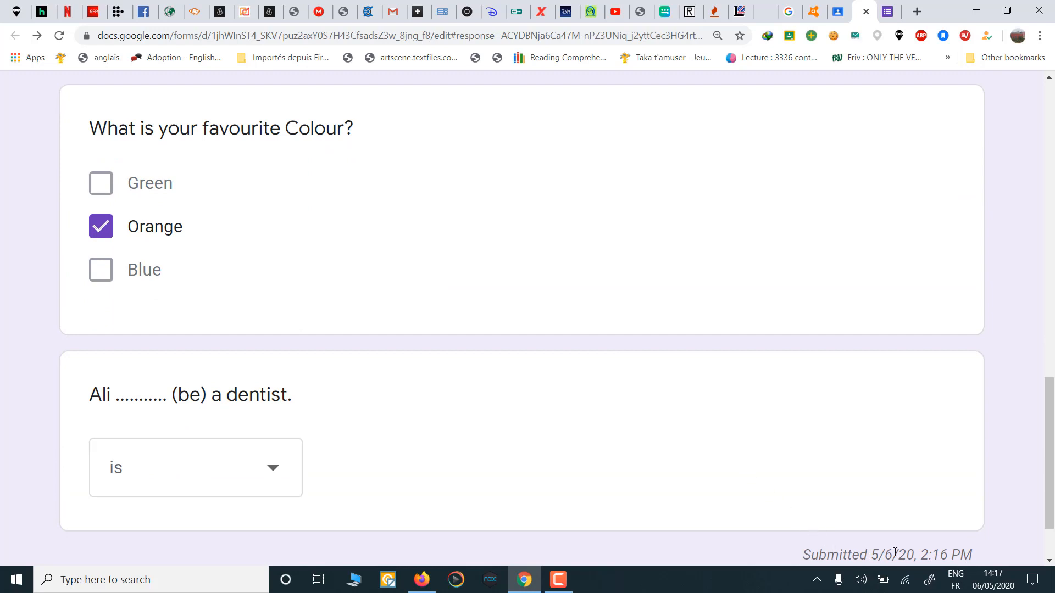
{"action": "left_click_drag", "start_coordinate": [867, 555], "coordinate": [978, 523]}
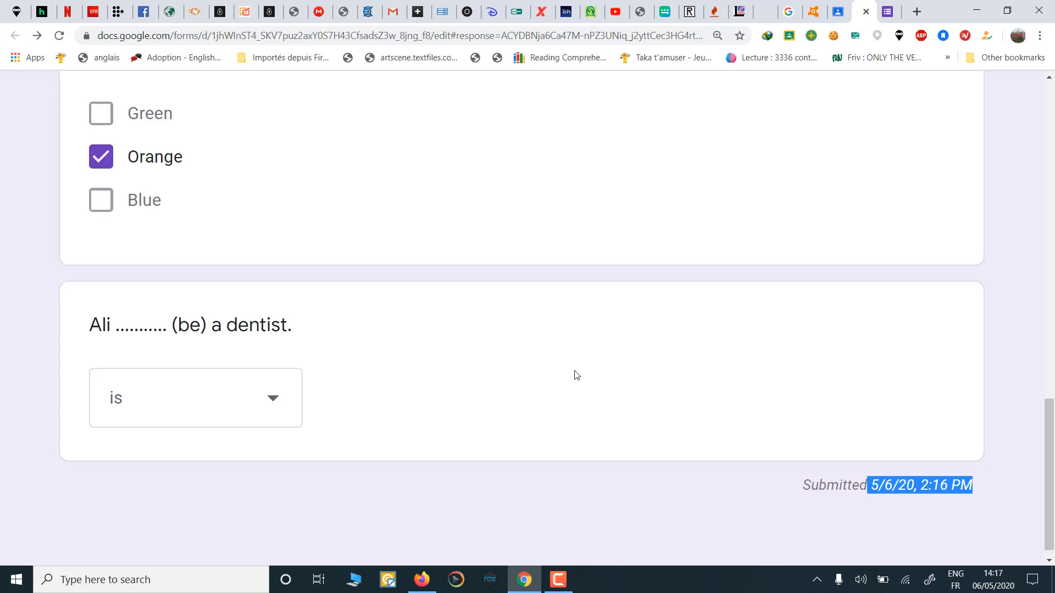
{"action": "scroll", "coordinate": [577, 375], "scroll_direction": "up", "scroll_amount": 15}
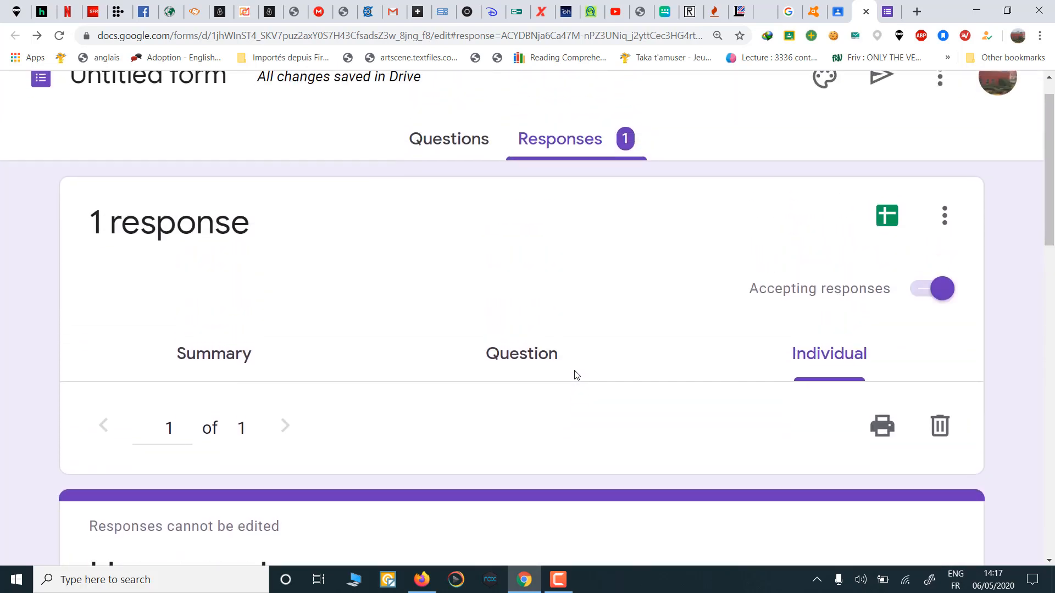
{"action": "scroll", "coordinate": [576, 375], "scroll_direction": "up", "scroll_amount": 1}
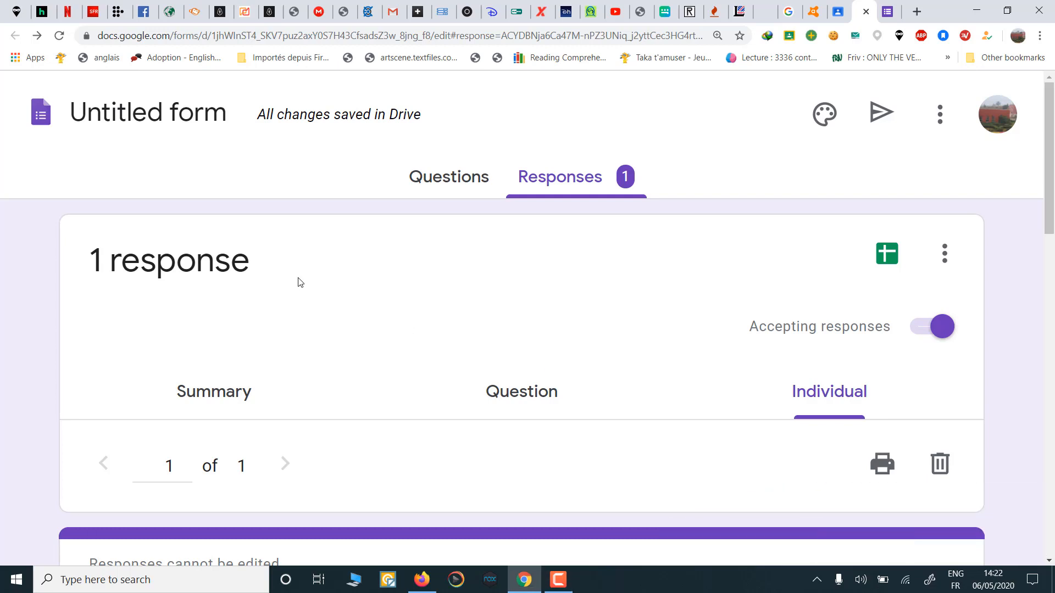
{"action": "scroll", "coordinate": [300, 282], "scroll_direction": "down", "scroll_amount": 4}
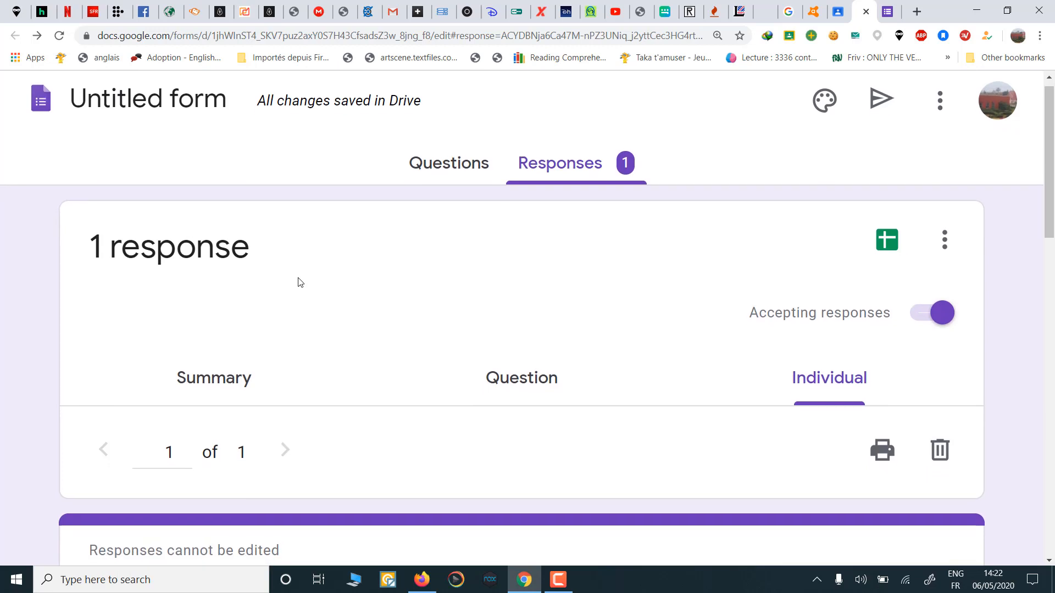
{"action": "scroll", "coordinate": [299, 282], "scroll_direction": "down", "scroll_amount": 3}
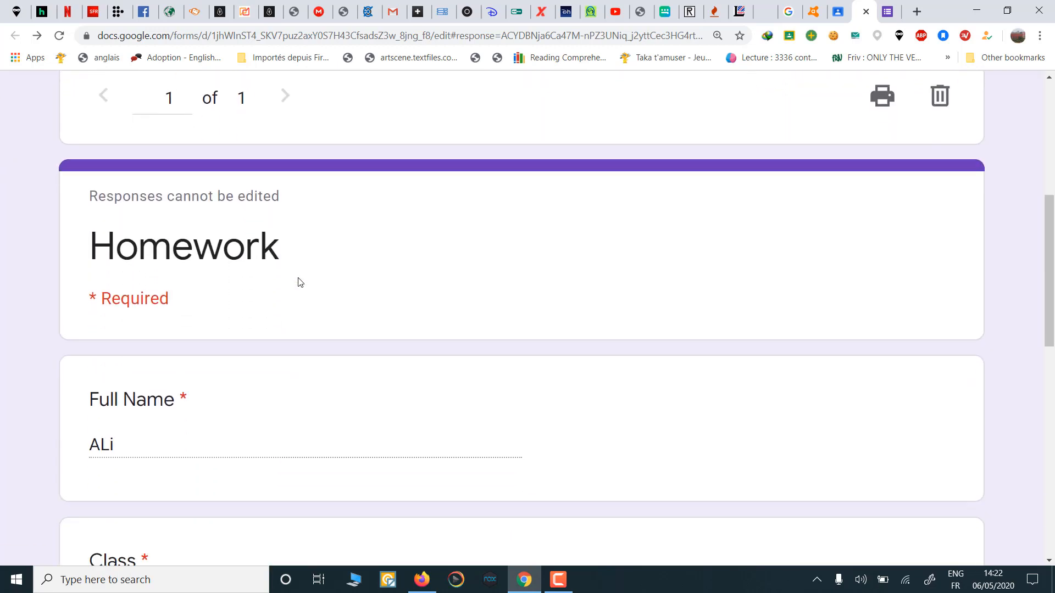
{"action": "scroll", "coordinate": [354, 398], "scroll_direction": "down", "scroll_amount": 6}
{"action": "scroll", "coordinate": [354, 399], "scroll_direction": "down", "scroll_amount": 5}
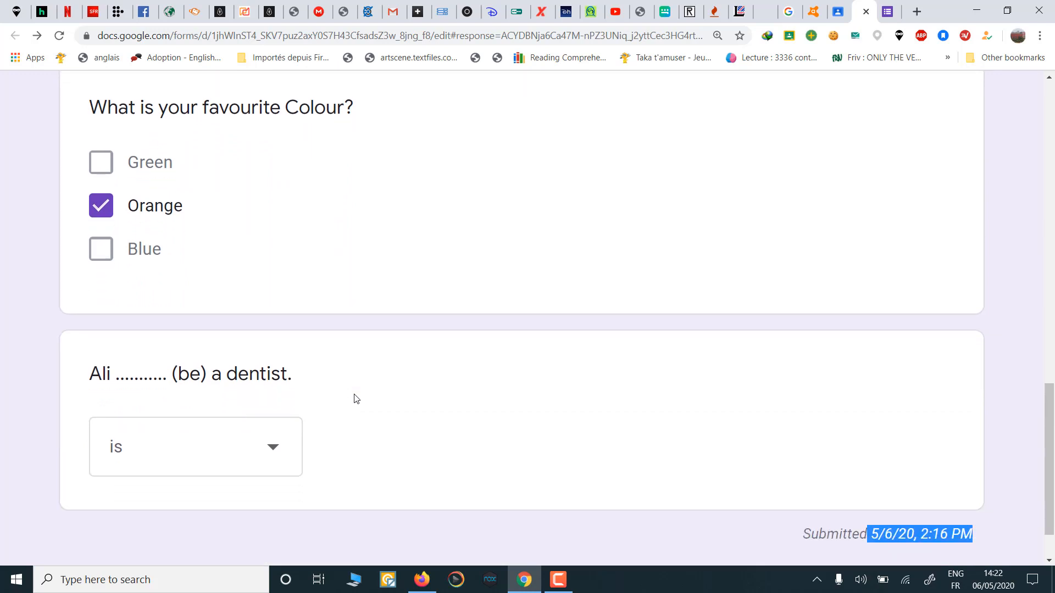
{"action": "scroll", "coordinate": [499, 296], "scroll_direction": "up", "scroll_amount": 12}
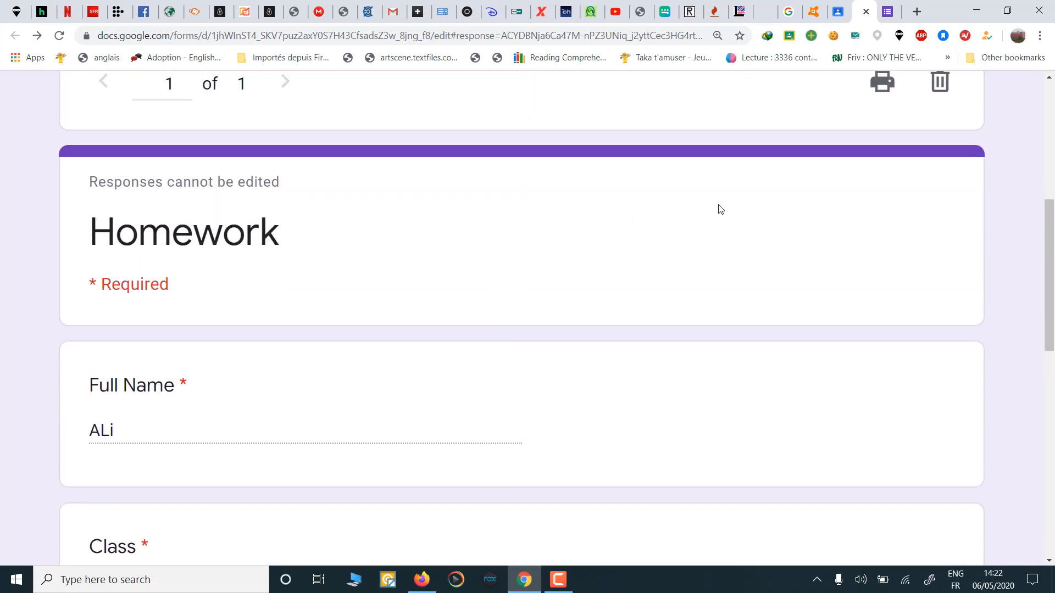
{"action": "scroll", "coordinate": [712, 530], "scroll_direction": "up", "scroll_amount": 6}
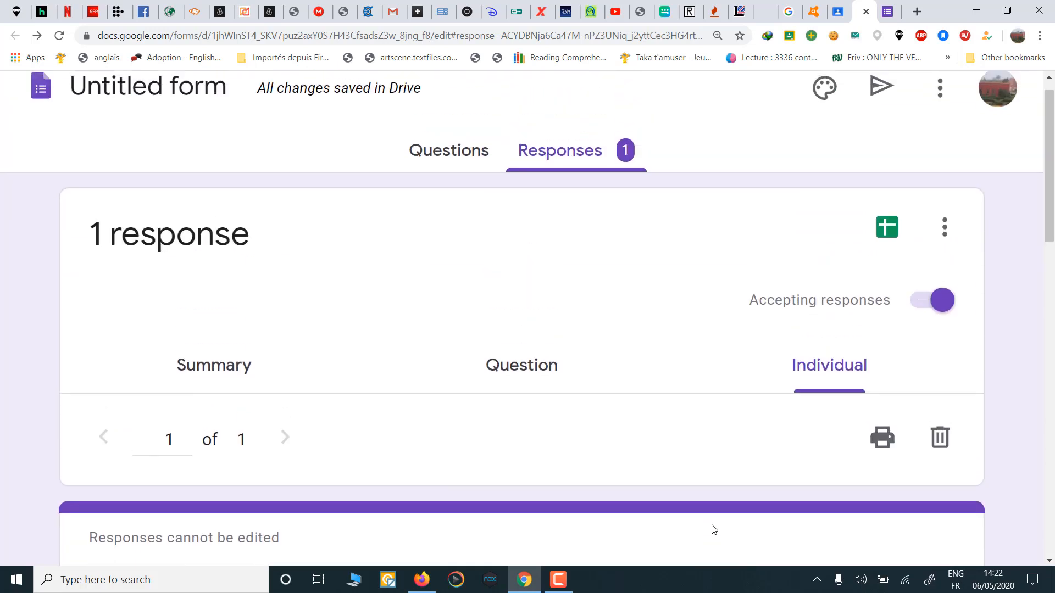
{"action": "scroll", "coordinate": [709, 516], "scroll_direction": "up", "scroll_amount": 1}
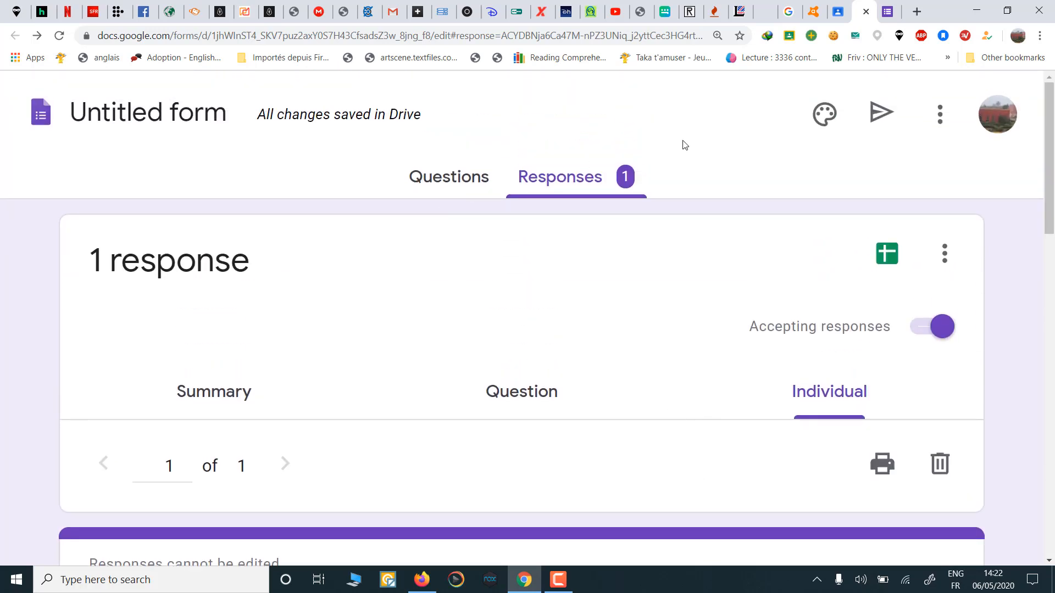
Step: Turn on 'Make this a quiz' in the form's Quizzes settings
{"action": "left_click", "coordinate": [941, 116]}
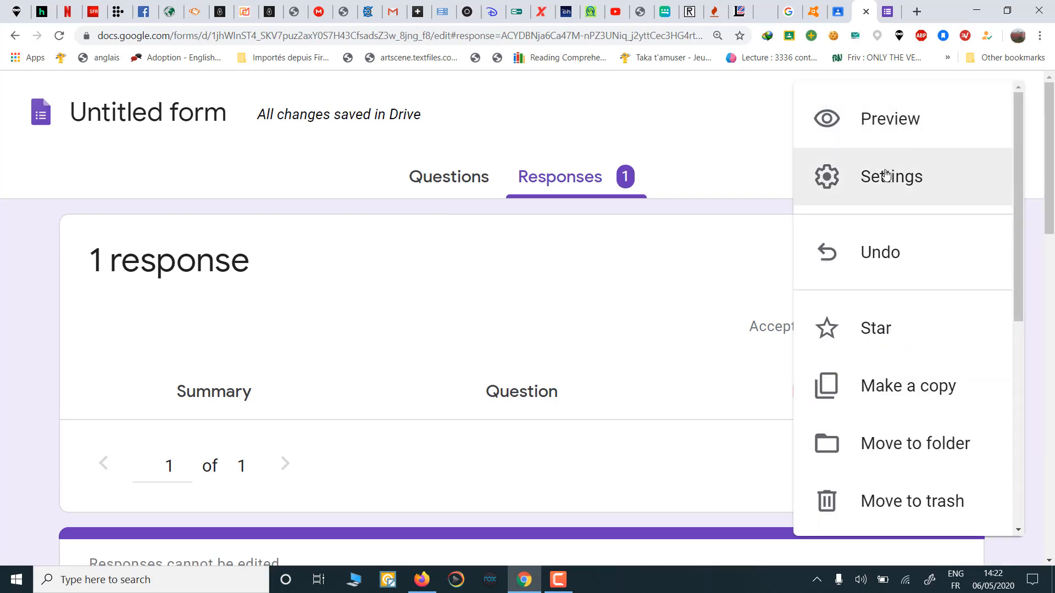
{"action": "left_click", "coordinate": [886, 174]}
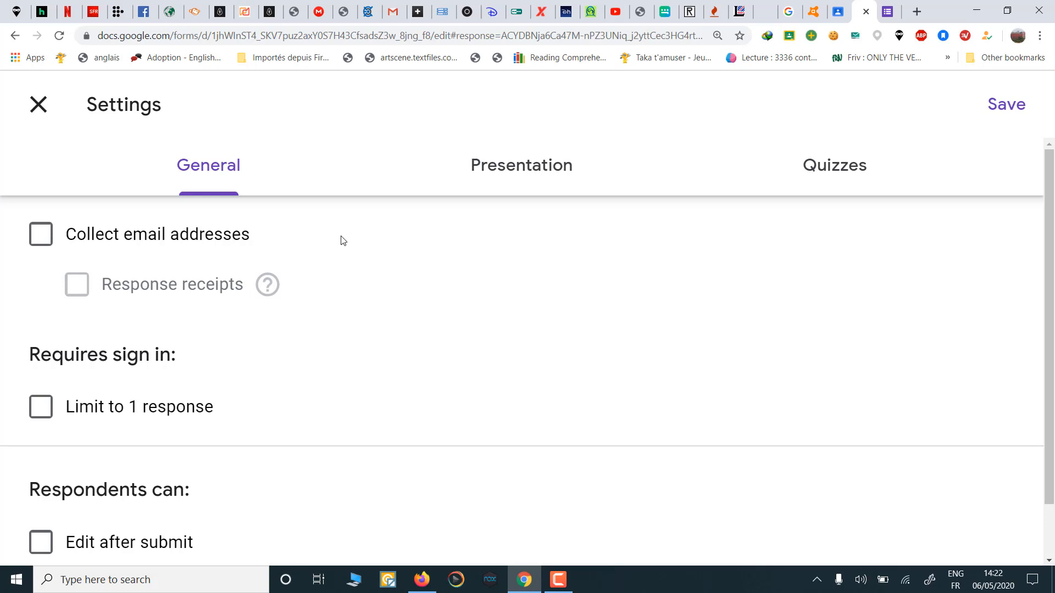
{"action": "left_click", "coordinate": [840, 172]}
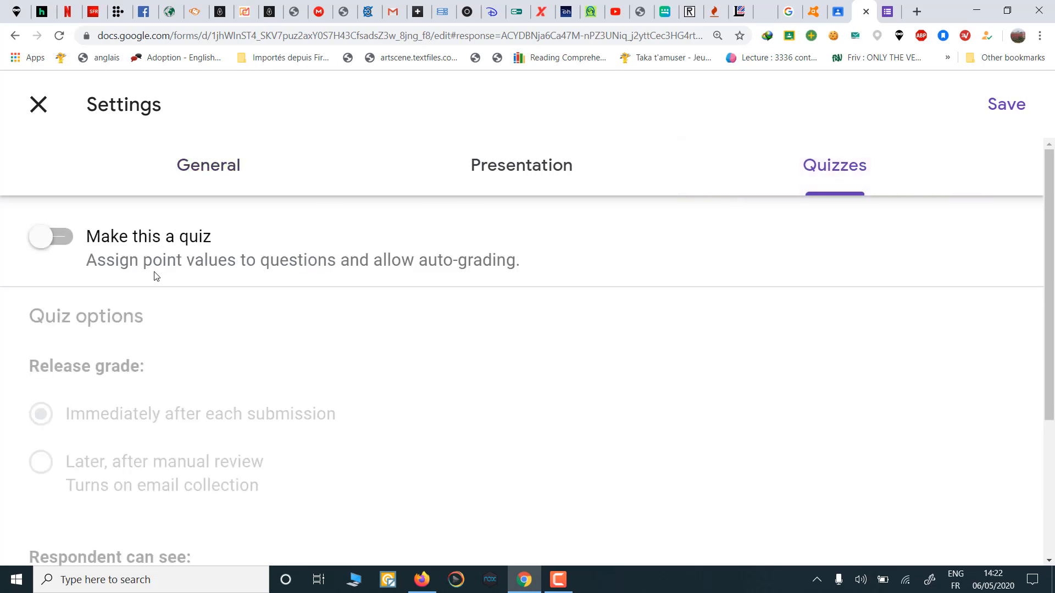
{"action": "left_click", "coordinate": [60, 241]}
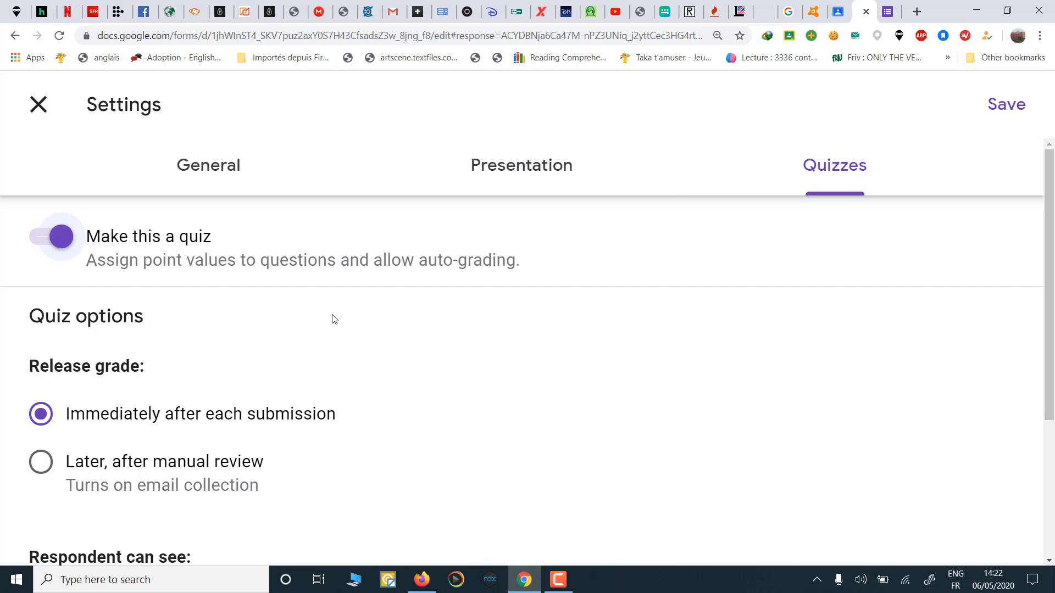
Step: Review the quiz options: grades released immediately, missed questions, correct answers and points shown
{"action": "scroll", "coordinate": [334, 320], "scroll_direction": "down", "scroll_amount": 2}
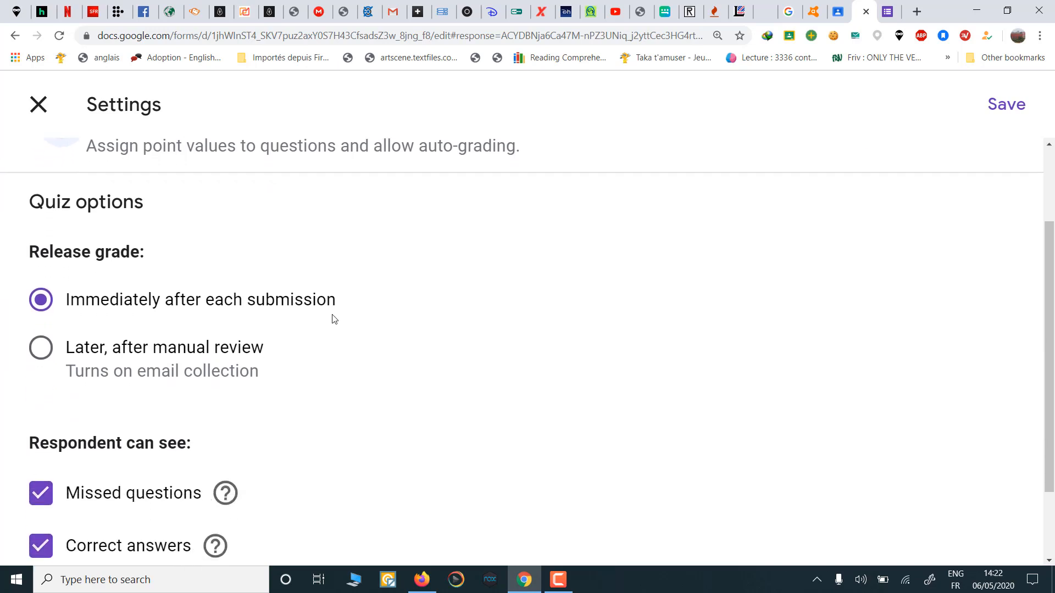
{"action": "scroll", "coordinate": [334, 319], "scroll_direction": "down", "scroll_amount": 1}
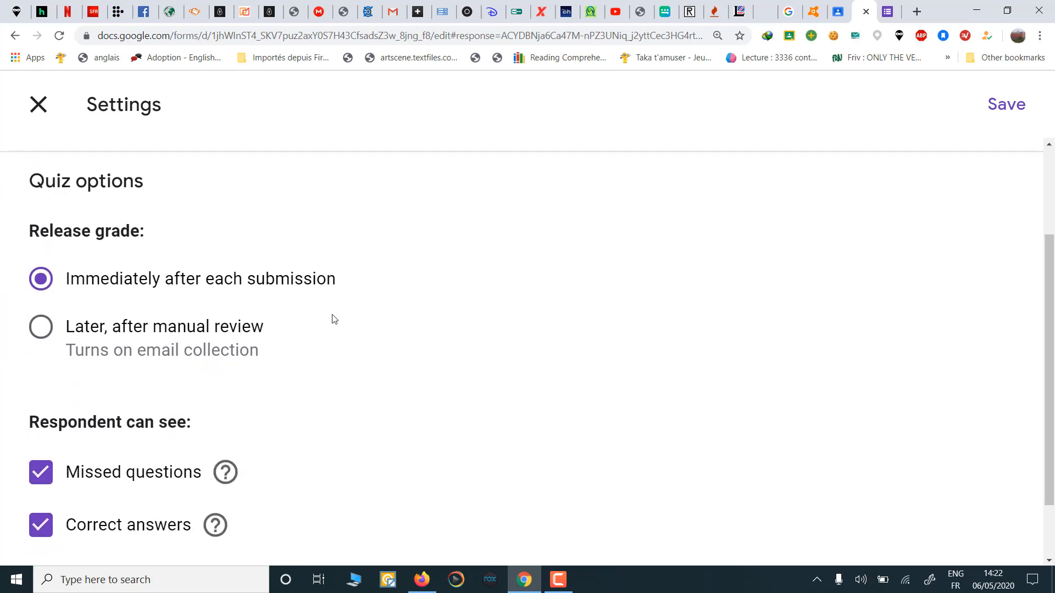
{"action": "scroll", "coordinate": [334, 320], "scroll_direction": "down", "scroll_amount": 1}
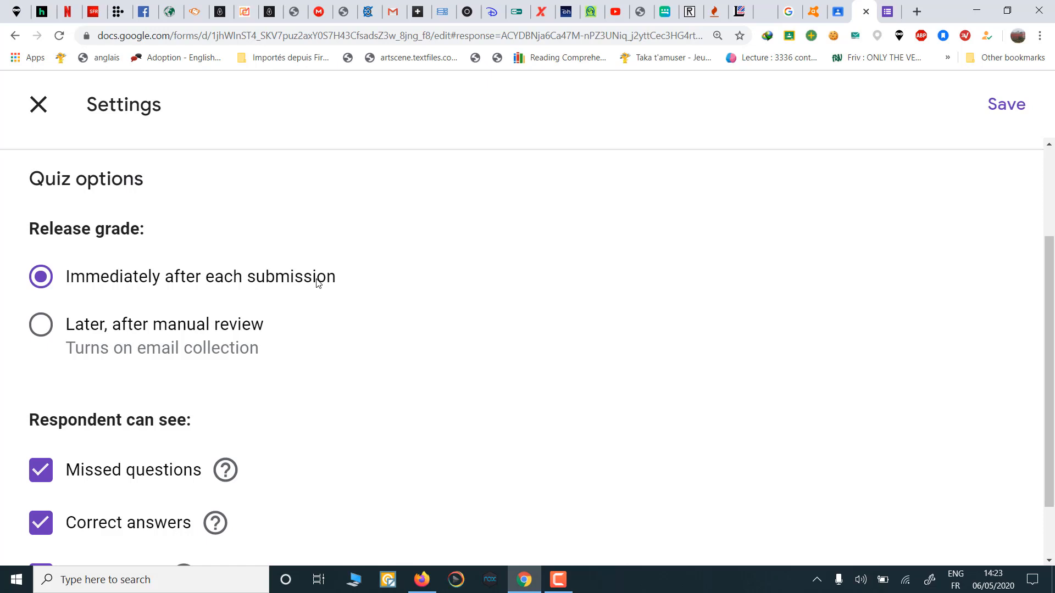
{"action": "scroll", "coordinate": [318, 283], "scroll_direction": "down", "scroll_amount": 2}
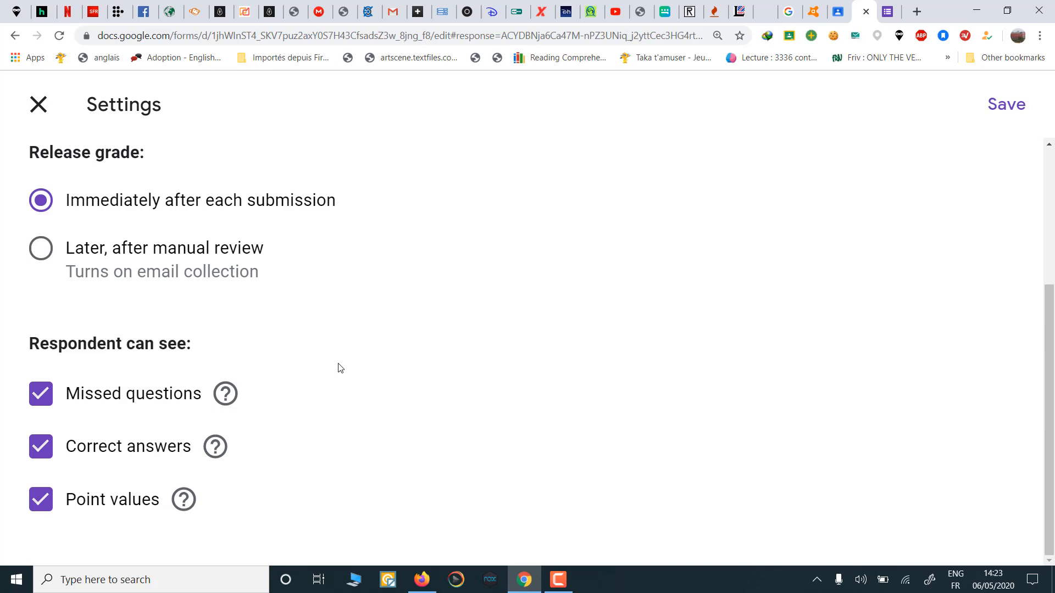
{"action": "scroll", "coordinate": [341, 368], "scroll_direction": "up", "scroll_amount": 4}
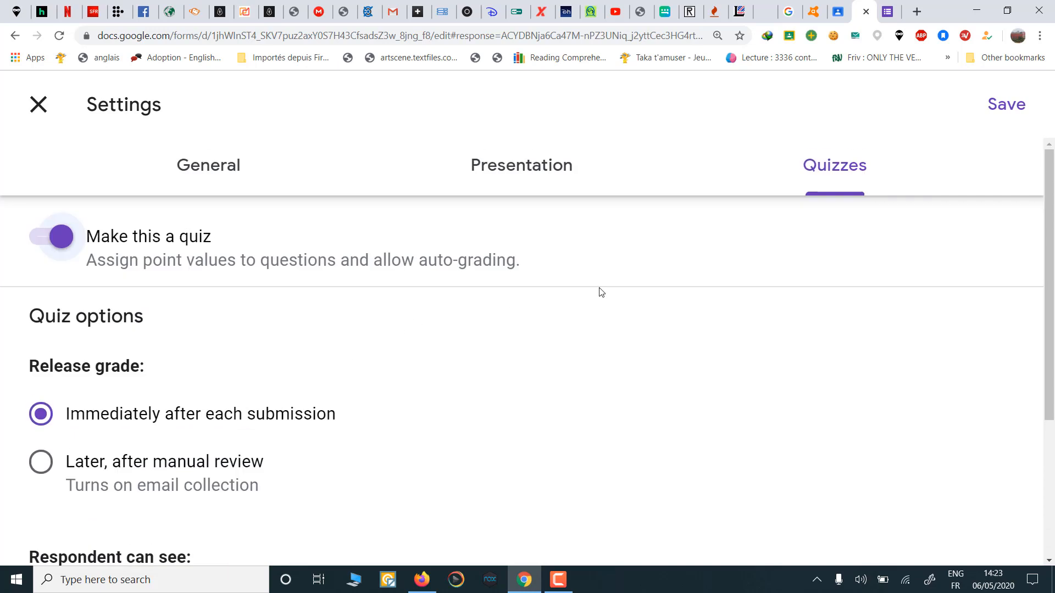
Step: Save the quiz settings and look over the form
{"action": "left_click", "coordinate": [1008, 108]}
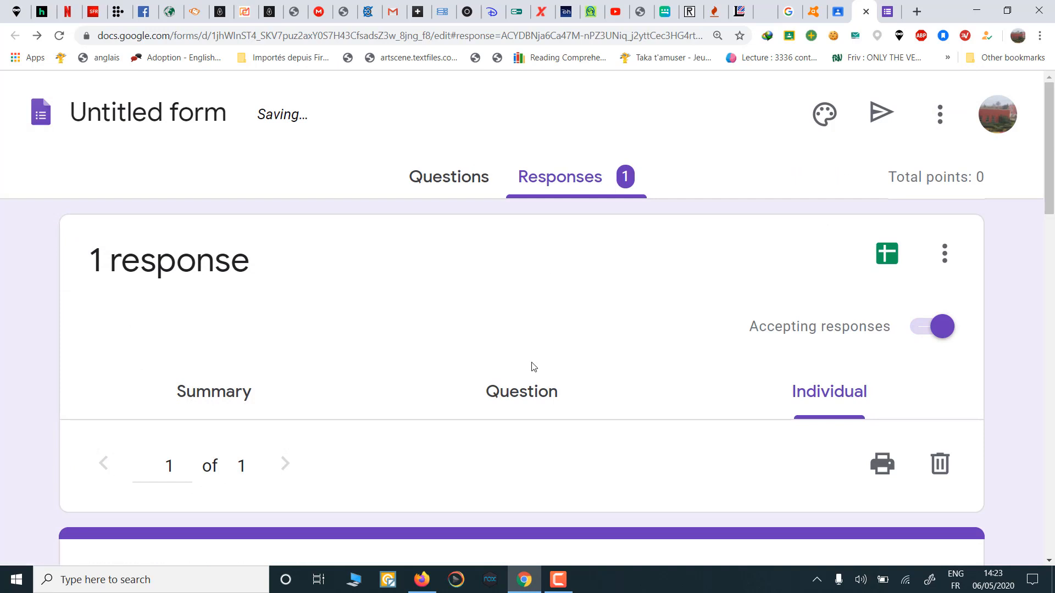
{"action": "scroll", "coordinate": [533, 367], "scroll_direction": "down", "scroll_amount": 8}
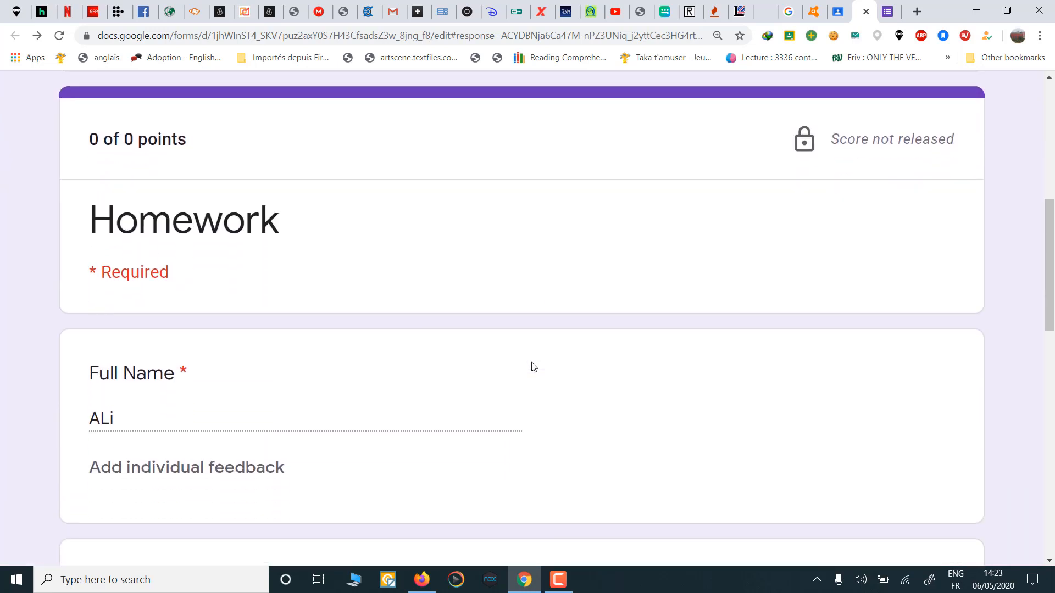
{"action": "scroll", "coordinate": [533, 367], "scroll_direction": "down", "scroll_amount": 5}
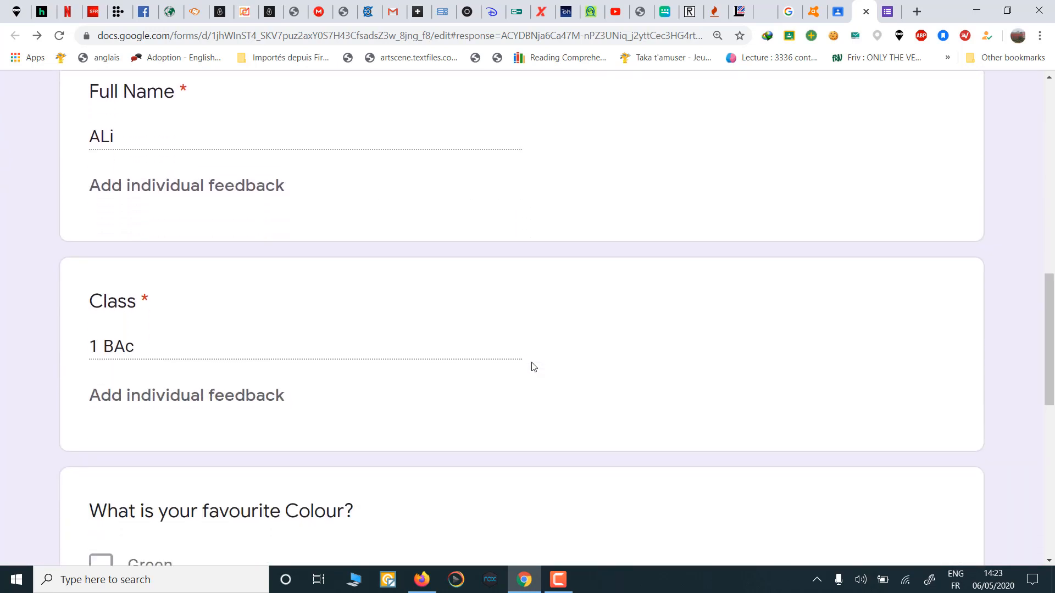
{"action": "scroll", "coordinate": [533, 367], "scroll_direction": "down", "scroll_amount": 8}
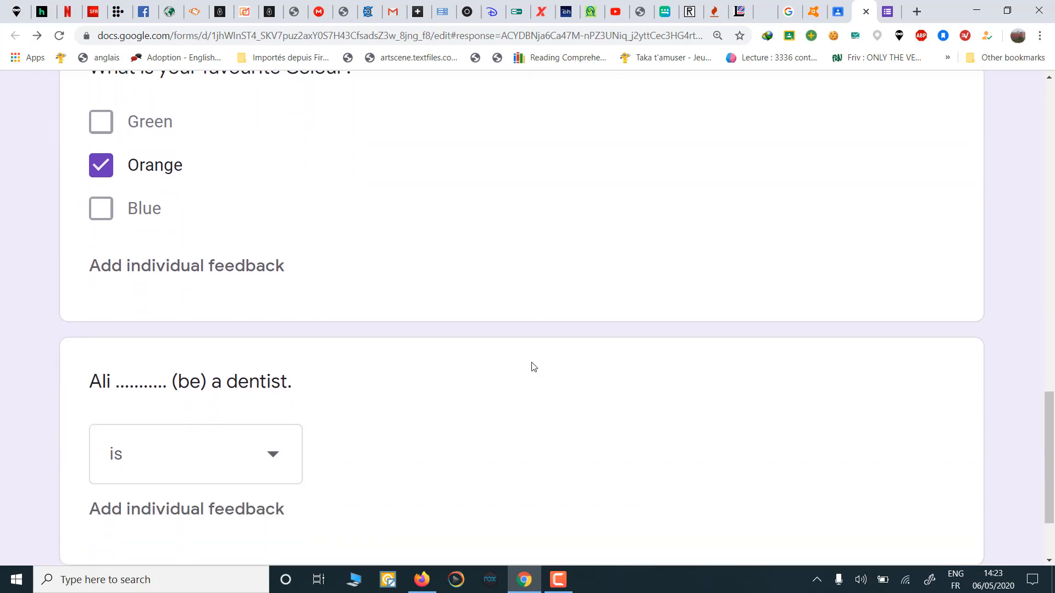
{"action": "scroll", "coordinate": [533, 367], "scroll_direction": "down", "scroll_amount": 2}
{"action": "scroll", "coordinate": [533, 367], "scroll_direction": "up", "scroll_amount": 18}
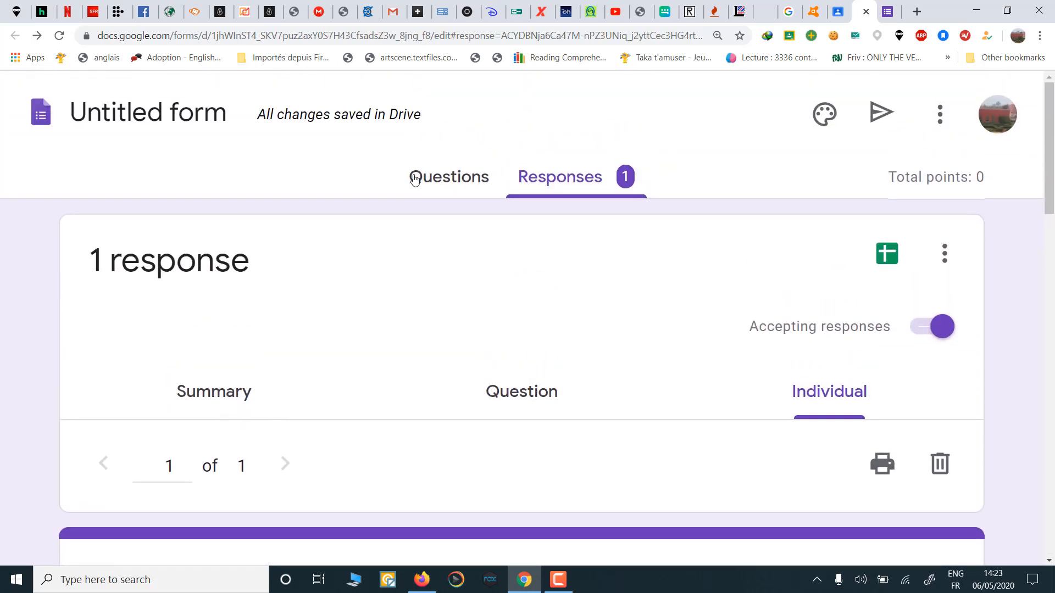
Step: Open the answer key for the 'Ali ... (be) a dentist.' dropdown question
{"action": "left_click", "coordinate": [449, 180]}
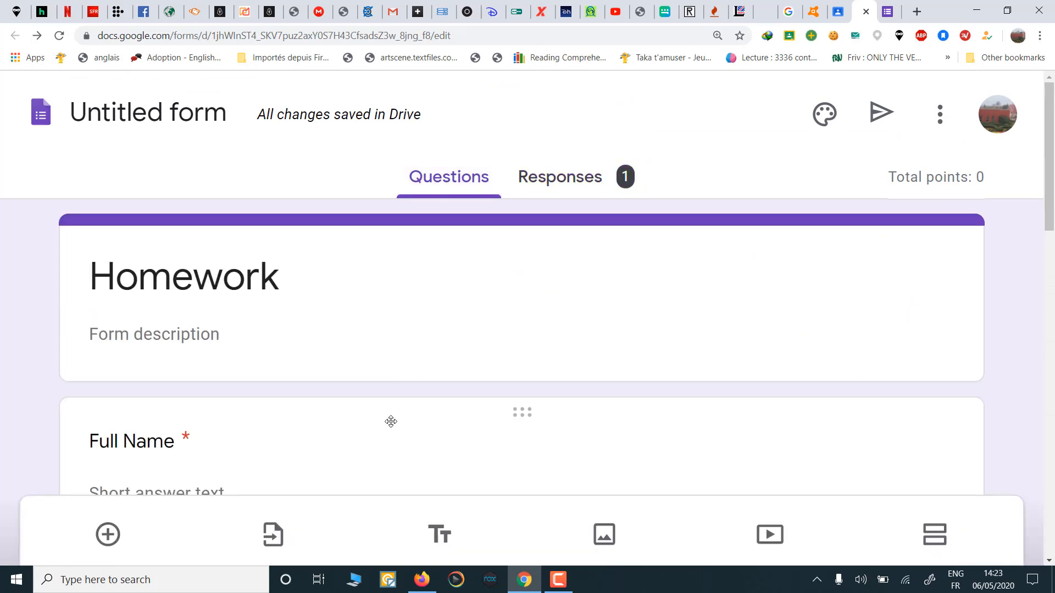
{"action": "scroll", "coordinate": [391, 421], "scroll_direction": "down", "scroll_amount": 6}
{"action": "scroll", "coordinate": [390, 422], "scroll_direction": "down", "scroll_amount": 6}
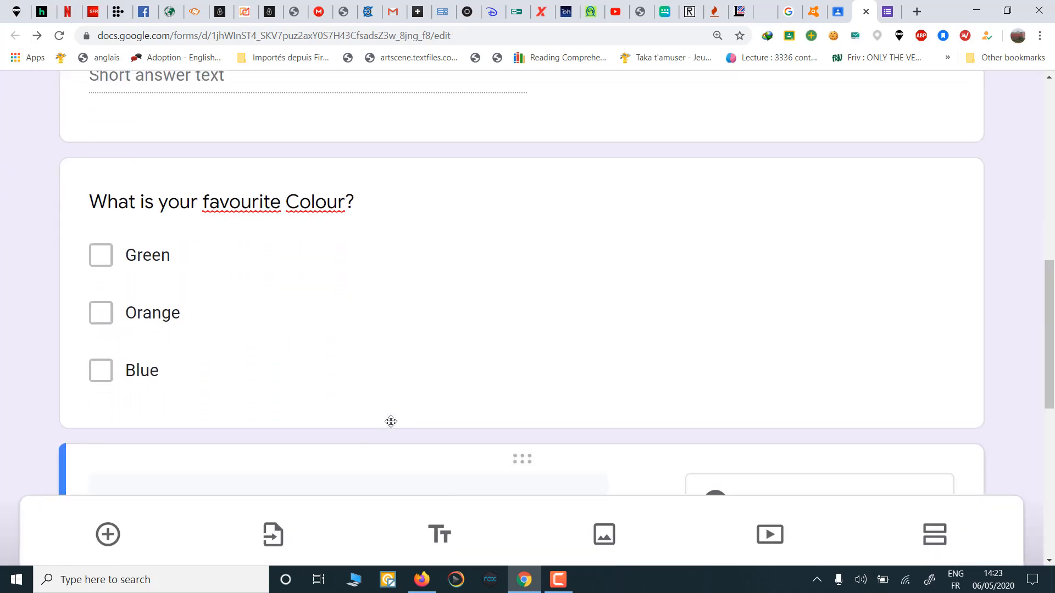
{"action": "scroll", "coordinate": [390, 421], "scroll_direction": "down", "scroll_amount": 6}
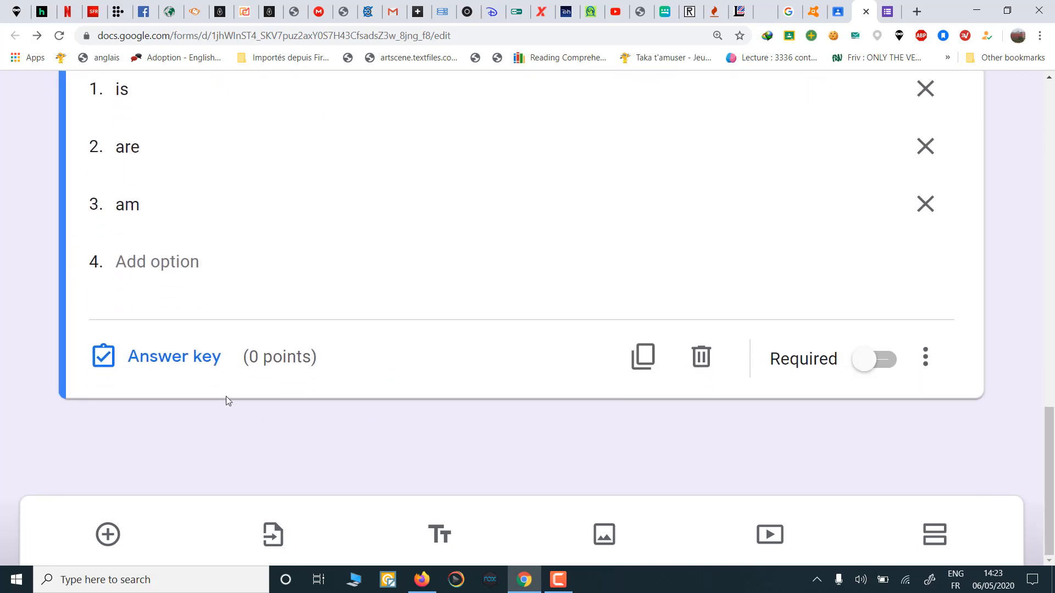
{"action": "left_click", "coordinate": [165, 359]}
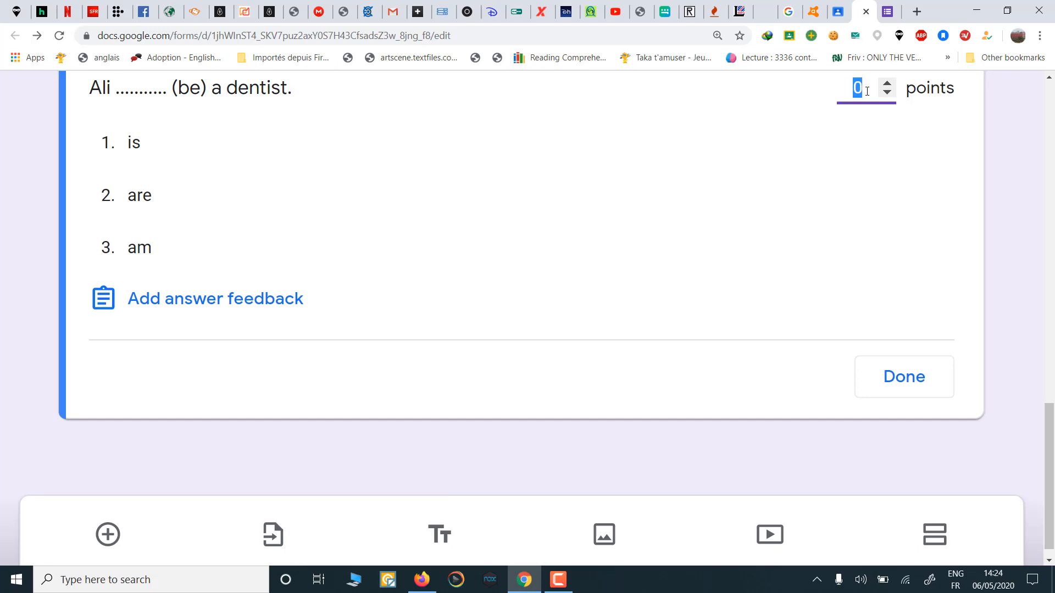
Step: Set the dentist question to 2 points with 'is' as the only correct answer
{"action": "type", "text": "2"}
{"action": "scroll", "coordinate": [224, 299], "scroll_direction": "up", "scroll_amount": 2}
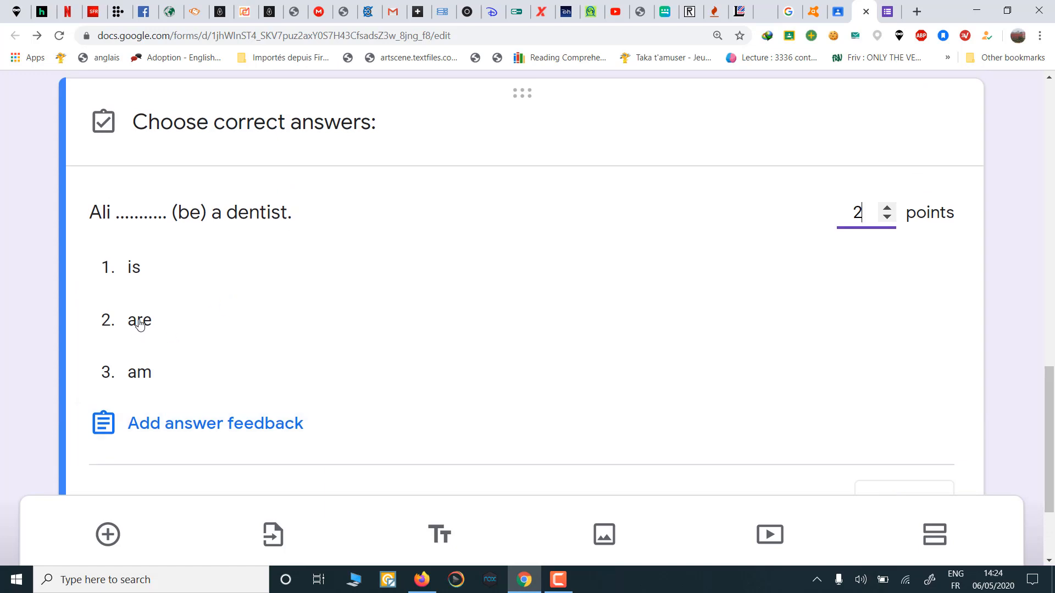
{"action": "left_click", "coordinate": [140, 324]}
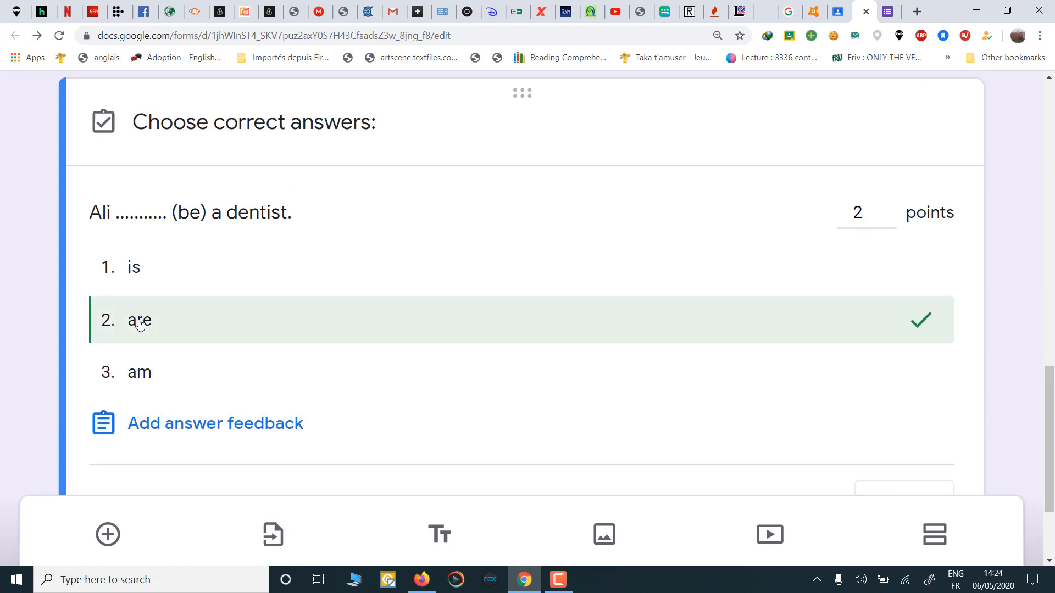
{"action": "left_click", "coordinate": [160, 273]}
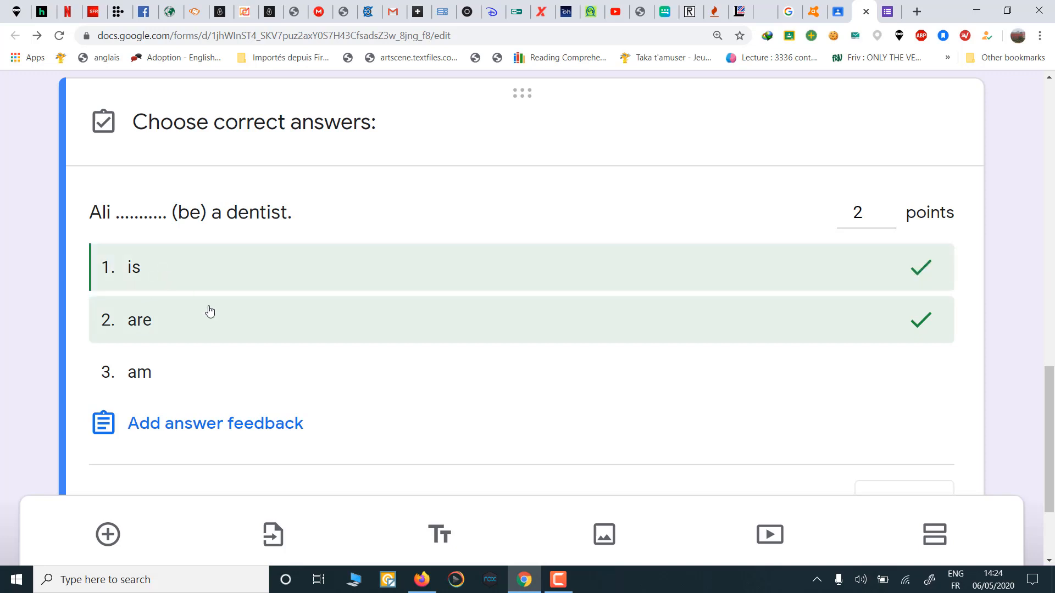
{"action": "left_click", "coordinate": [272, 333]}
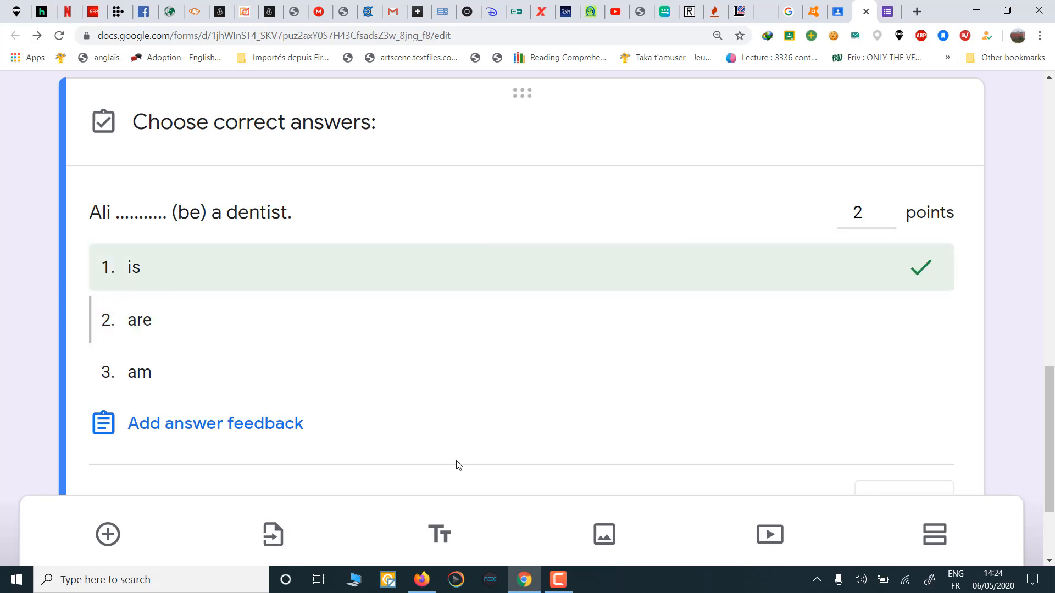
{"action": "left_click", "coordinate": [192, 429]}
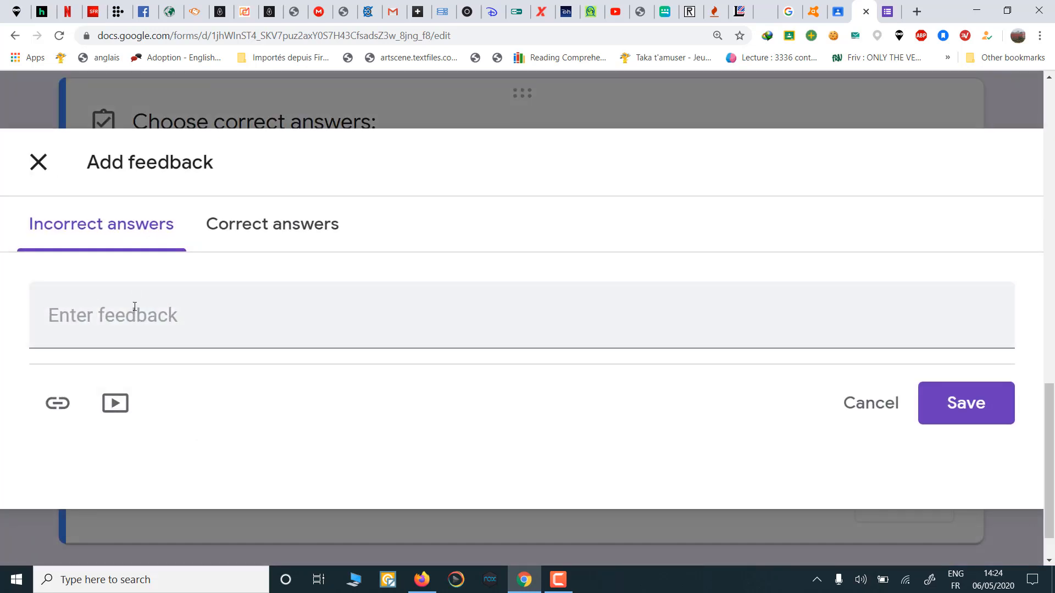
Step: Save feedback 'Sorry, but that is not correct.' for incorrect answers and 'Good' for correct ones
{"action": "left_click", "coordinate": [138, 329]}
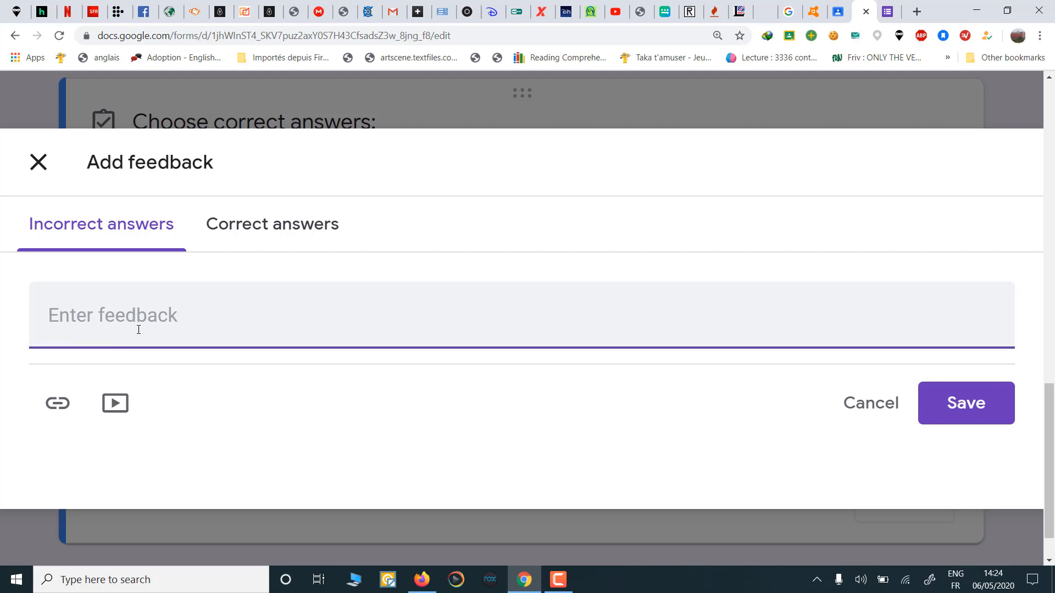
{"action": "type", "text": "Sorry,"}
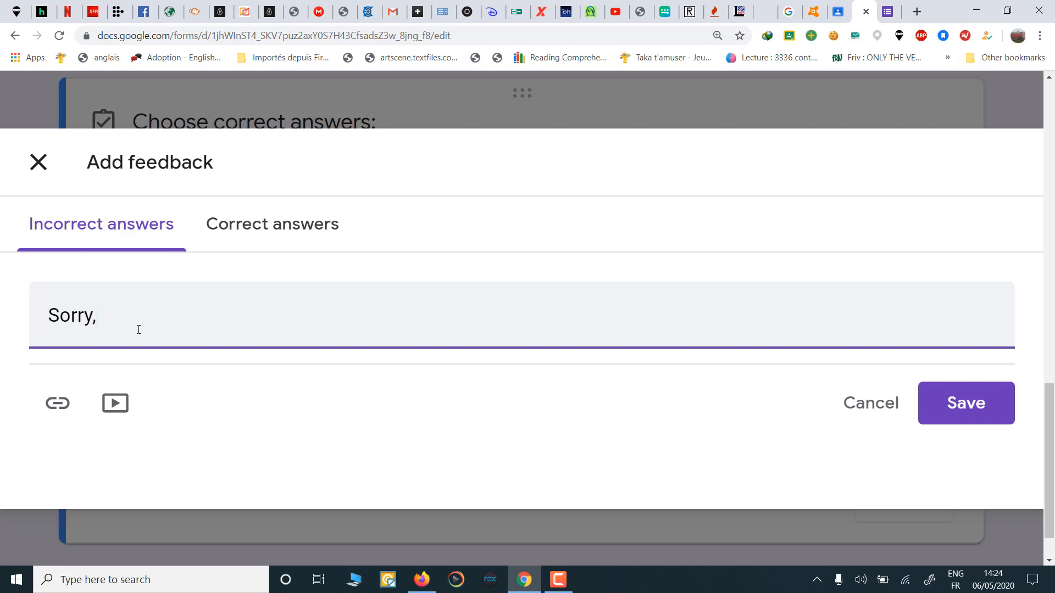
{"action": "type", "text": " but that is not "}
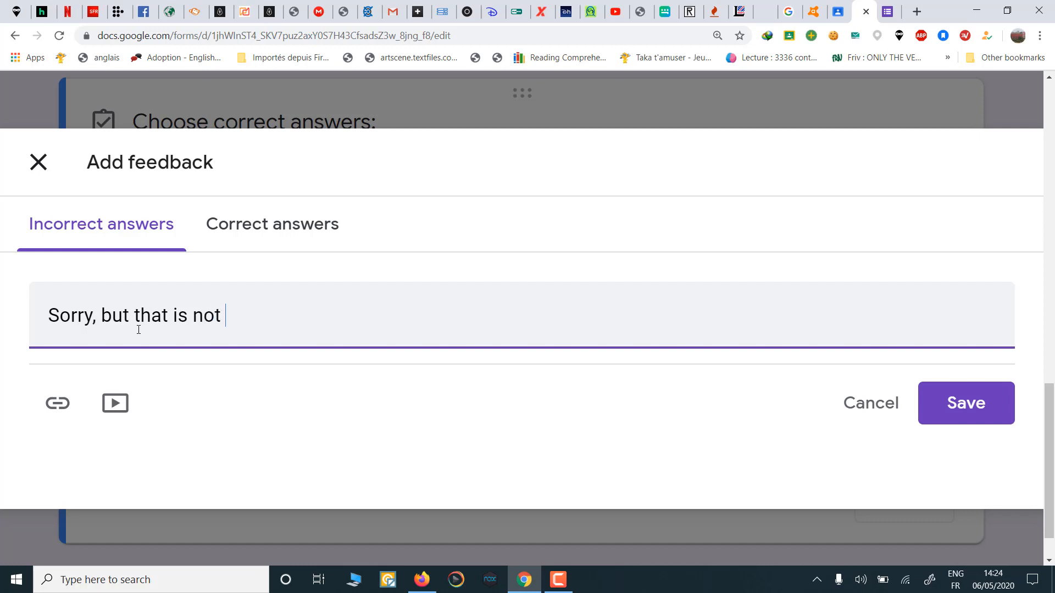
{"action": "type", "text": "correct."}
{"action": "left_click", "coordinate": [290, 228]}
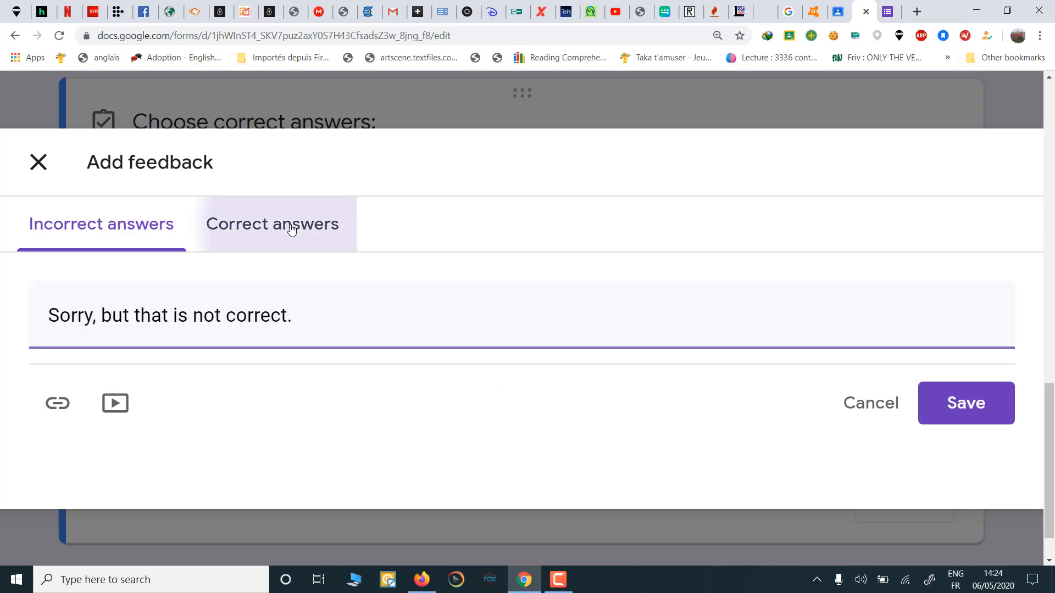
{"action": "left_click", "coordinate": [258, 331]}
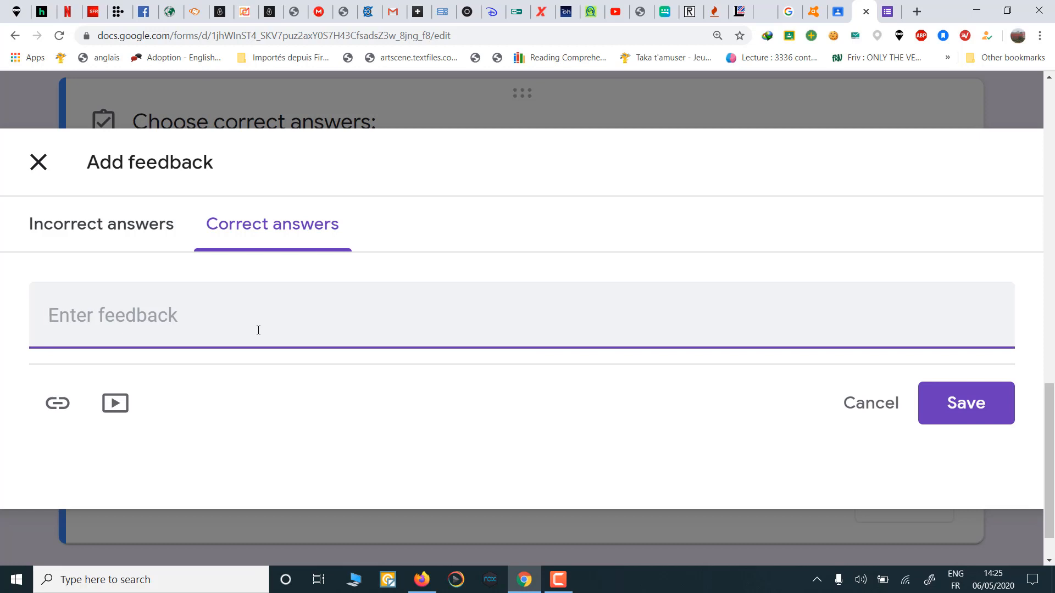
{"action": "type", "text": "Good"}
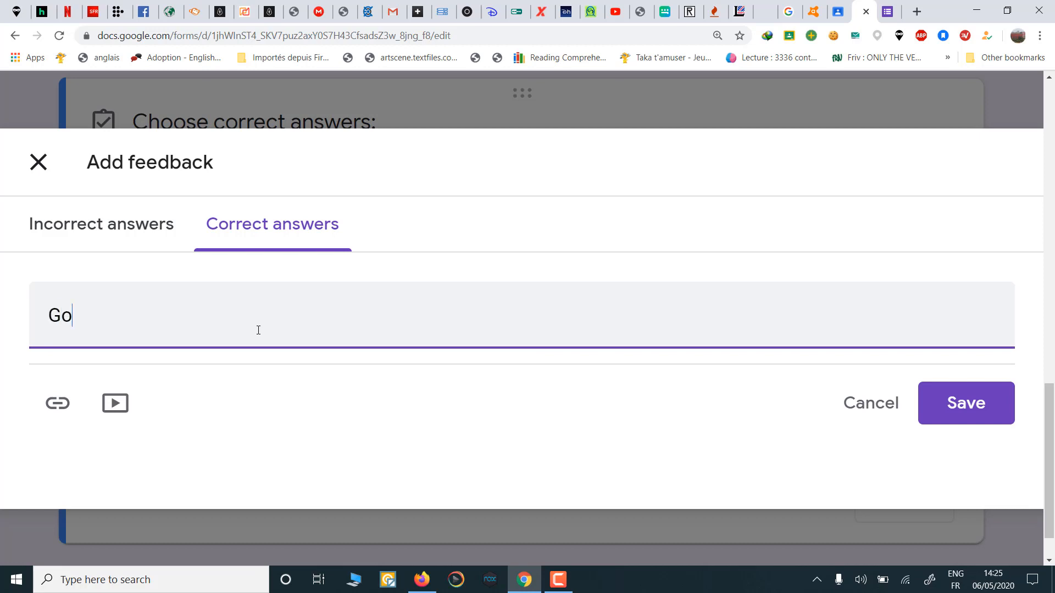
{"action": "left_click", "coordinate": [954, 403]}
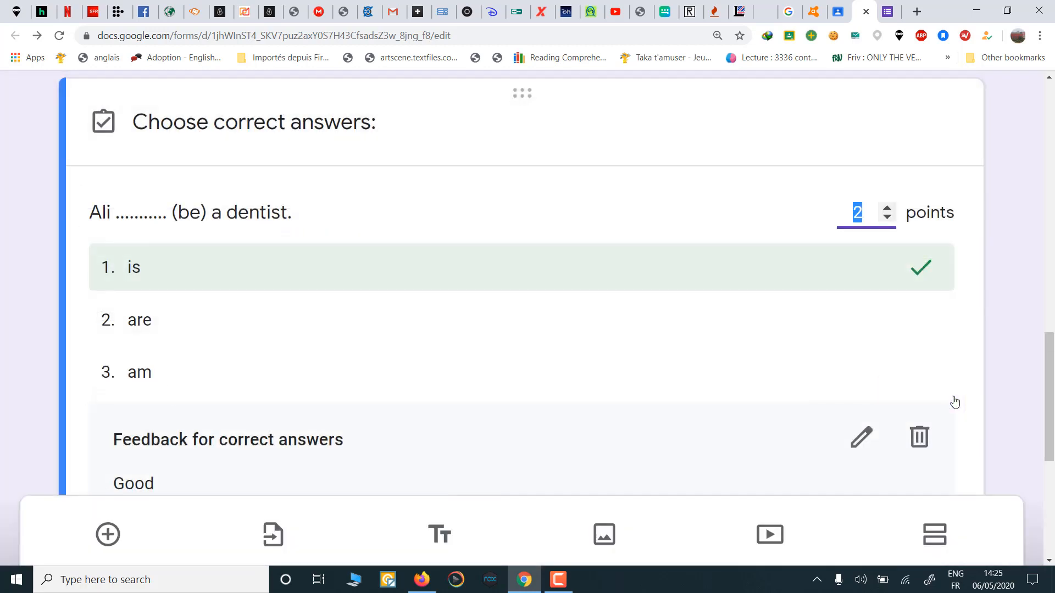
Step: Close the dentist question's answer key and check its 2 points on the question card
{"action": "scroll", "coordinate": [464, 378], "scroll_direction": "down", "scroll_amount": 5}
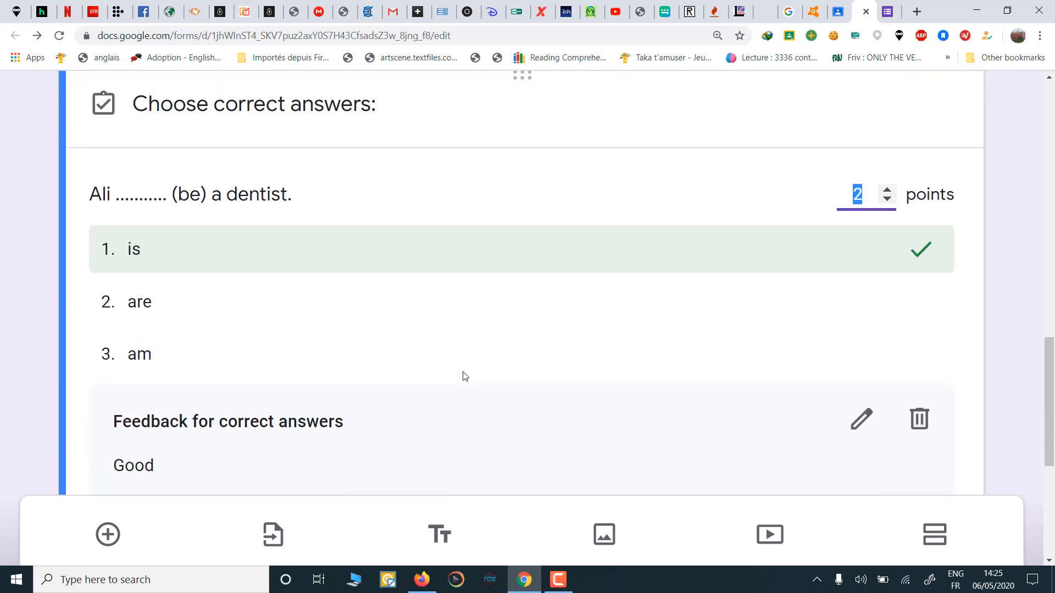
{"action": "scroll", "coordinate": [464, 377], "scroll_direction": "down", "scroll_amount": 6}
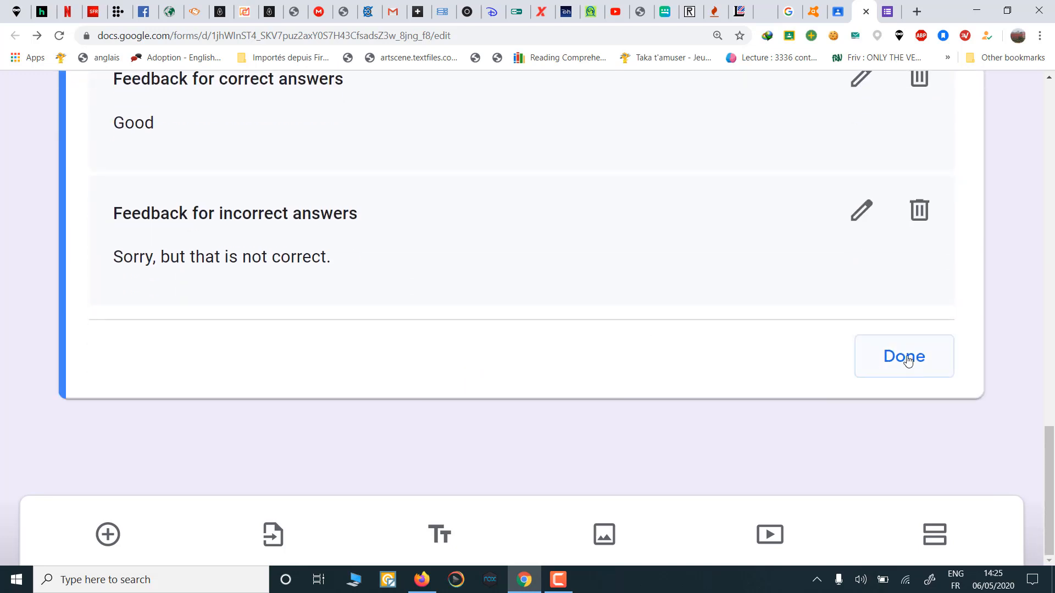
{"action": "left_click", "coordinate": [908, 358]}
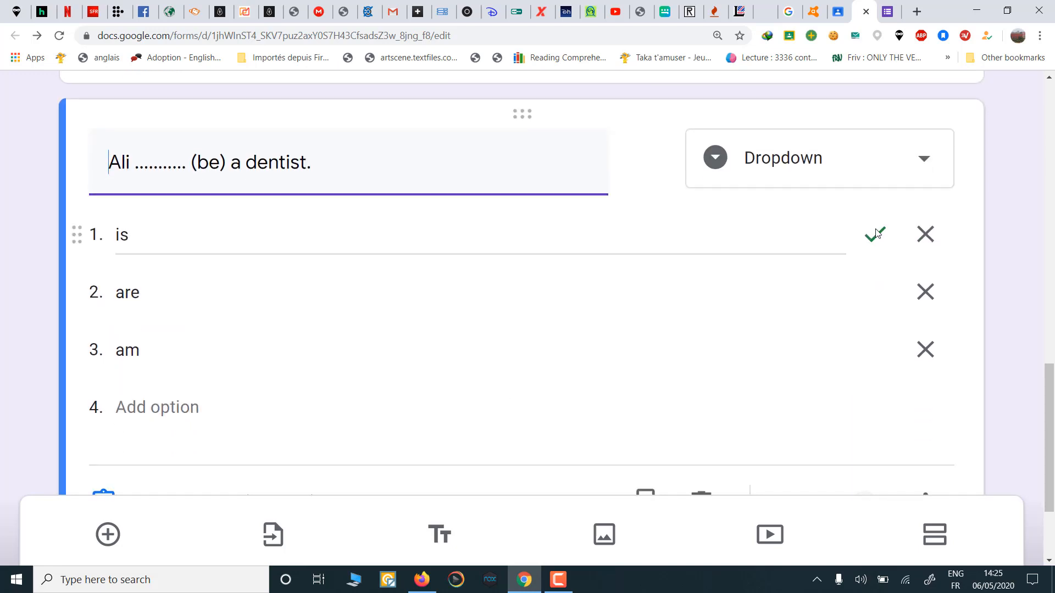
{"action": "scroll", "coordinate": [560, 262], "scroll_direction": "down", "scroll_amount": 3}
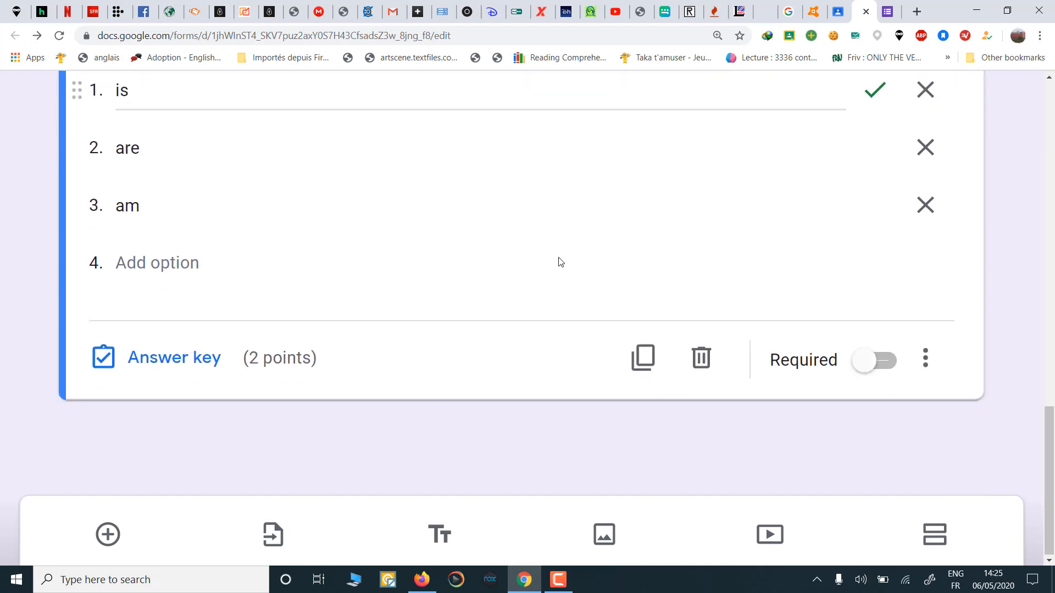
{"action": "scroll", "coordinate": [561, 262], "scroll_direction": "up", "scroll_amount": 4}
{"action": "scroll", "coordinate": [560, 258], "scroll_direction": "down", "scroll_amount": 3}
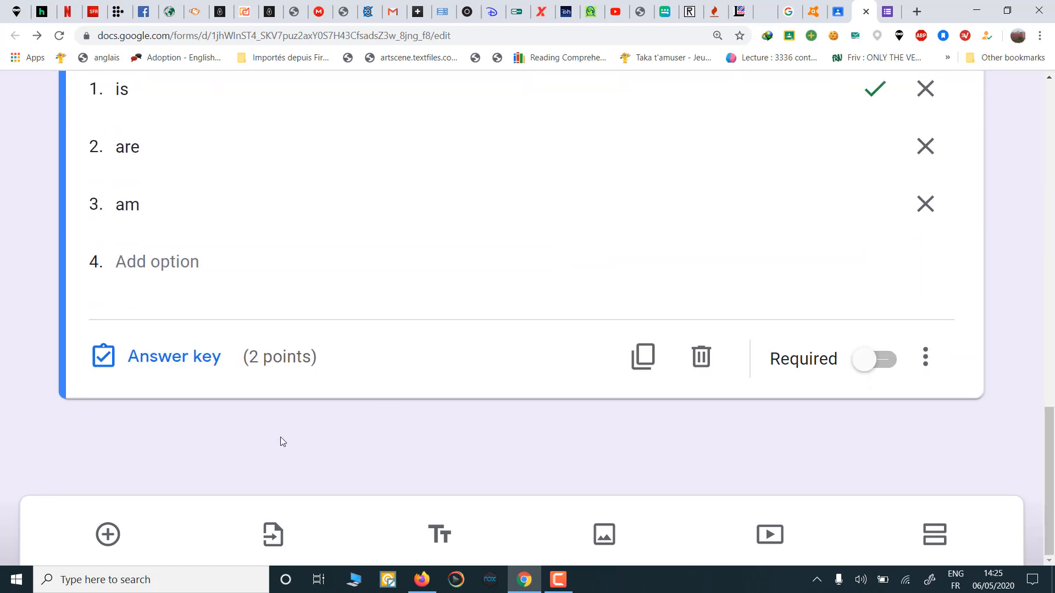
{"action": "left_click_drag", "start_coordinate": [248, 358], "coordinate": [317, 363]}
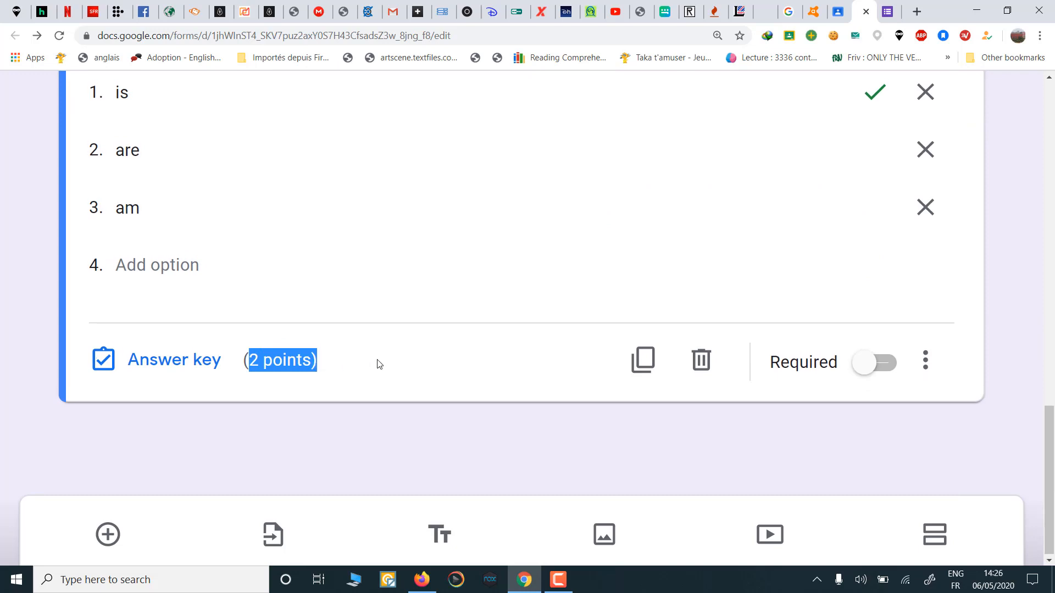
{"action": "scroll", "coordinate": [377, 363], "scroll_direction": "up", "scroll_amount": 5}
{"action": "scroll", "coordinate": [377, 359], "scroll_direction": "up", "scroll_amount": 3}
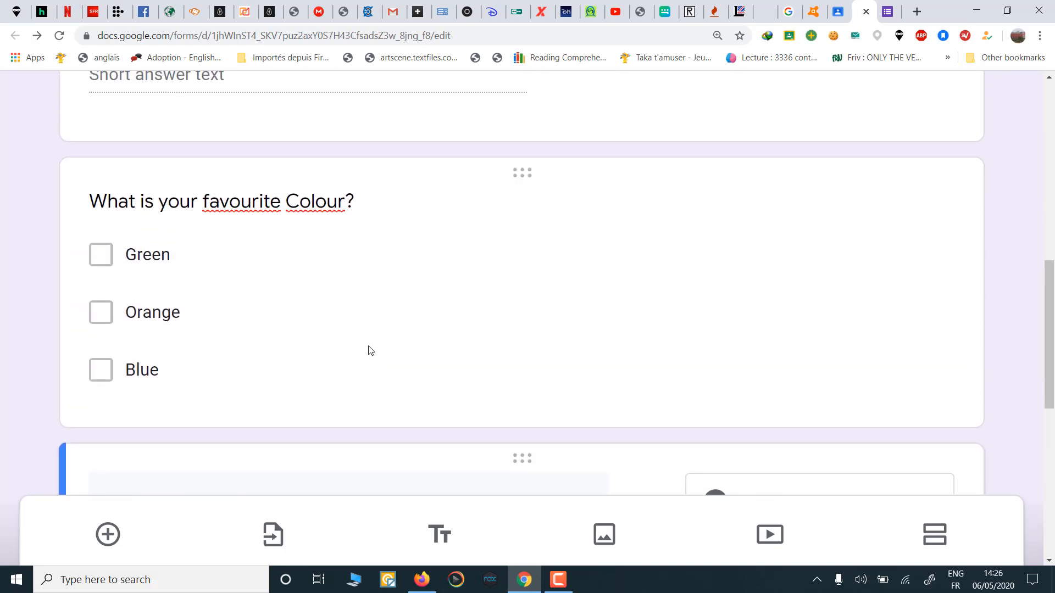
Step: Give the favourite Colour question 3 points with Orange as its correct answer
{"action": "left_click", "coordinate": [371, 350]}
{"action": "scroll", "coordinate": [371, 349], "scroll_direction": "down", "scroll_amount": 3}
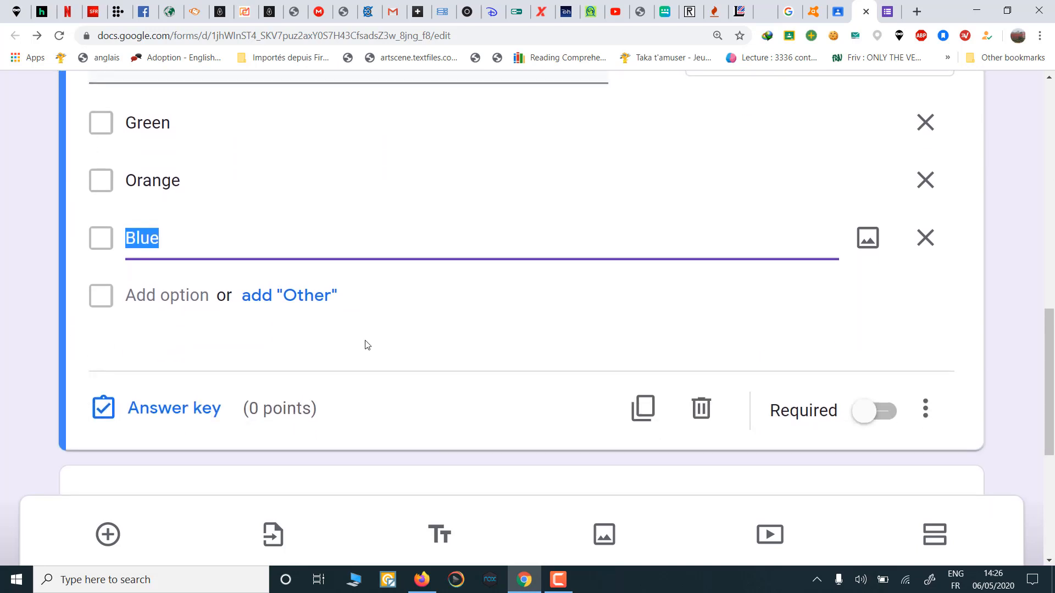
{"action": "scroll", "coordinate": [367, 345], "scroll_direction": "up", "scroll_amount": 2}
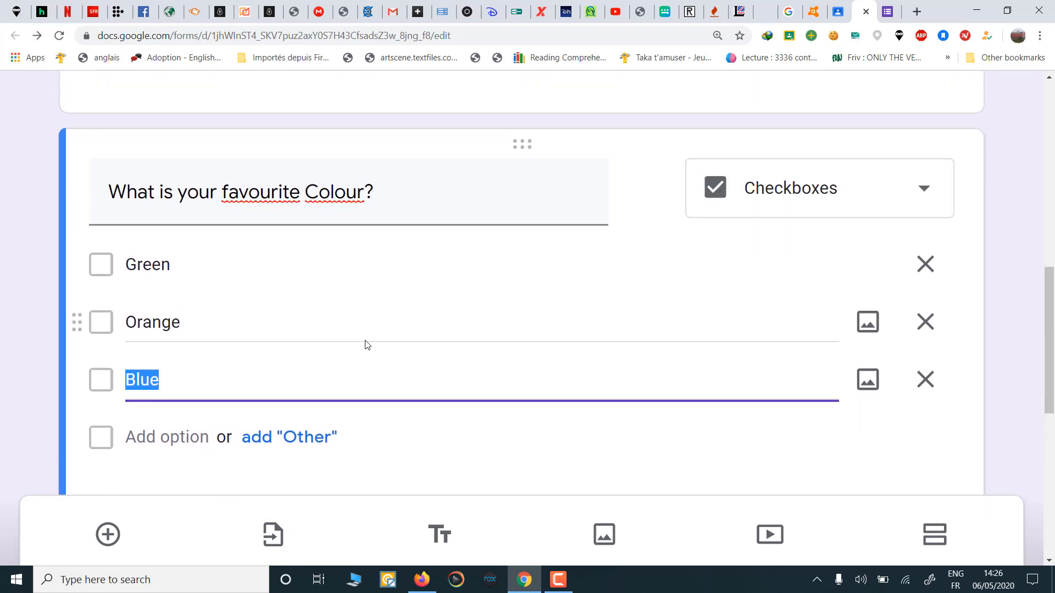
{"action": "scroll", "coordinate": [367, 345], "scroll_direction": "down", "scroll_amount": 3}
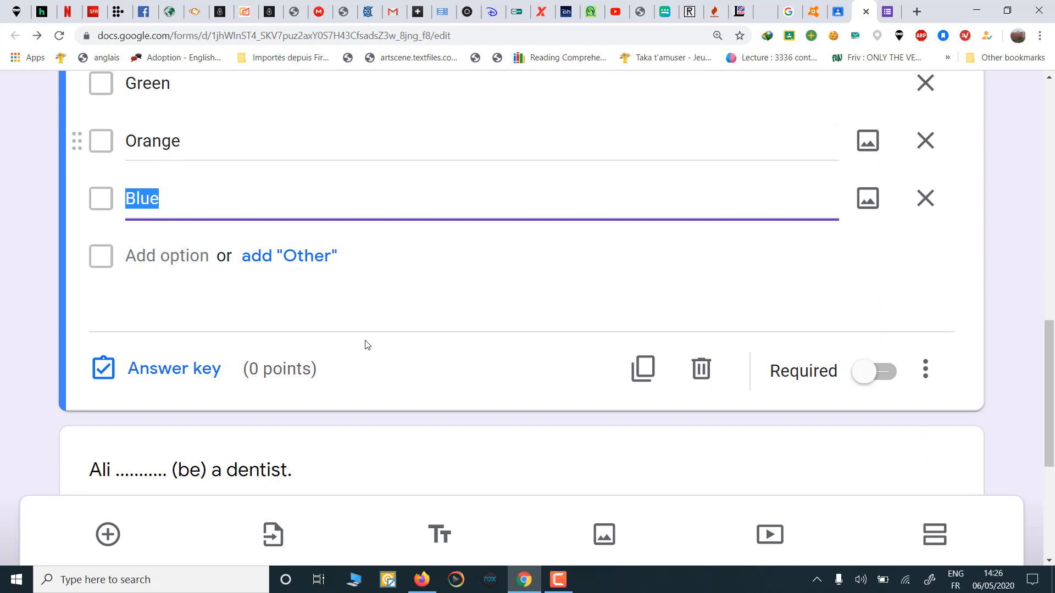
{"action": "left_click", "coordinate": [190, 372]}
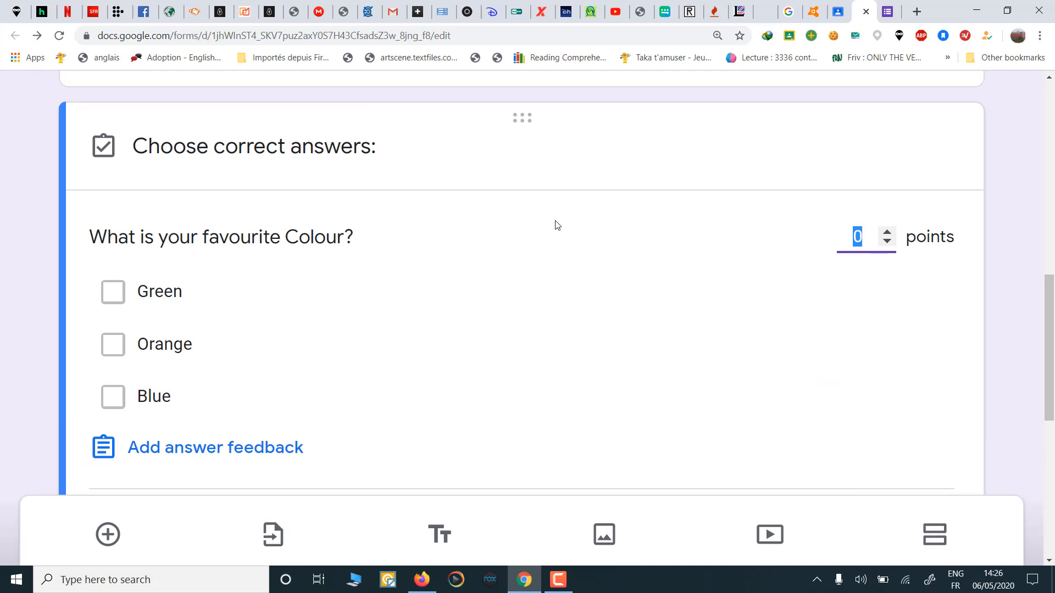
{"action": "type", "text": "3"}
{"action": "scroll", "coordinate": [448, 346], "scroll_direction": "down", "scroll_amount": 2}
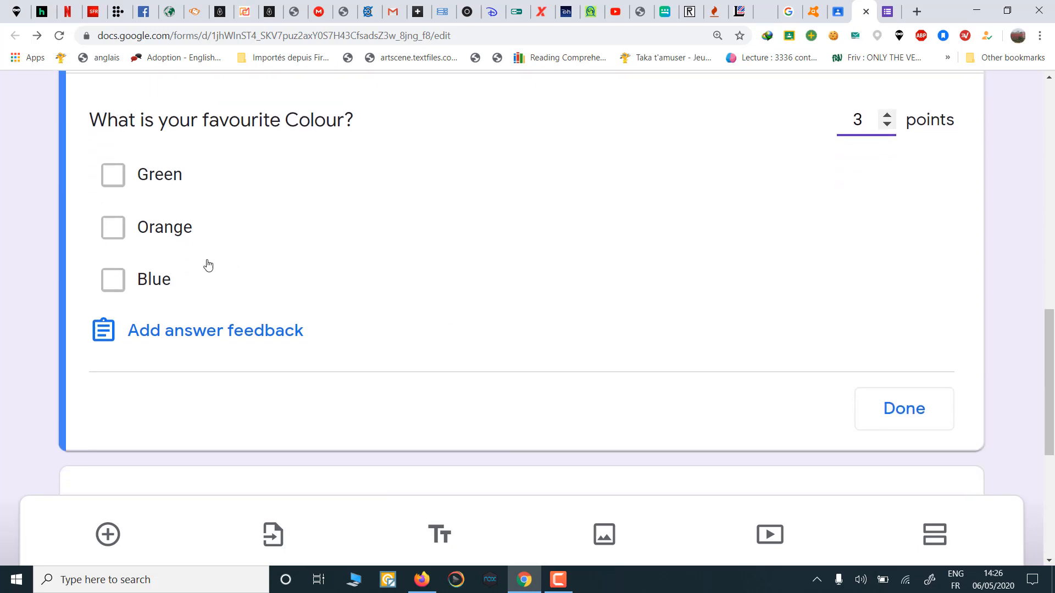
{"action": "left_click", "coordinate": [145, 230]}
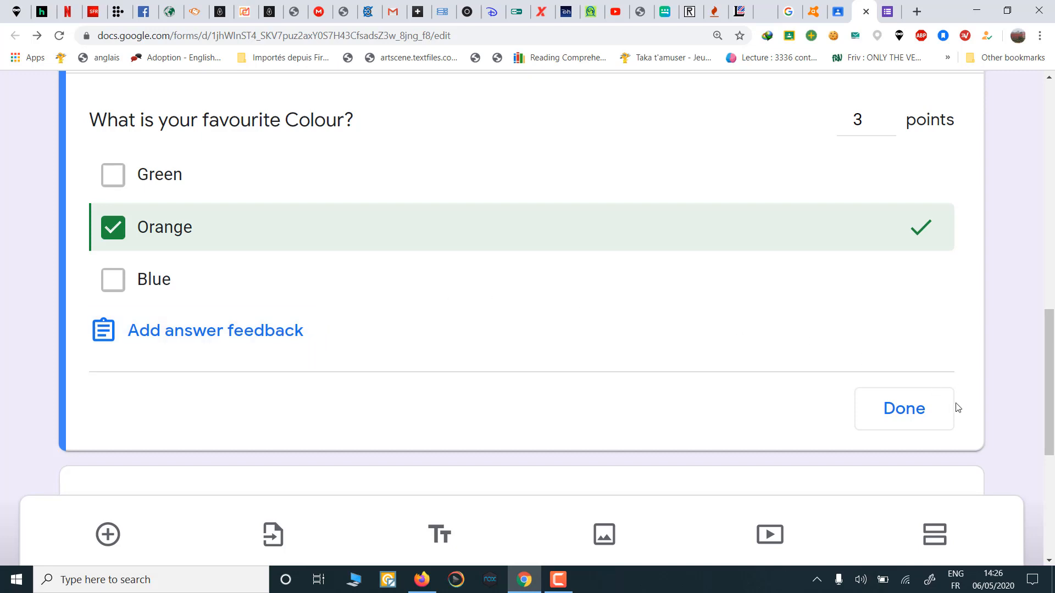
{"action": "left_click", "coordinate": [915, 416]}
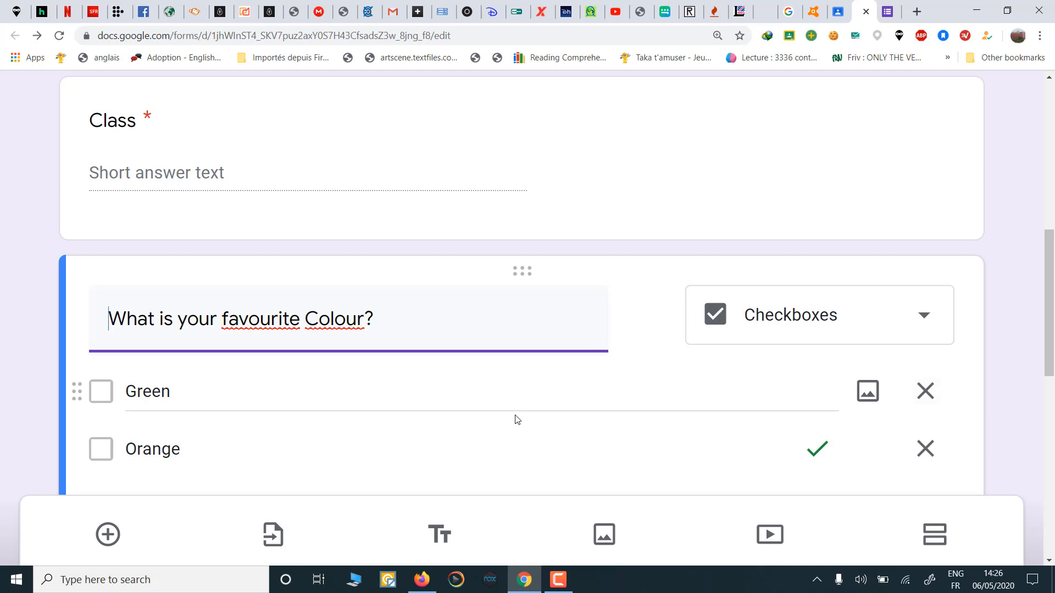
Step: Insert a new blank multiple-choice question into the Homework quiz
{"action": "scroll", "coordinate": [517, 420], "scroll_direction": "down", "scroll_amount": 3}
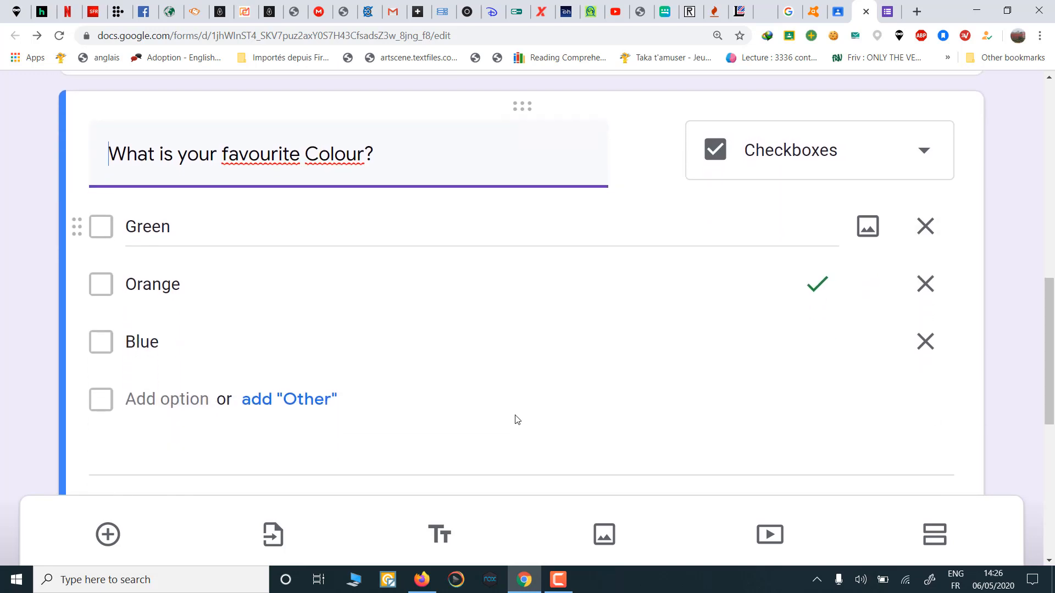
{"action": "scroll", "coordinate": [517, 421], "scroll_direction": "down", "scroll_amount": 7}
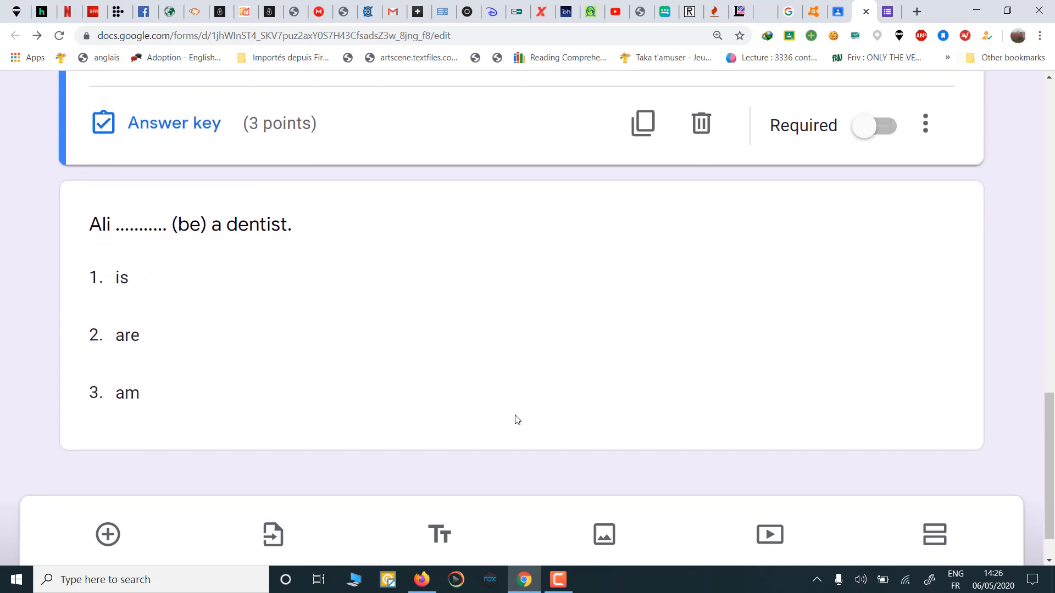
{"action": "scroll", "coordinate": [516, 421], "scroll_direction": "down", "scroll_amount": 1}
{"action": "scroll", "coordinate": [516, 421], "scroll_direction": "up", "scroll_amount": 2}
{"action": "scroll", "coordinate": [516, 421], "scroll_direction": "down", "scroll_amount": 2}
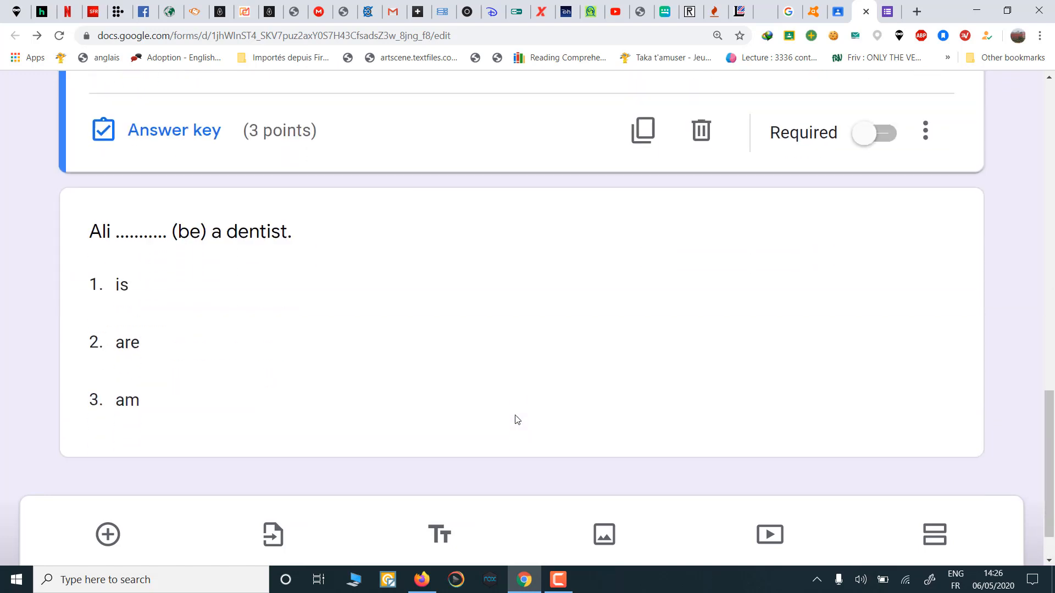
{"action": "left_click", "coordinate": [109, 536]}
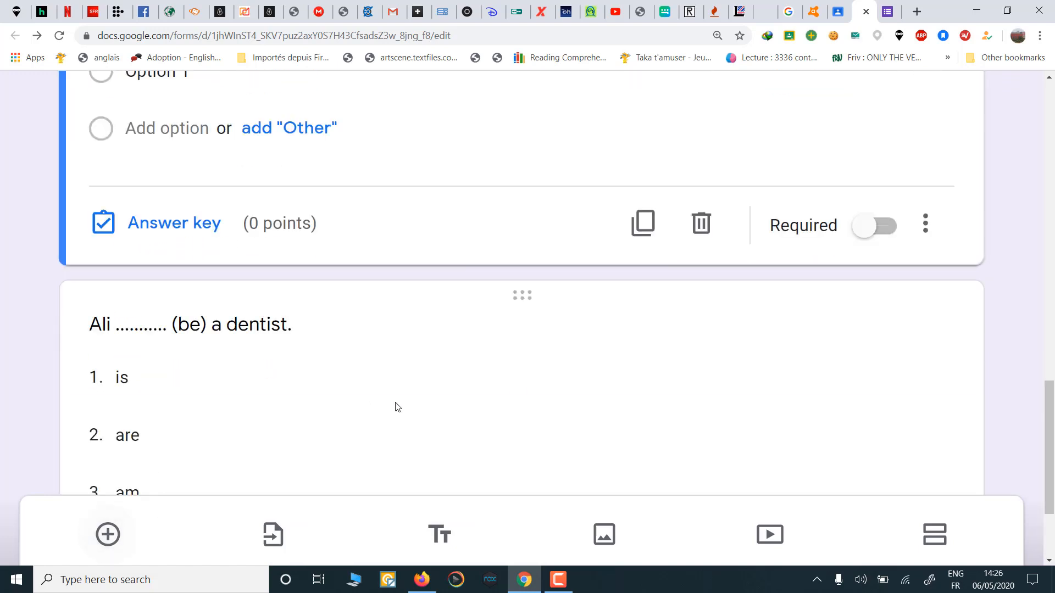
{"action": "scroll", "coordinate": [398, 407], "scroll_direction": "down", "scroll_amount": 3}
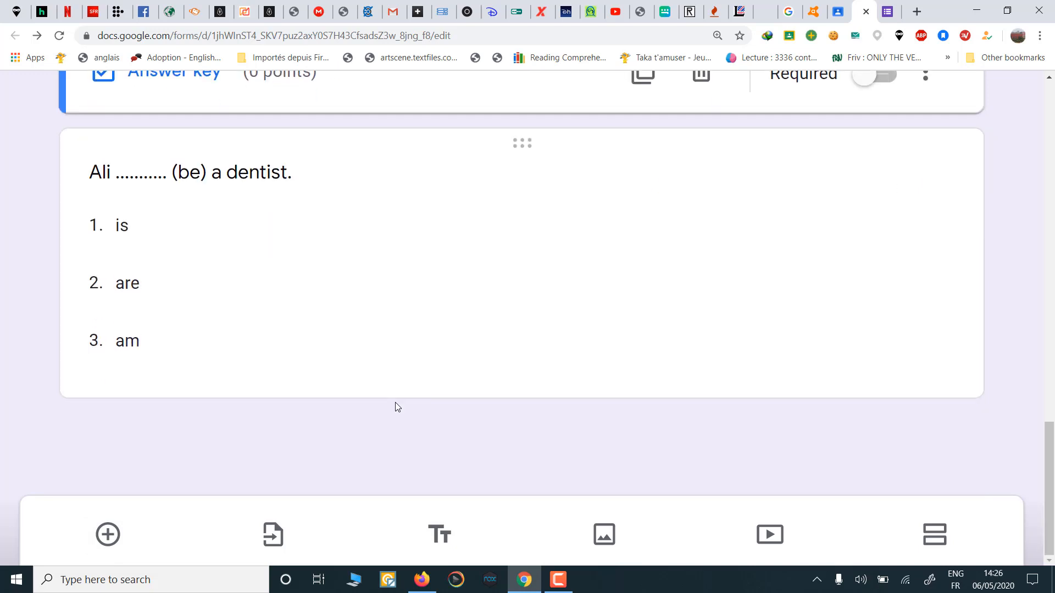
{"action": "scroll", "coordinate": [395, 403], "scroll_direction": "up", "scroll_amount": 6}
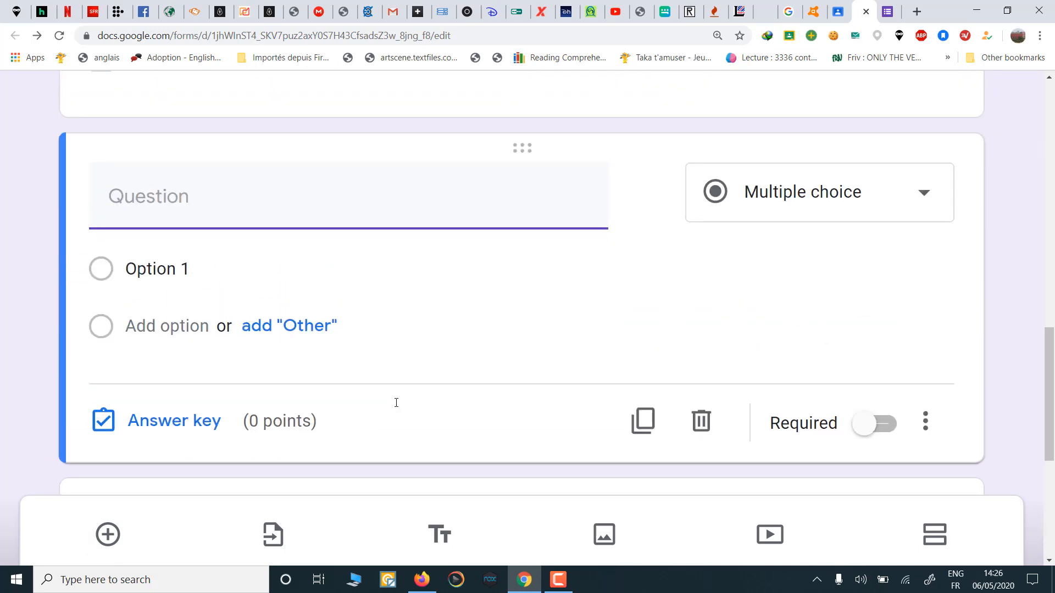
{"action": "scroll", "coordinate": [396, 403], "scroll_direction": "up", "scroll_amount": 2}
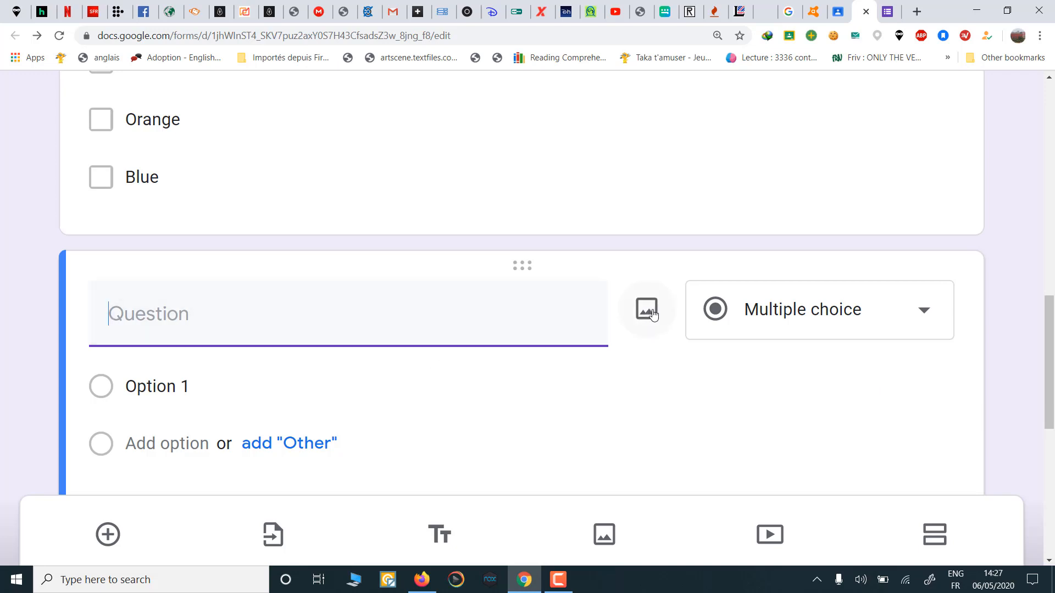
Step: Upload eraser.jpg into the new question and begin its title 'What s this?'
{"action": "left_click", "coordinate": [651, 312]}
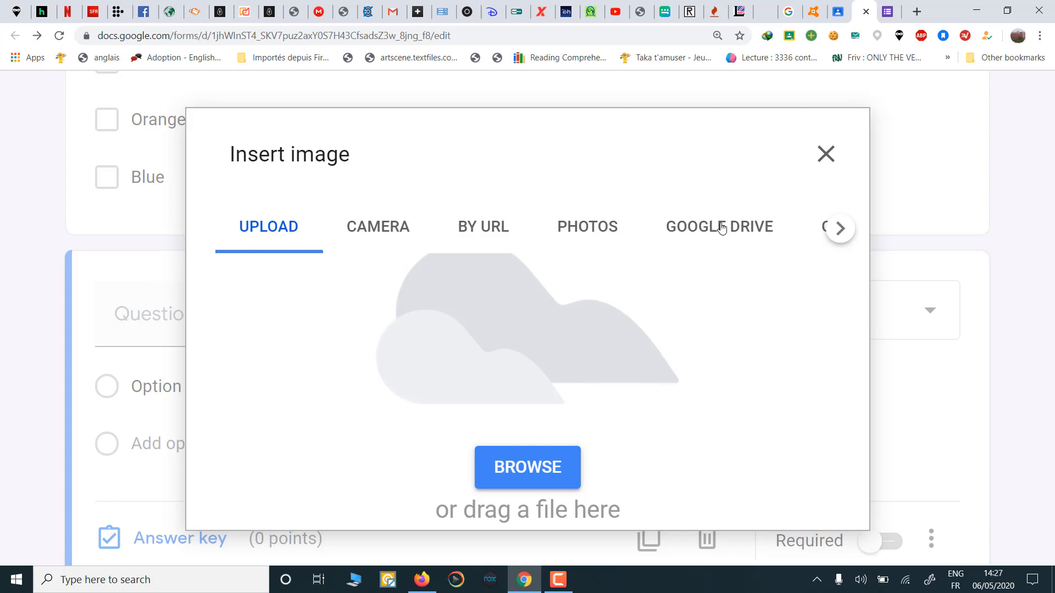
{"action": "left_click", "coordinate": [844, 230]}
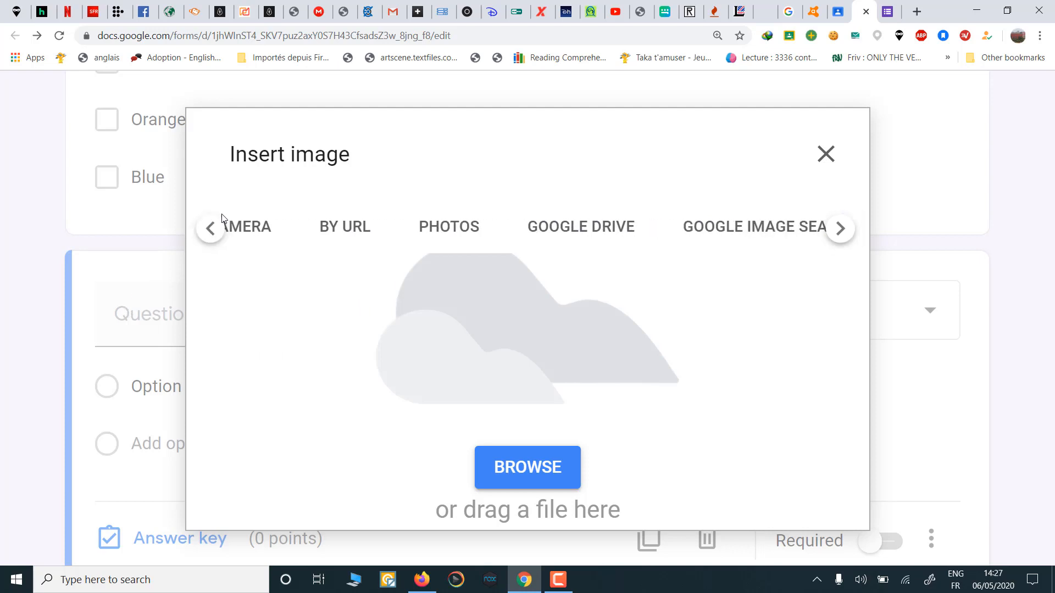
{"action": "left_click", "coordinate": [213, 230]}
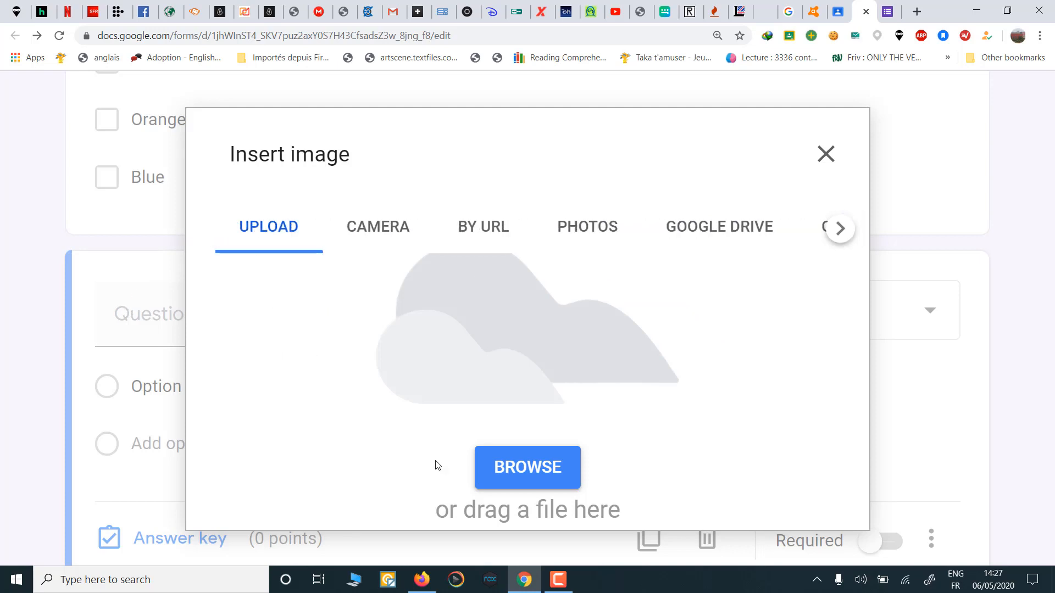
{"action": "left_click", "coordinate": [528, 468]}
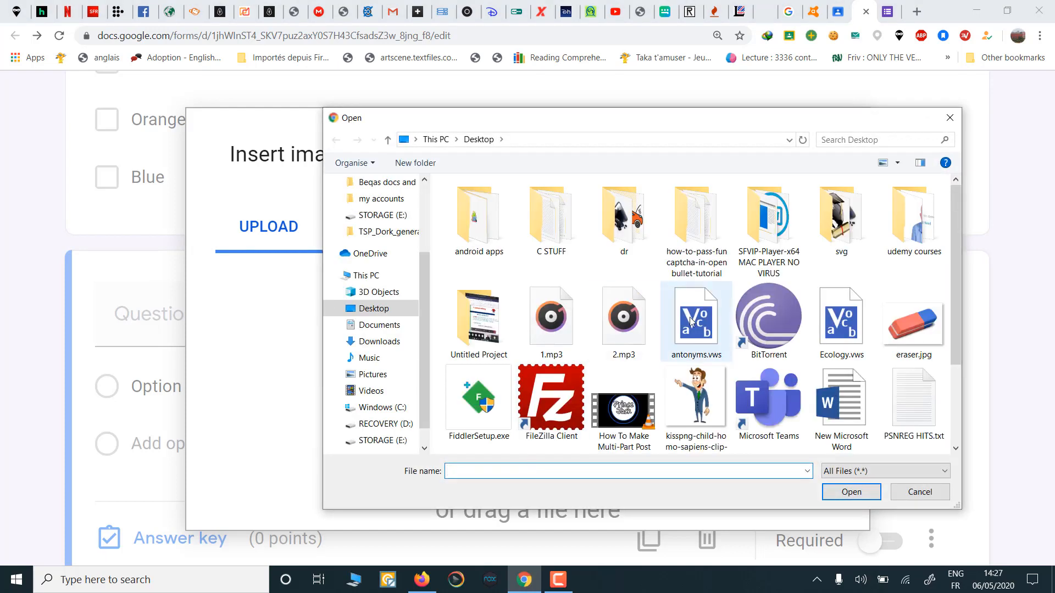
{"action": "double_click", "coordinate": [914, 324]}
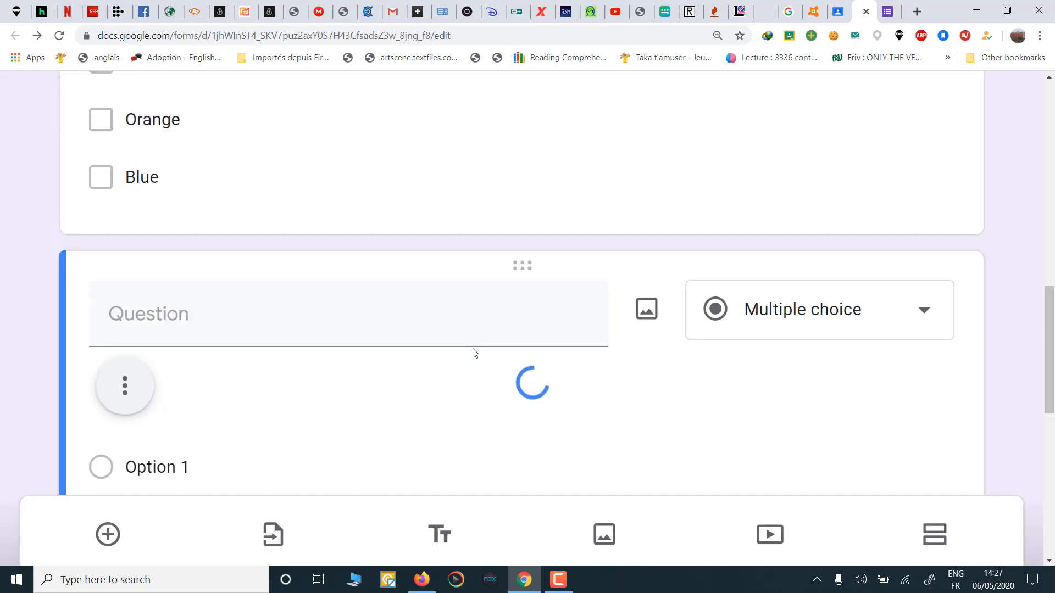
{"action": "scroll", "coordinate": [475, 354], "scroll_direction": "down", "scroll_amount": 4}
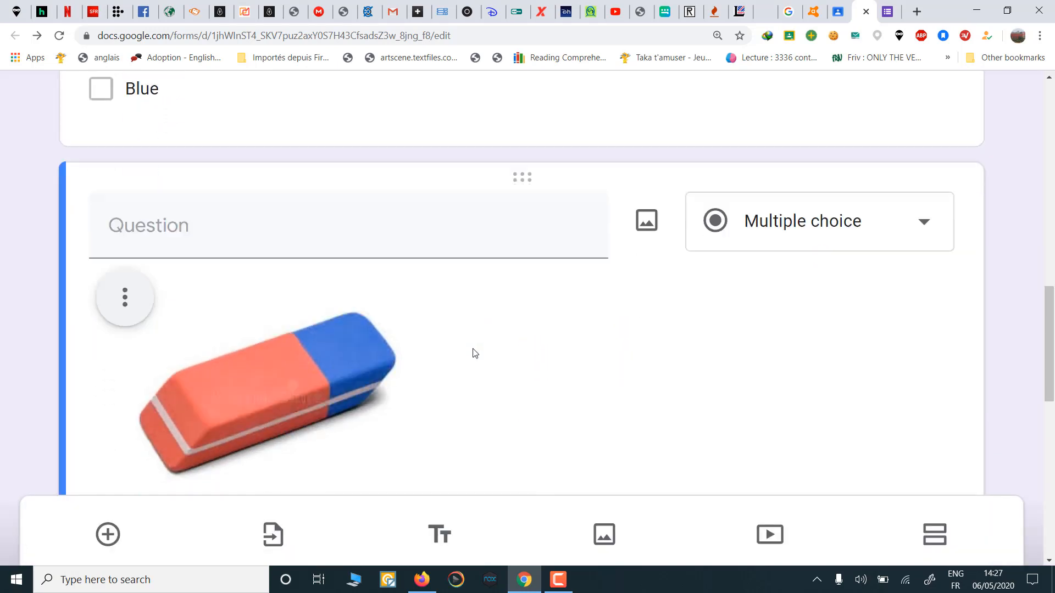
{"action": "scroll", "coordinate": [476, 354], "scroll_direction": "up", "scroll_amount": 2}
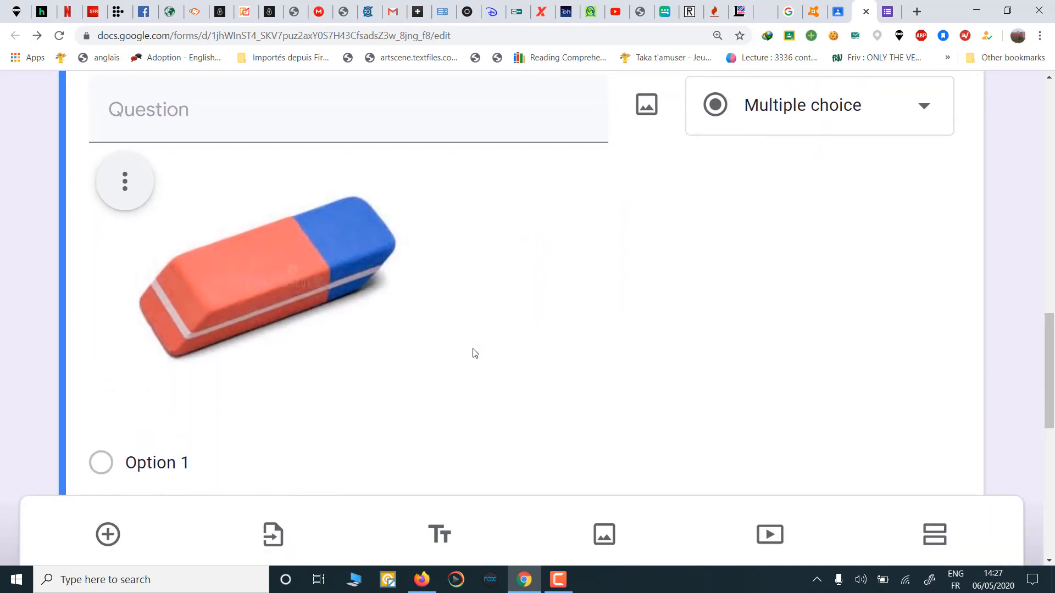
{"action": "left_click", "coordinate": [235, 132]}
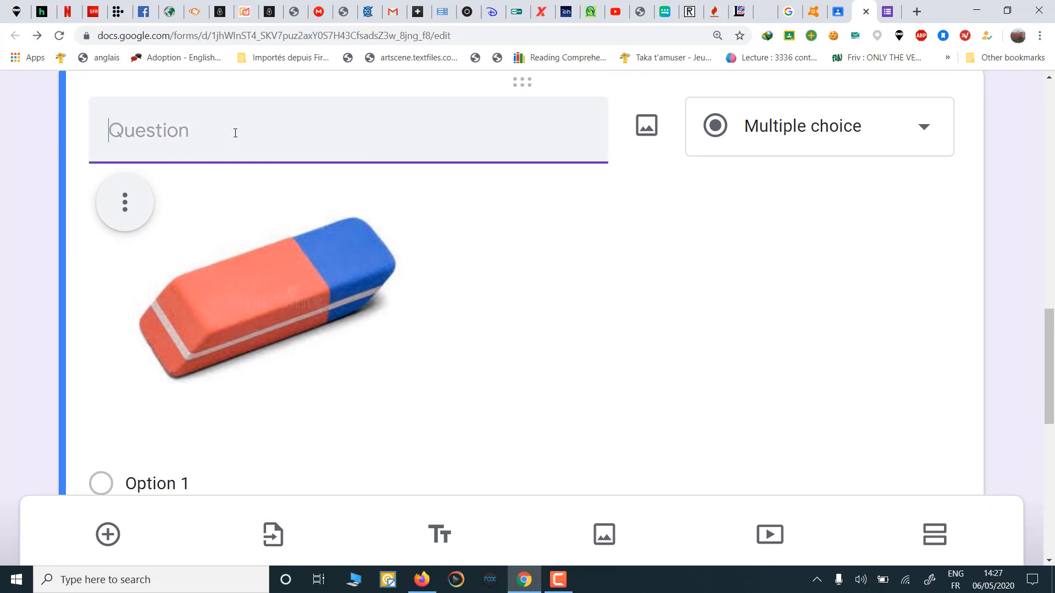
{"action": "type", "text": "Wh"}
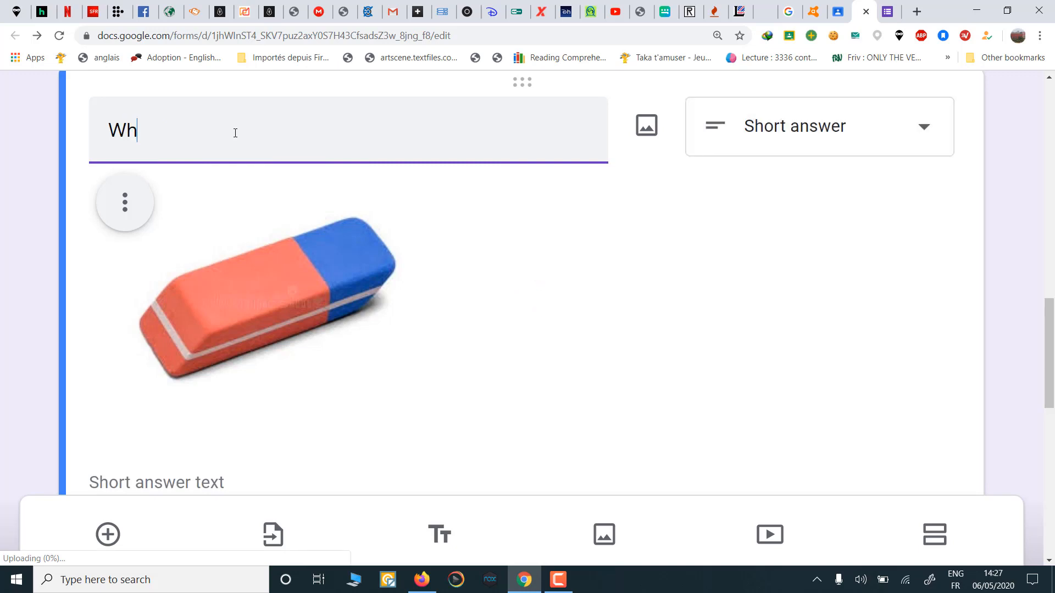
{"action": "type", "text": "at s"}
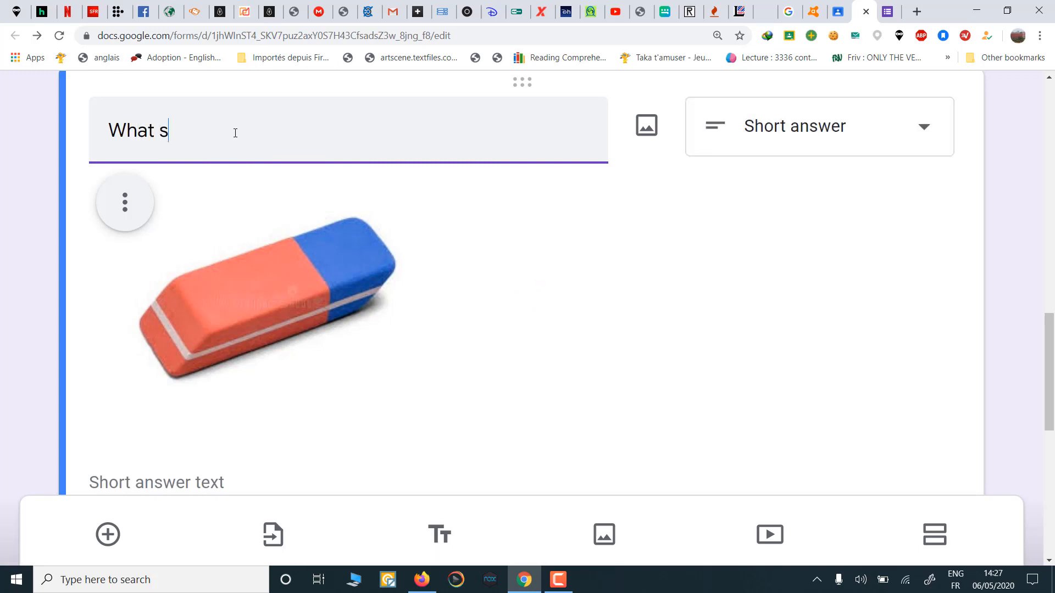
{"action": "type", "text": " this?"}
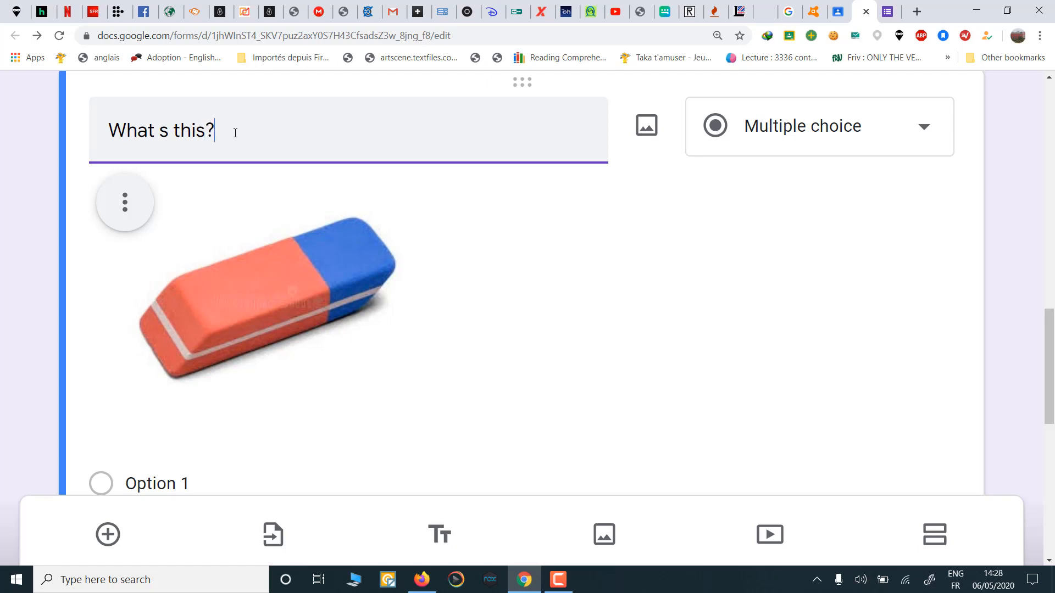
Step: Set the eraser question's choices to 'a pen', 'an eraser' and 'a ruler'
{"action": "scroll", "coordinate": [428, 264], "scroll_direction": "down", "scroll_amount": 2}
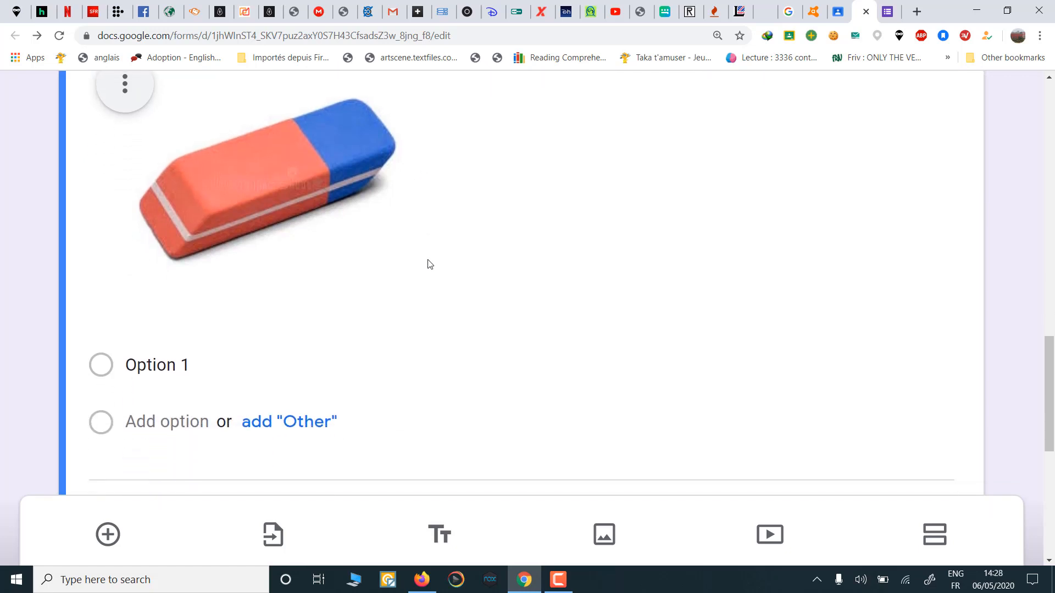
{"action": "left_click", "coordinate": [172, 368]}
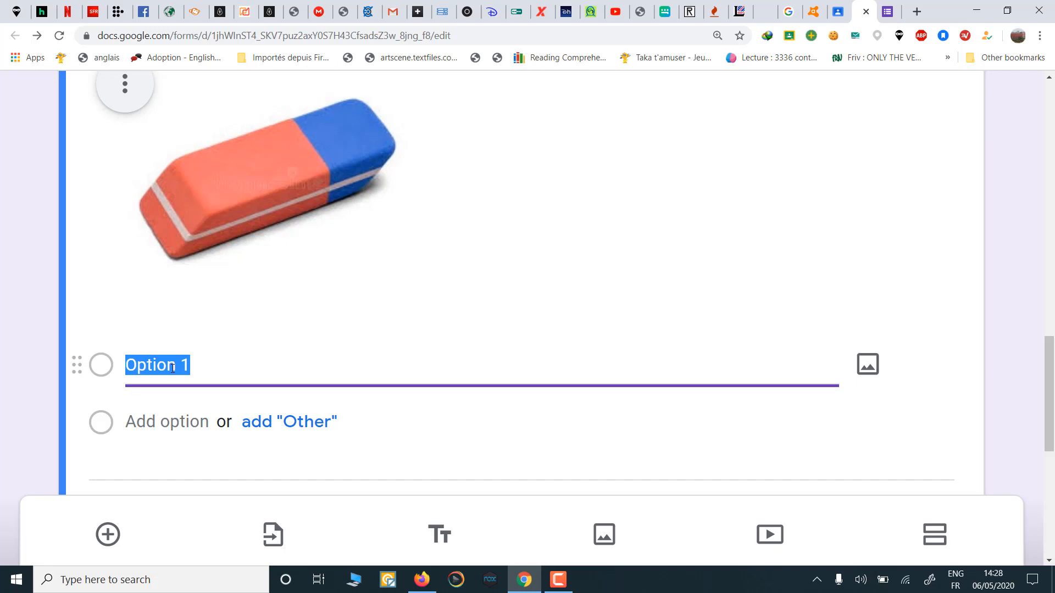
{"action": "type", "text": "a pe"}
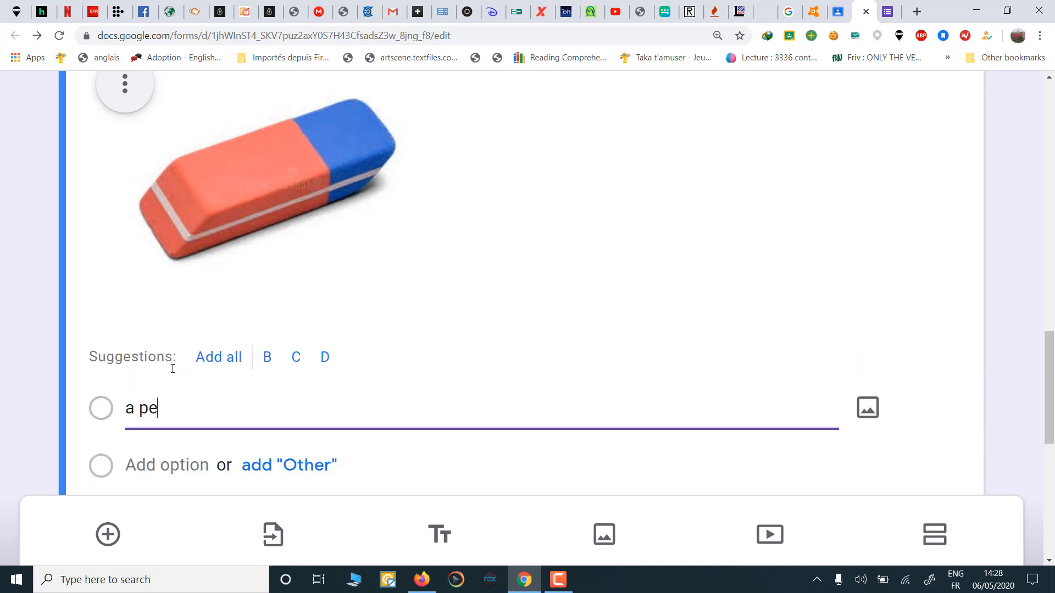
{"action": "type", "text": "n"}
{"action": "left_click", "coordinate": [188, 466]}
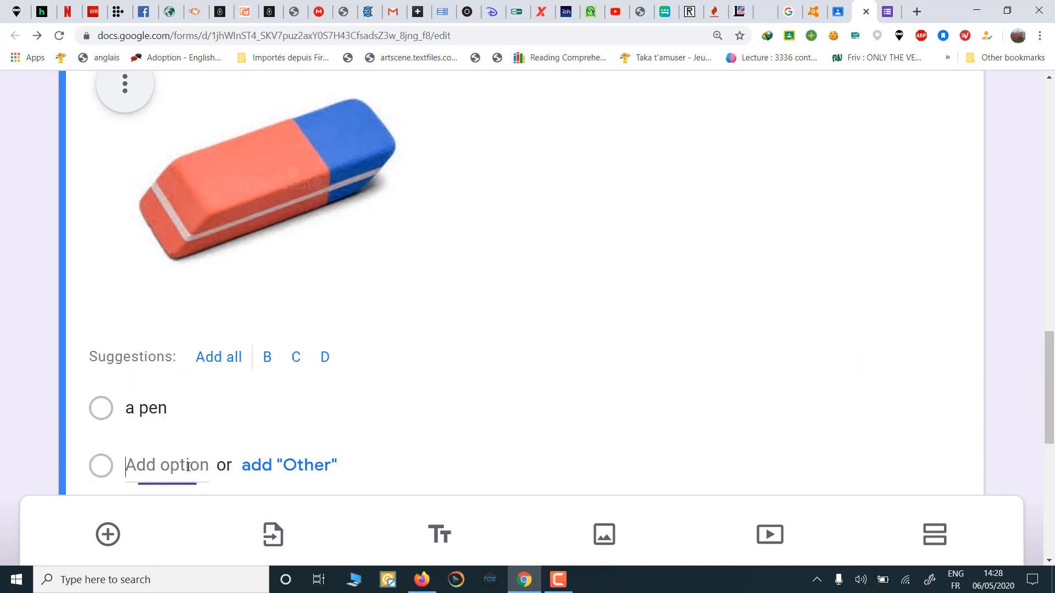
{"action": "type", "text": "an "}
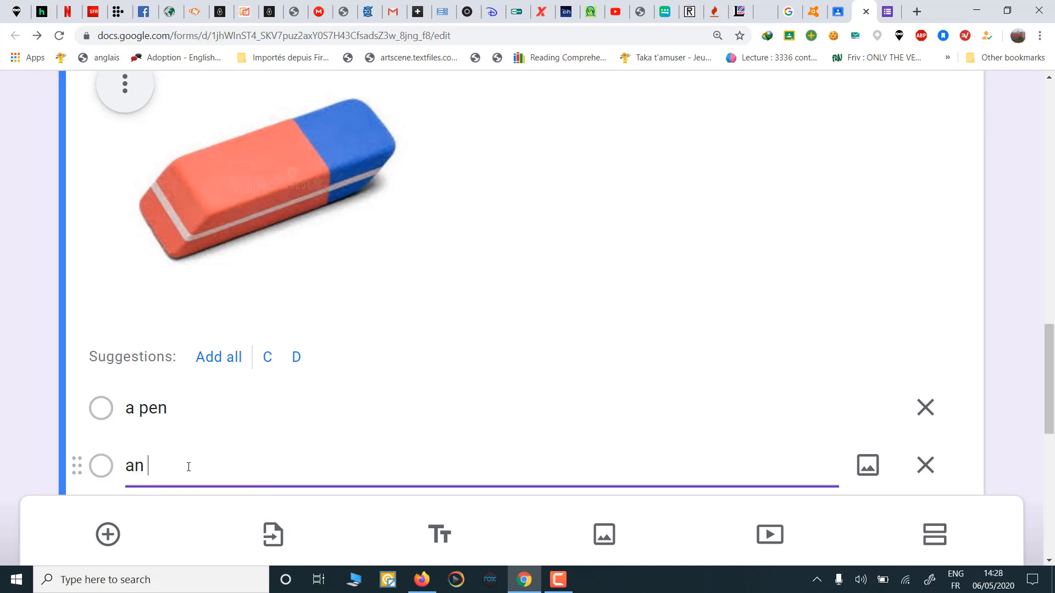
{"action": "type", "text": "eraser"}
{"action": "scroll", "coordinate": [189, 466], "scroll_direction": "down", "scroll_amount": 2}
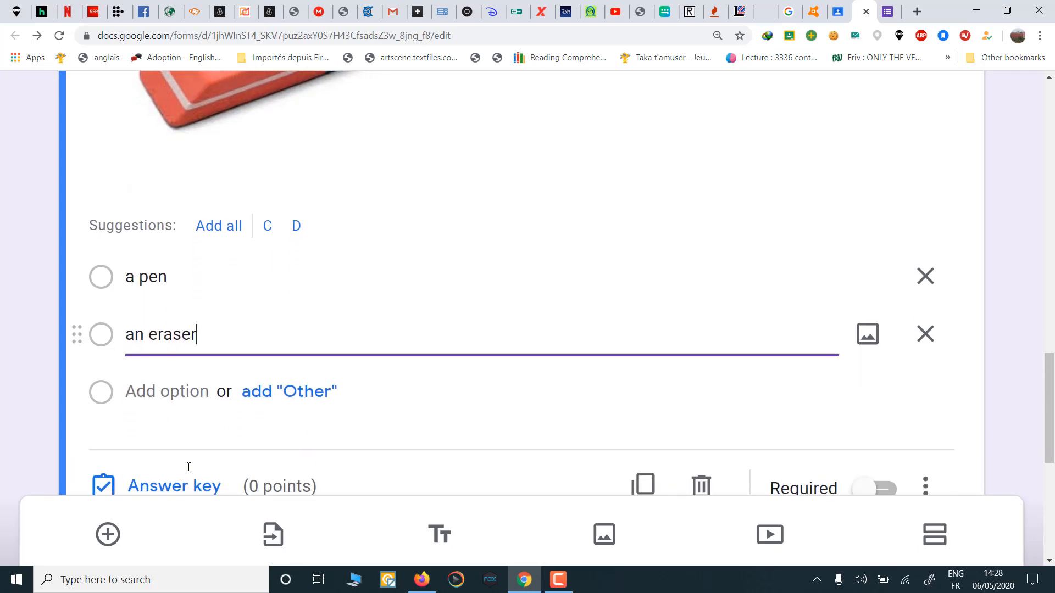
{"action": "left_click", "coordinate": [179, 389]}
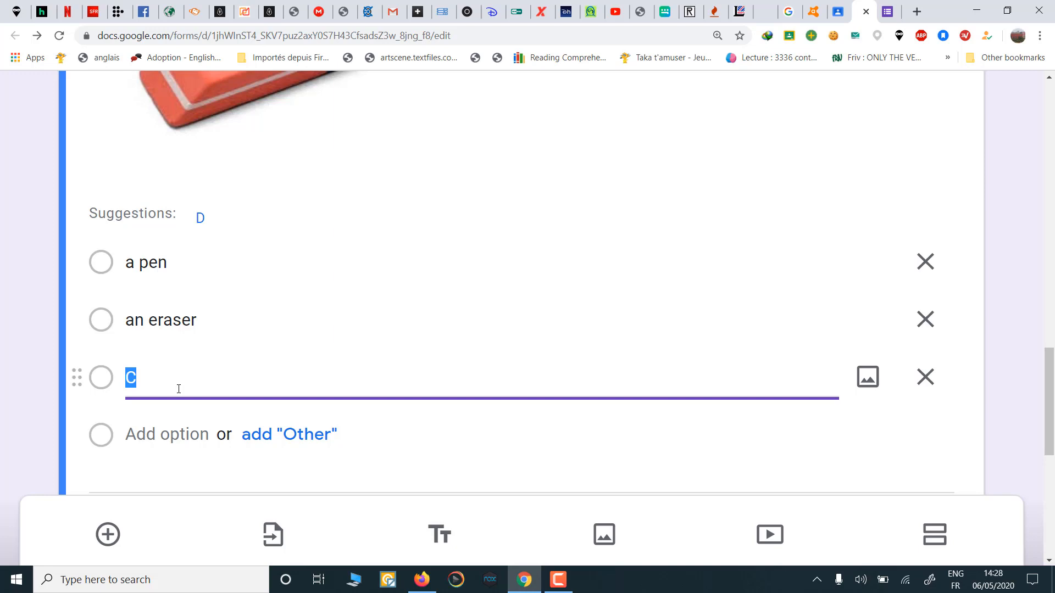
{"action": "type", "text": "a ruler"}
{"action": "scroll", "coordinate": [178, 390], "scroll_direction": "down", "scroll_amount": 2}
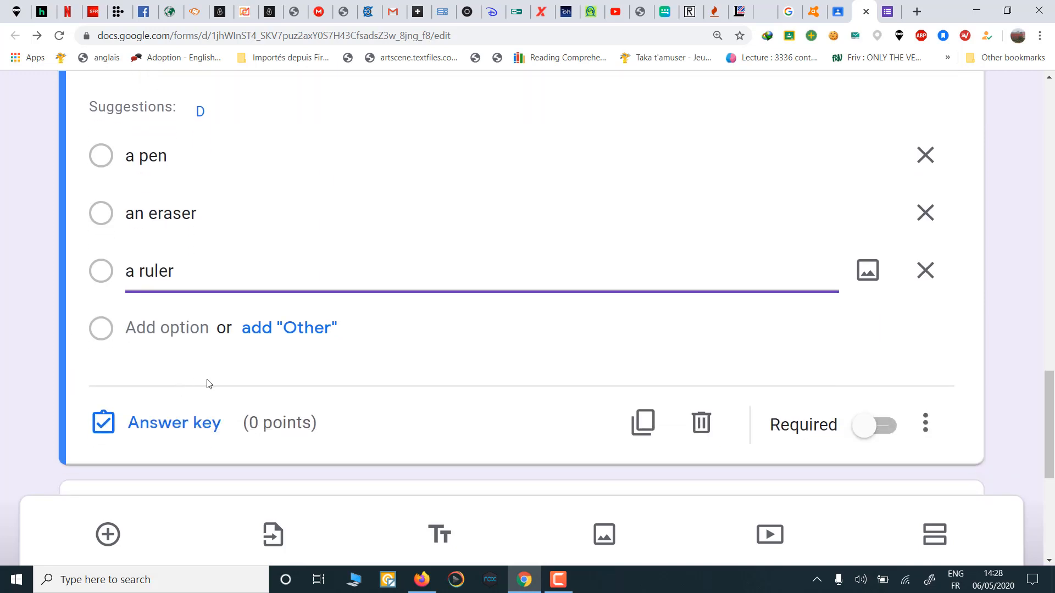
{"action": "left_click", "coordinate": [186, 426]}
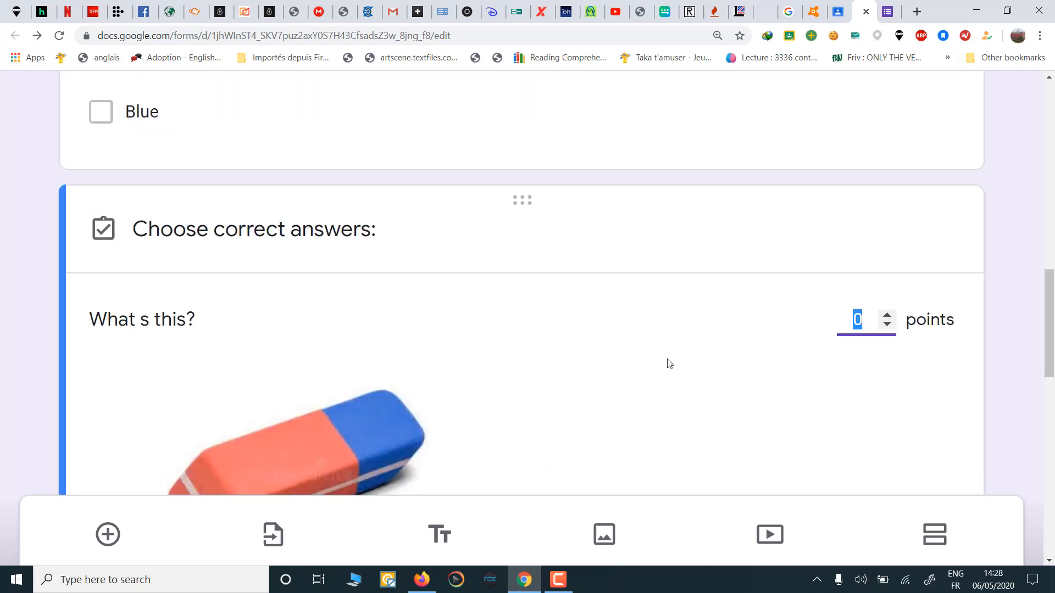
{"action": "type", "text": "1"}
{"action": "scroll", "coordinate": [670, 364], "scroll_direction": "down", "scroll_amount": 4}
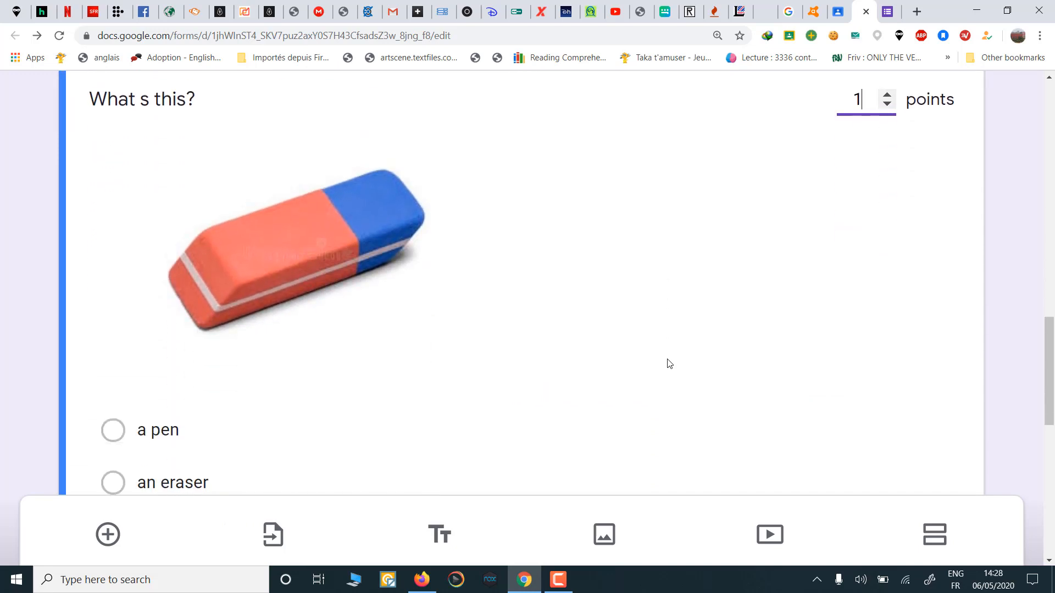
{"action": "scroll", "coordinate": [604, 360], "scroll_direction": "down", "scroll_amount": 3}
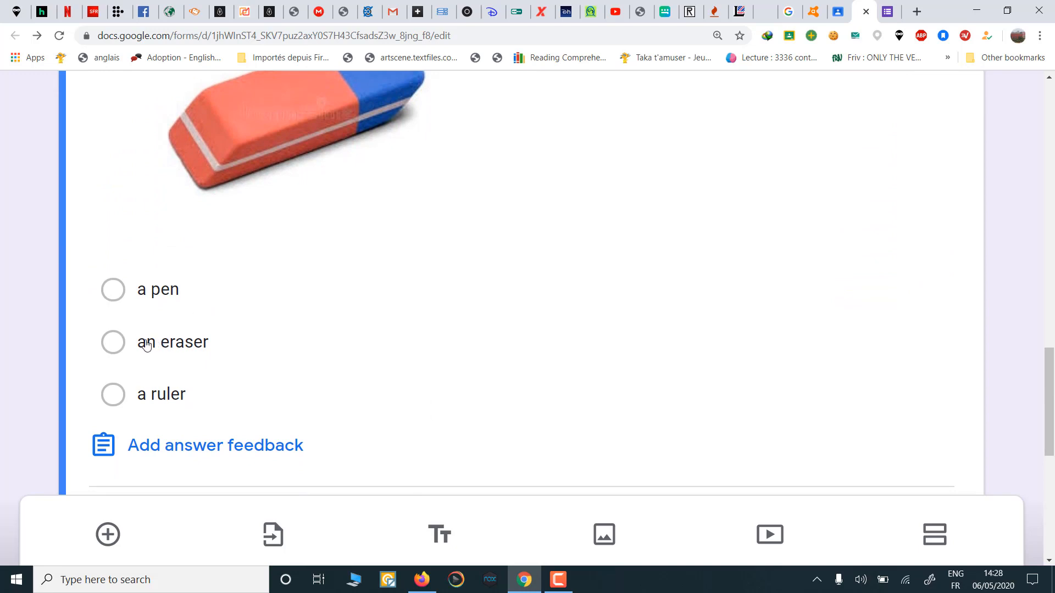
{"action": "left_click", "coordinate": [113, 342]}
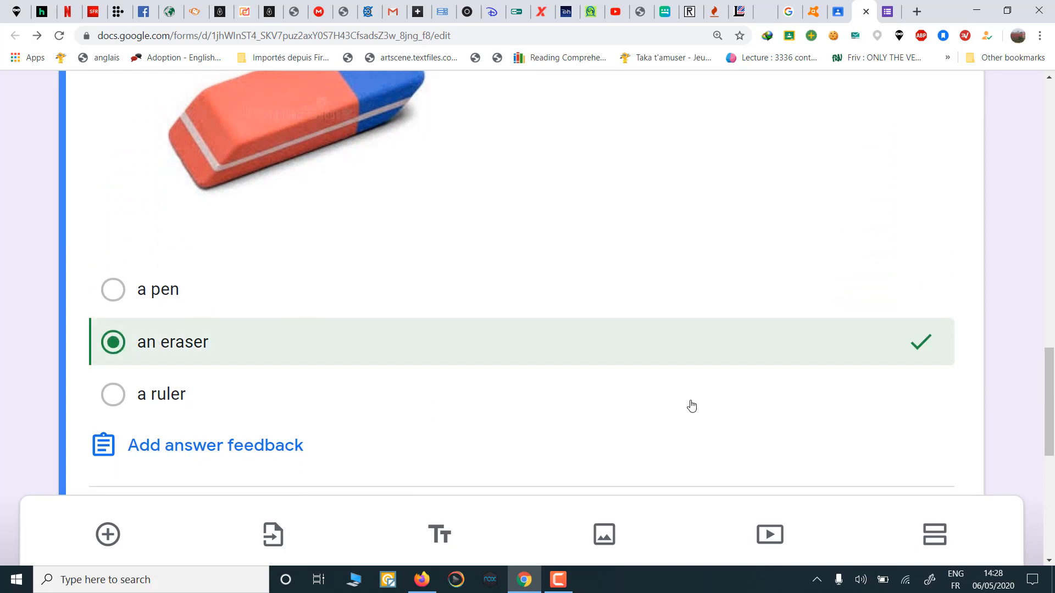
{"action": "scroll", "coordinate": [692, 406], "scroll_direction": "down", "scroll_amount": 2}
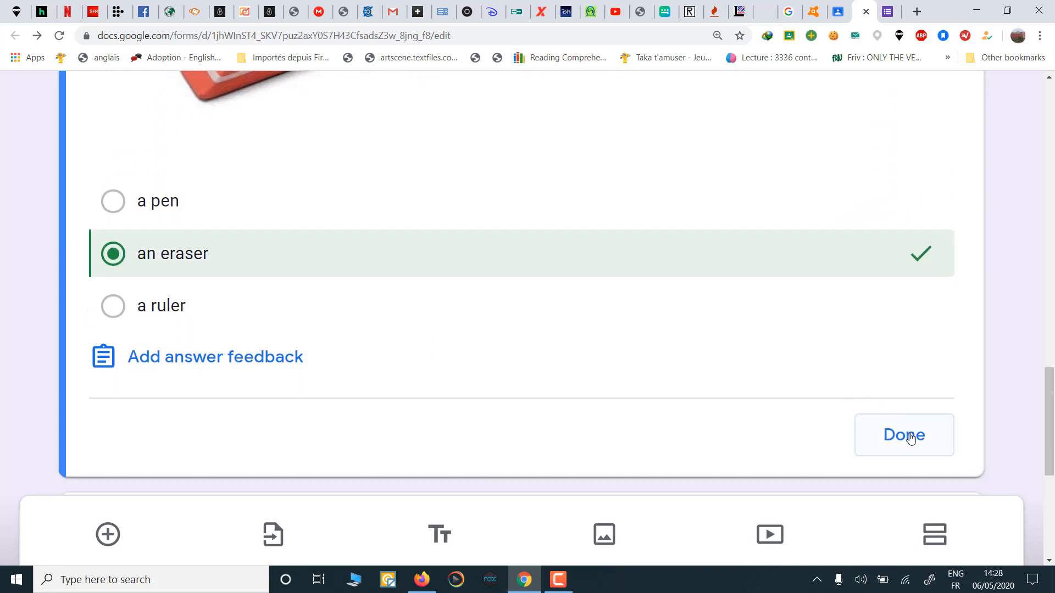
{"action": "left_click", "coordinate": [910, 438]}
{"action": "scroll", "coordinate": [506, 393], "scroll_direction": "down", "scroll_amount": 2}
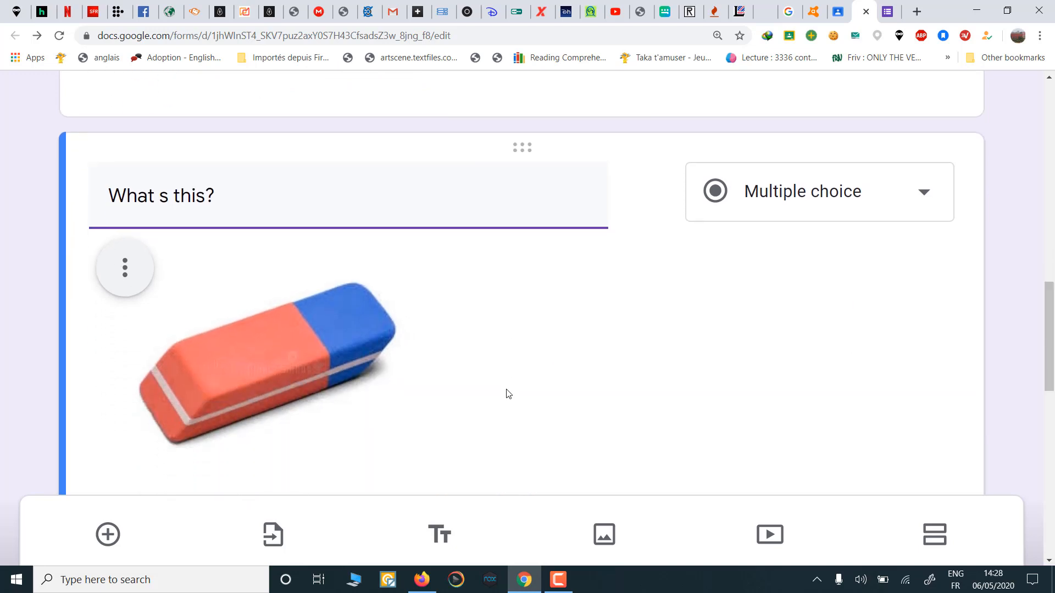
{"action": "scroll", "coordinate": [506, 393], "scroll_direction": "down", "scroll_amount": 1}
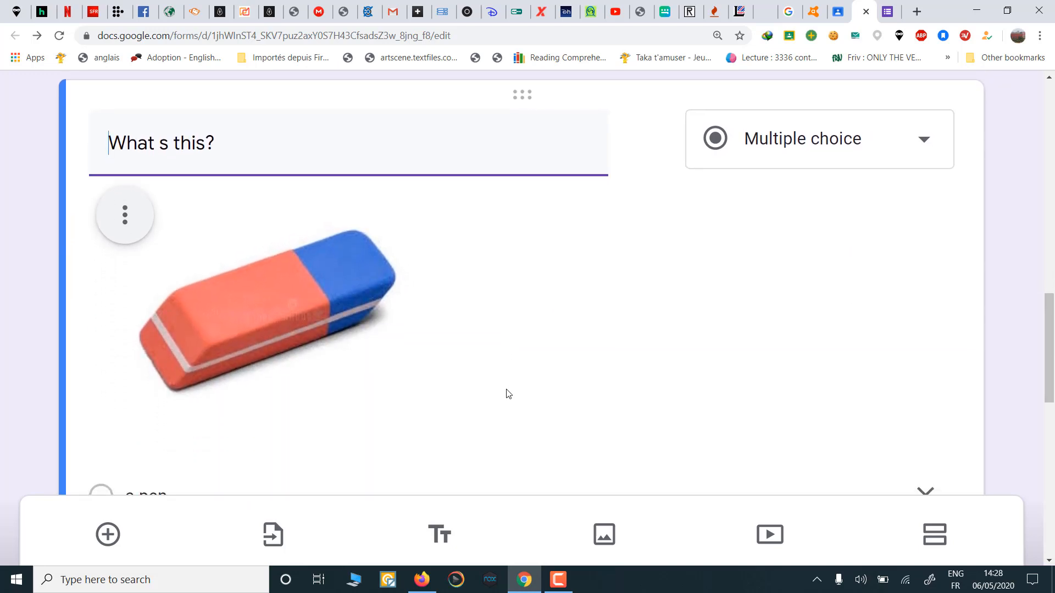
{"action": "scroll", "coordinate": [506, 393], "scroll_direction": "down", "scroll_amount": 1}
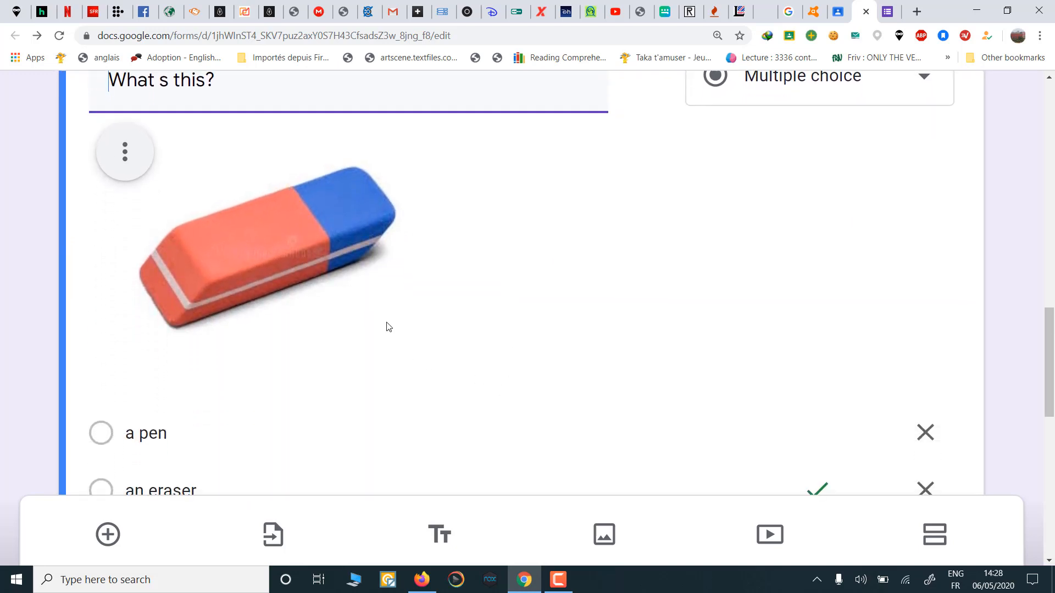
{"action": "scroll", "coordinate": [388, 326], "scroll_direction": "down", "scroll_amount": 1}
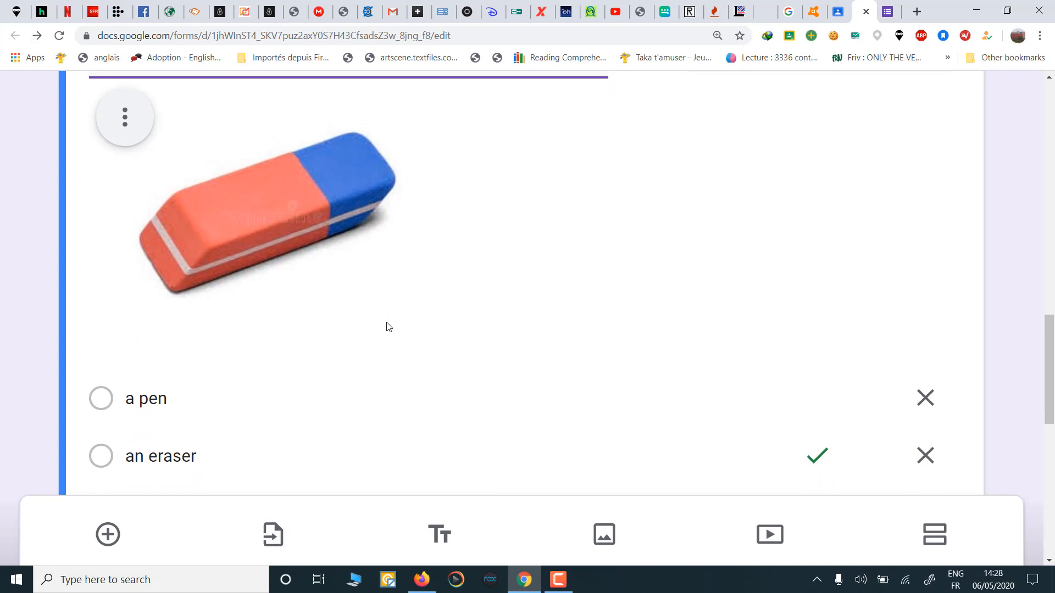
{"action": "scroll", "coordinate": [389, 326], "scroll_direction": "down", "scroll_amount": 2}
{"action": "scroll", "coordinate": [387, 325], "scroll_direction": "down", "scroll_amount": 7}
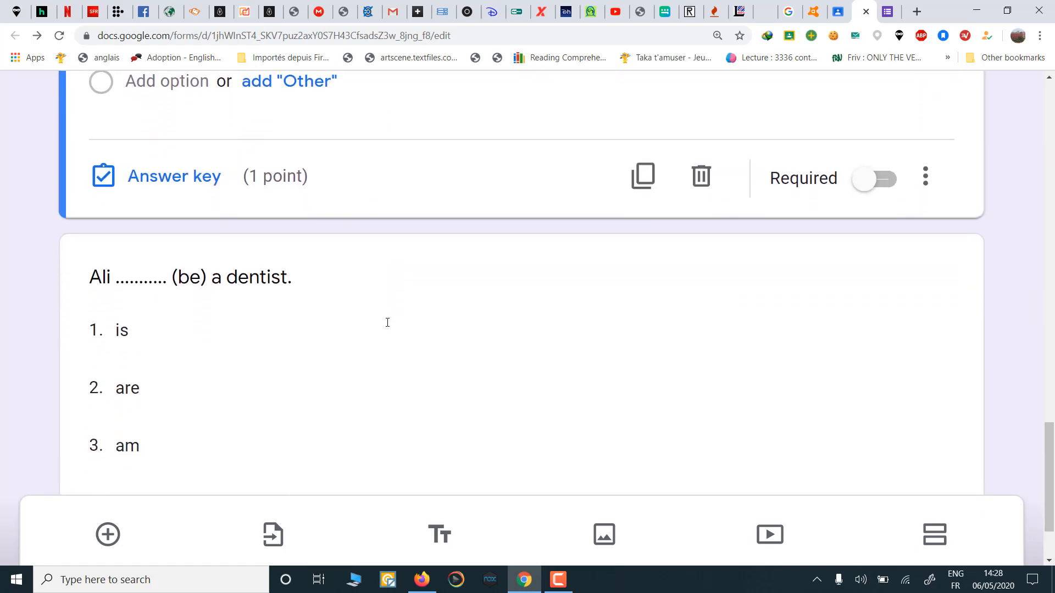
{"action": "scroll", "coordinate": [388, 323], "scroll_direction": "down", "scroll_amount": 2}
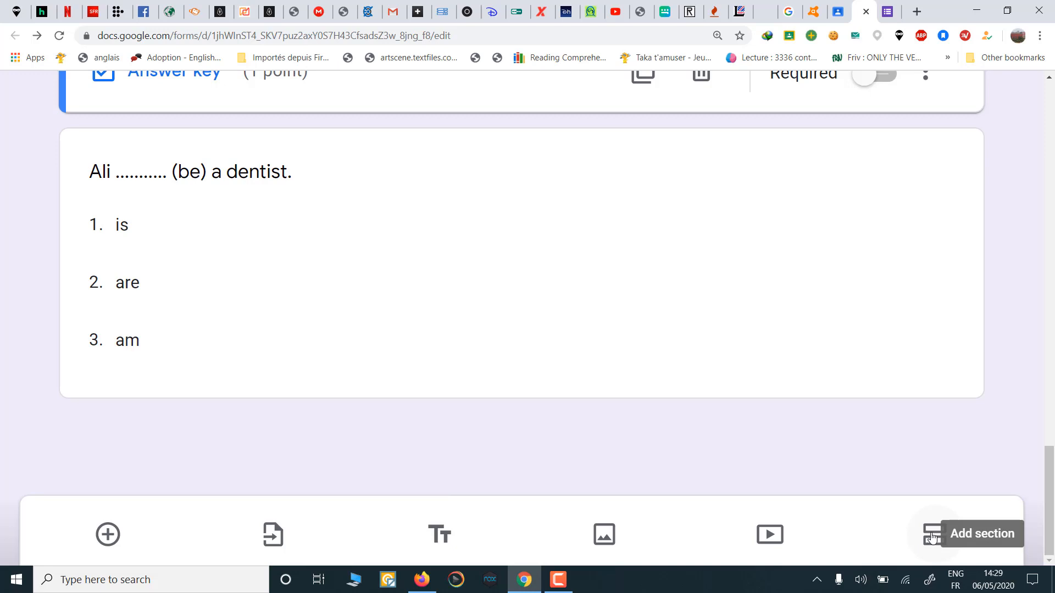
Step: Add a section break so the dentist question opens an untitled Section 2
{"action": "left_click", "coordinate": [932, 537]}
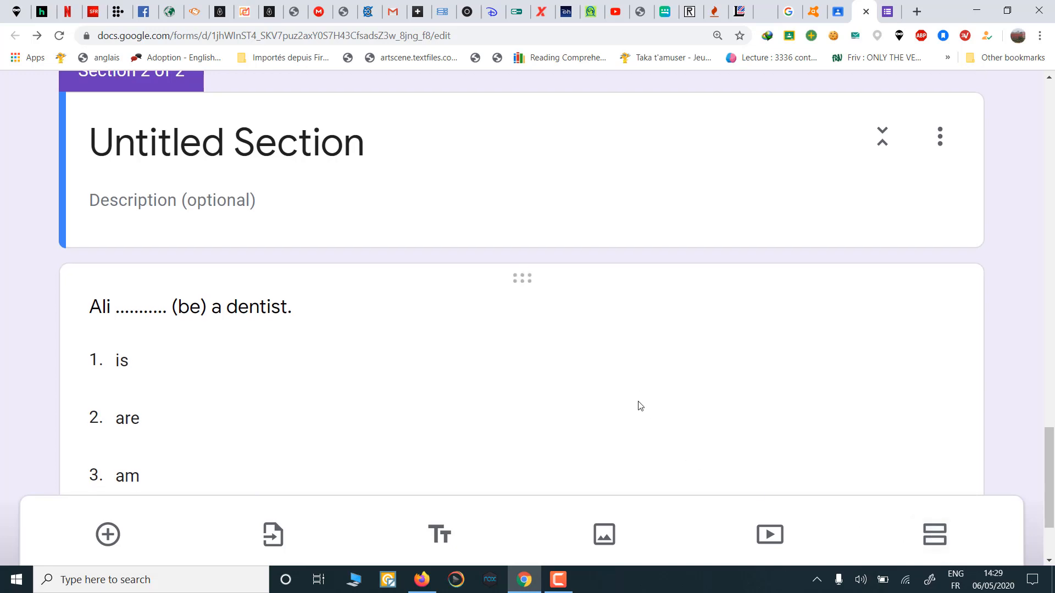
{"action": "scroll", "coordinate": [640, 406], "scroll_direction": "down", "scroll_amount": 3}
{"action": "scroll", "coordinate": [641, 406], "scroll_direction": "up", "scroll_amount": 4}
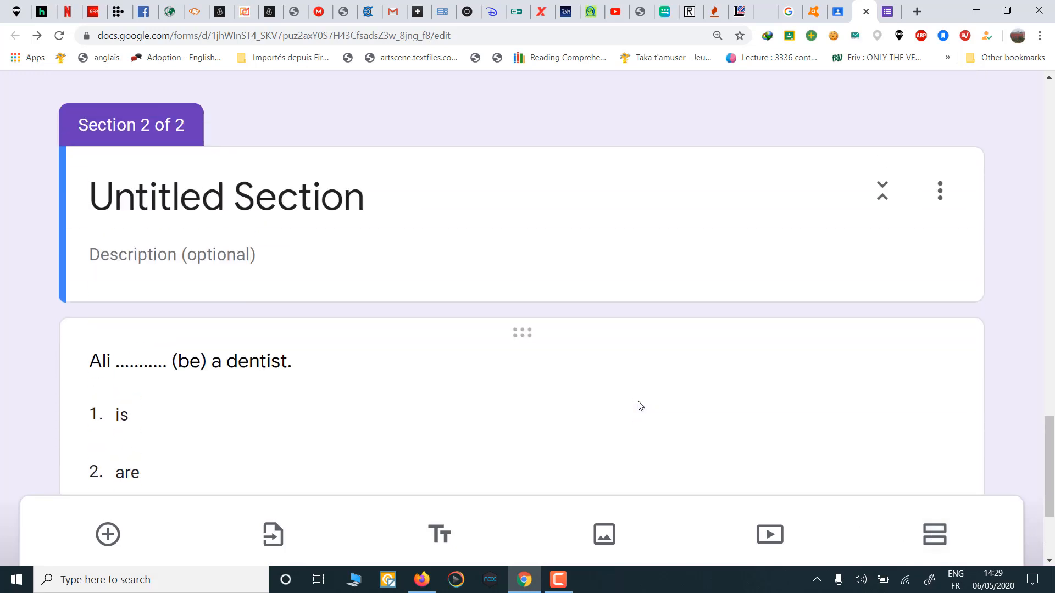
{"action": "scroll", "coordinate": [258, 154], "scroll_direction": "up", "scroll_amount": 10}
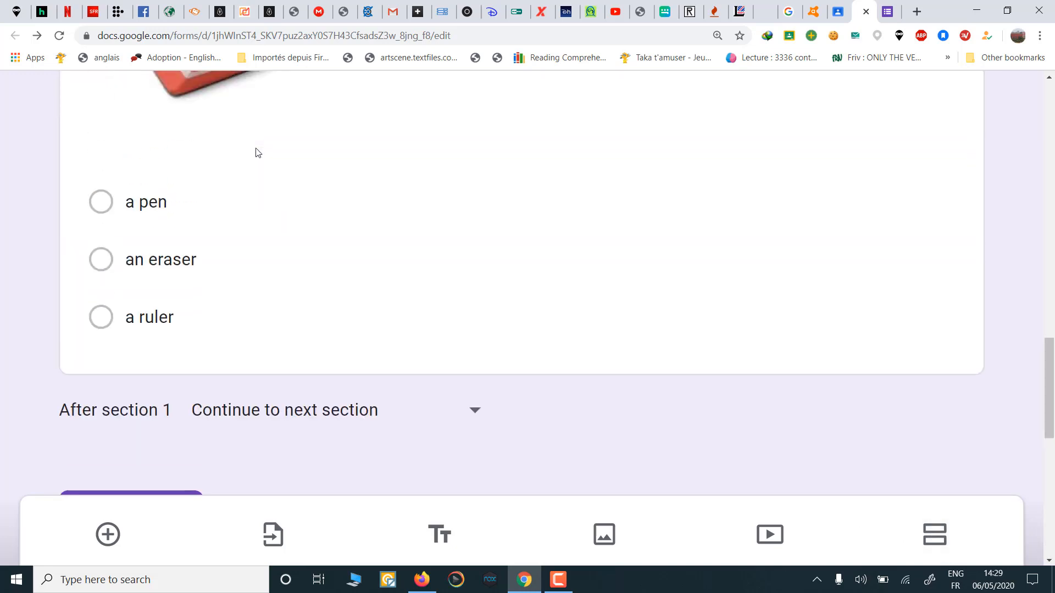
{"action": "scroll", "coordinate": [258, 154], "scroll_direction": "up", "scroll_amount": 12}
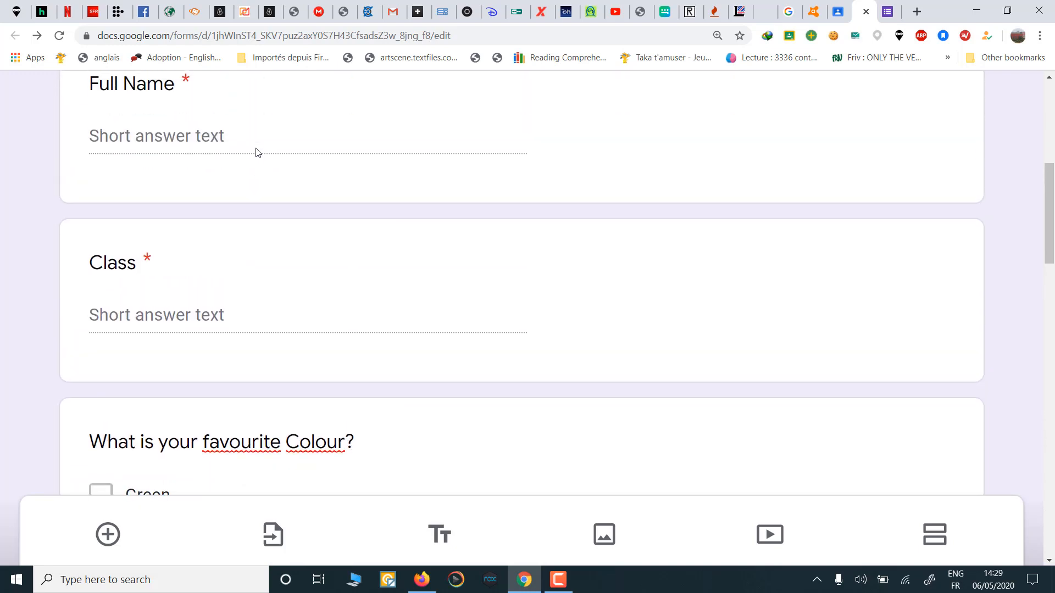
{"action": "scroll", "coordinate": [258, 153], "scroll_direction": "down", "scroll_amount": 3}
{"action": "scroll", "coordinate": [258, 153], "scroll_direction": "down", "scroll_amount": 11}
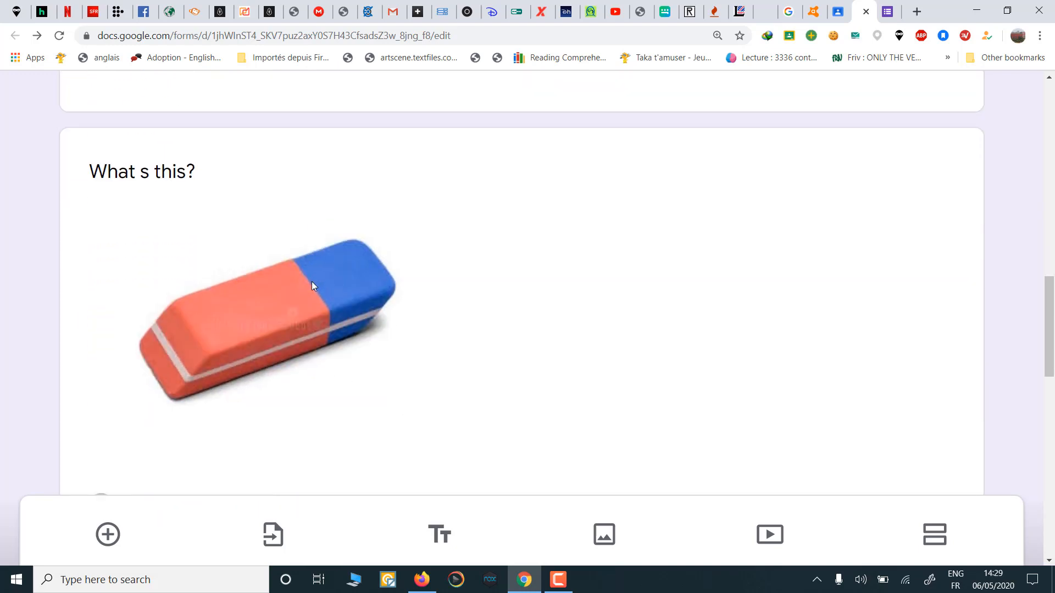
{"action": "scroll", "coordinate": [314, 286], "scroll_direction": "down", "scroll_amount": 8}
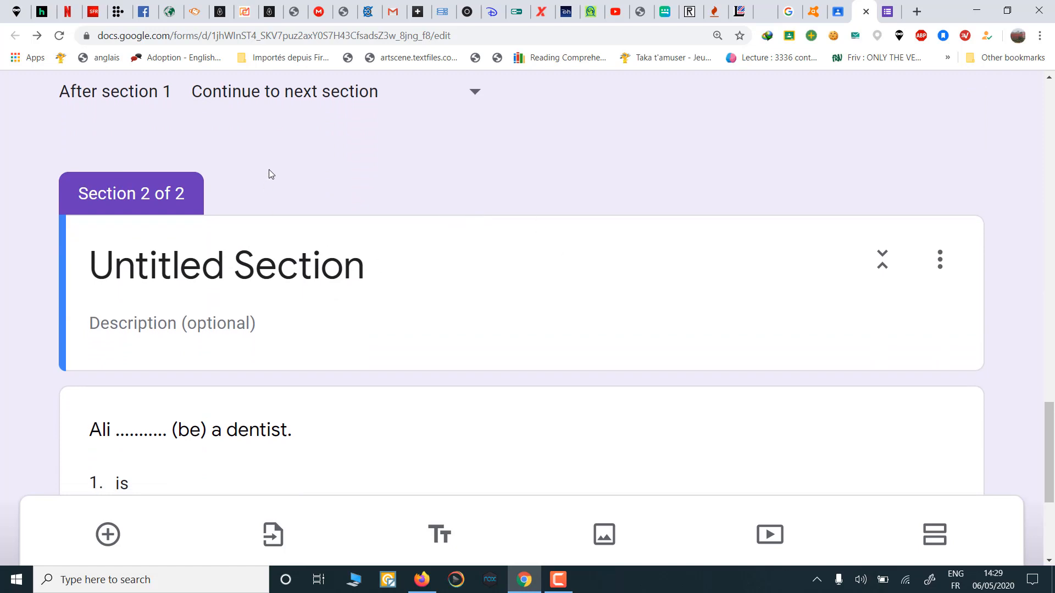
{"action": "scroll", "coordinate": [270, 171], "scroll_direction": "up", "scroll_amount": 2}
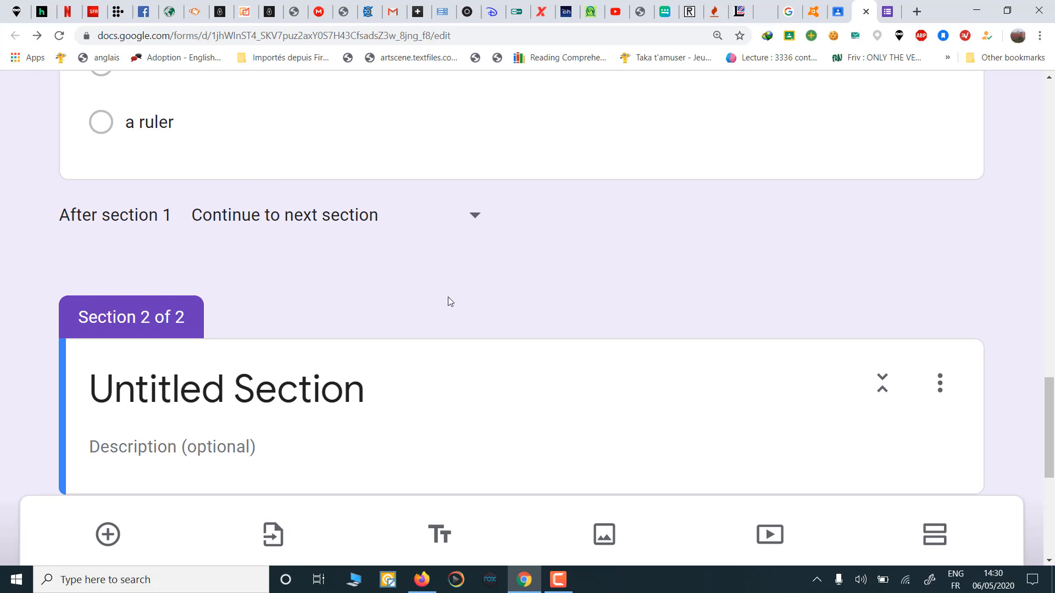
{"action": "scroll", "coordinate": [448, 297], "scroll_direction": "down", "scroll_amount": 4}
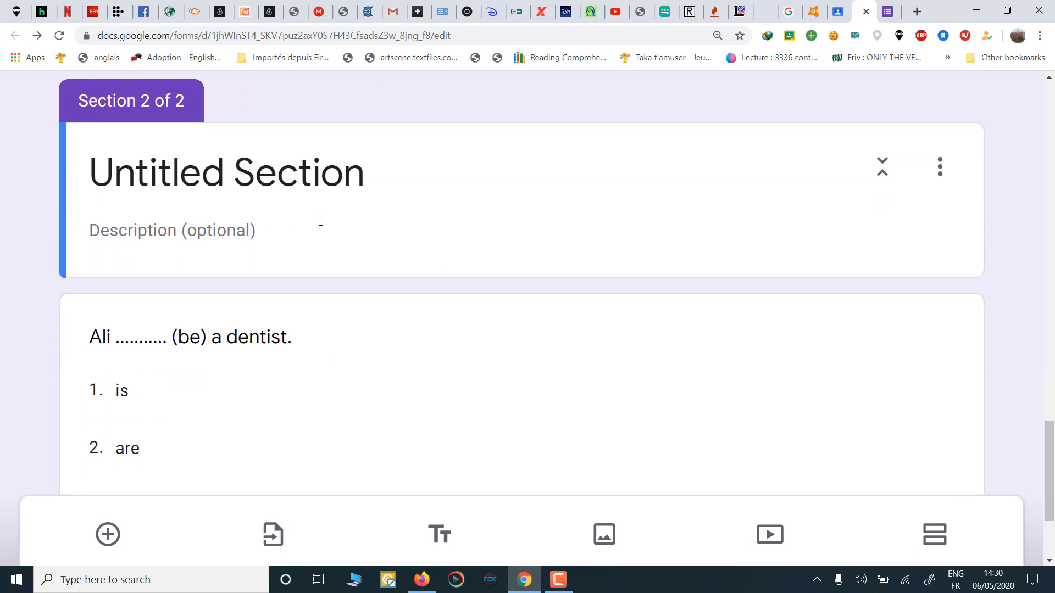
Step: Title Section 2 'Language' above the dentist question
{"action": "left_click", "coordinate": [402, 183]}
{"action": "type", "text": "L"}
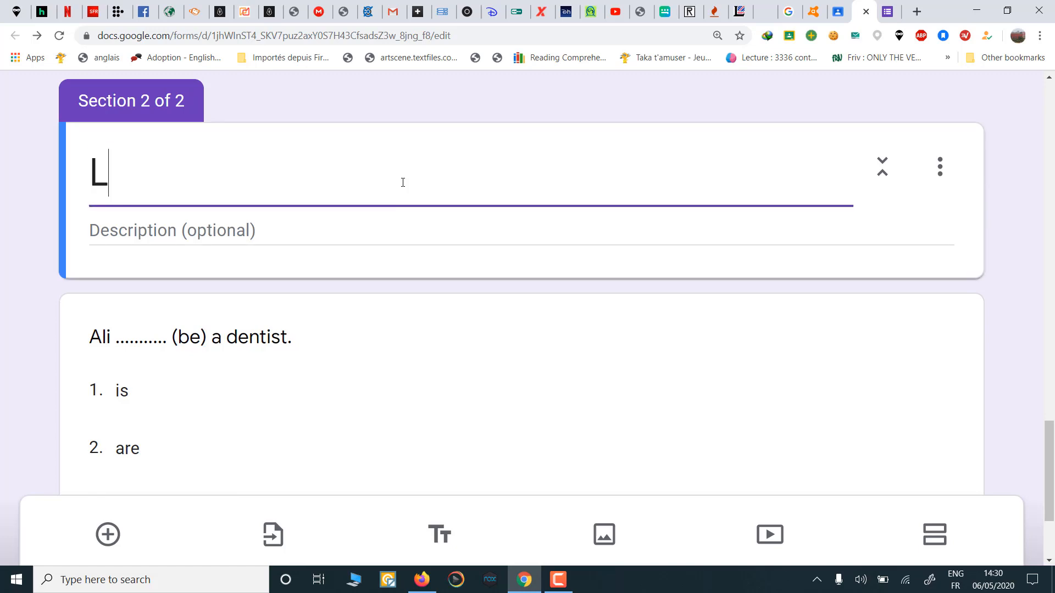
{"action": "type", "text": "anguage"}
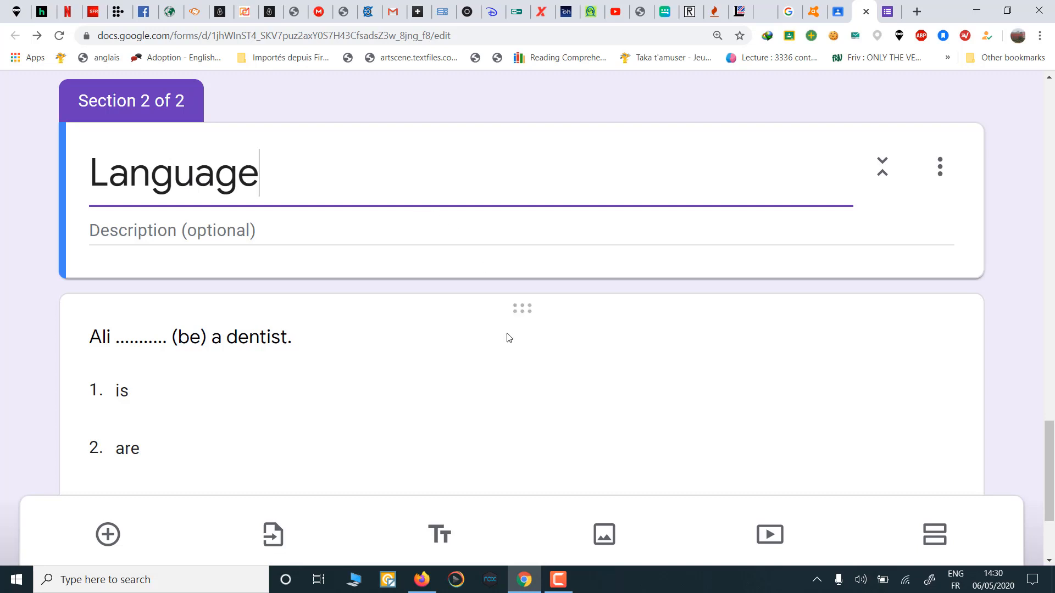
{"action": "scroll", "coordinate": [506, 337], "scroll_direction": "down", "scroll_amount": 2}
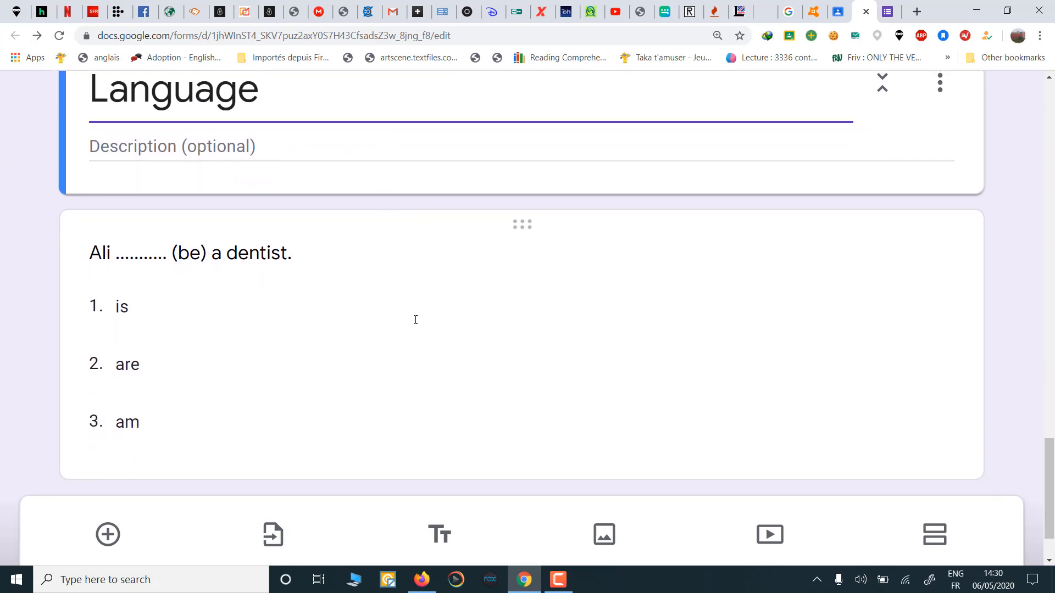
{"action": "scroll", "coordinate": [415, 320], "scroll_direction": "down", "scroll_amount": 1}
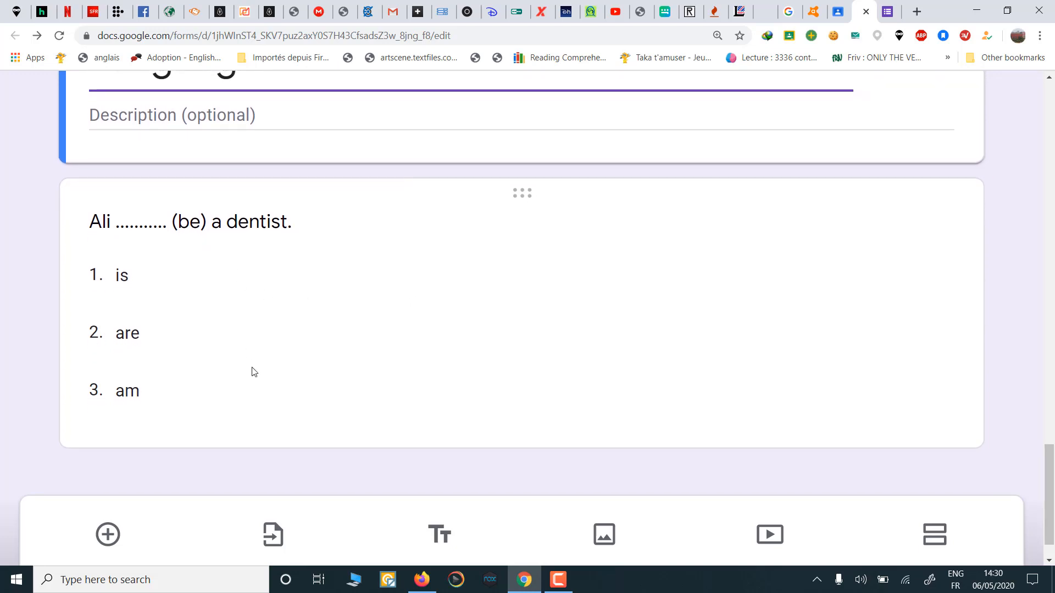
{"action": "scroll", "coordinate": [253, 372], "scroll_direction": "down", "scroll_amount": 1}
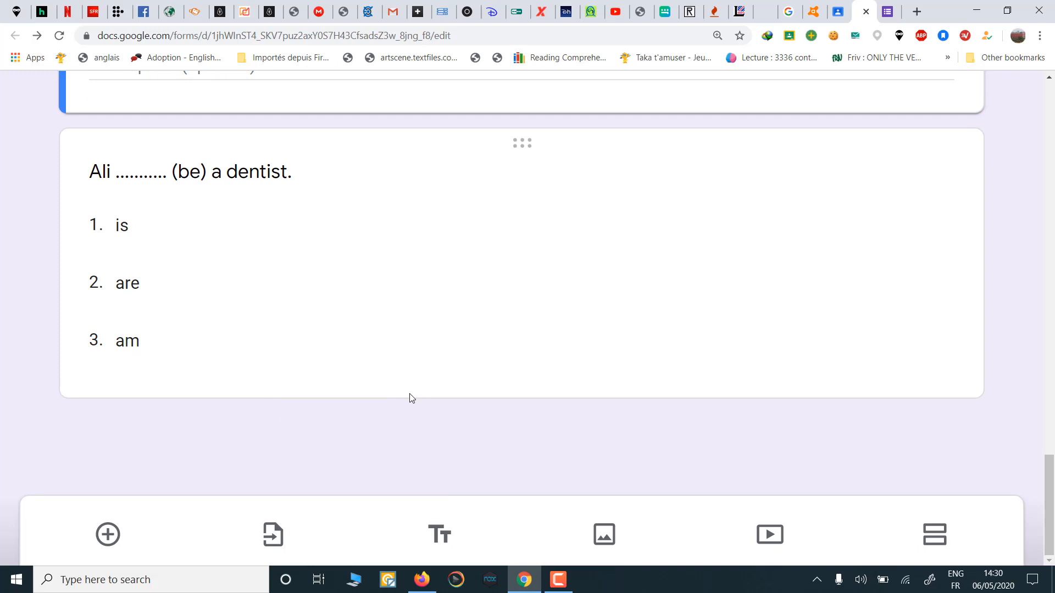
{"action": "scroll", "coordinate": [742, 260], "scroll_direction": "up", "scroll_amount": 15}
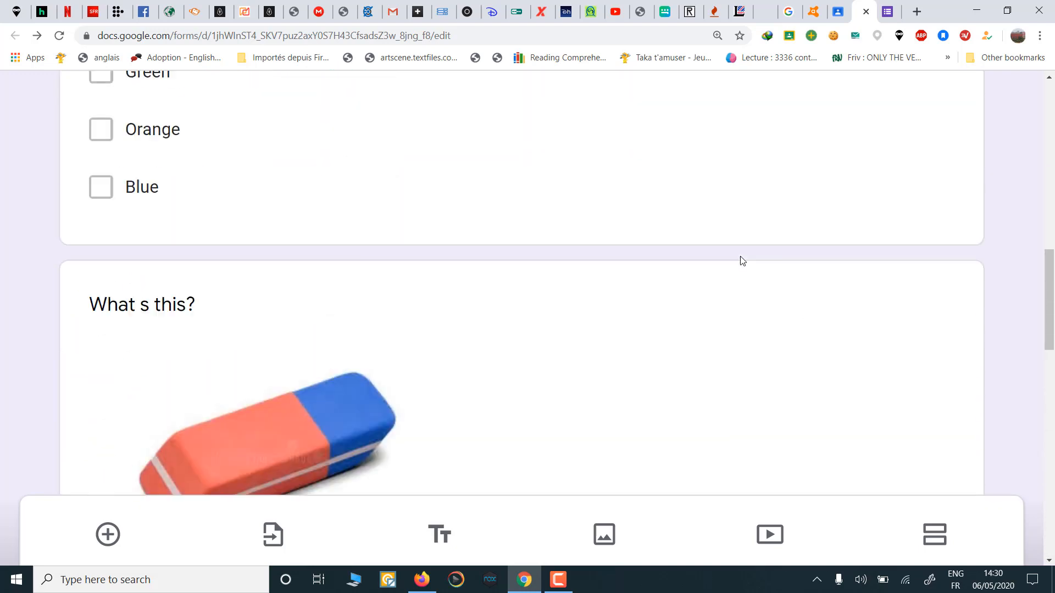
{"action": "scroll", "coordinate": [740, 256], "scroll_direction": "up", "scroll_amount": 10}
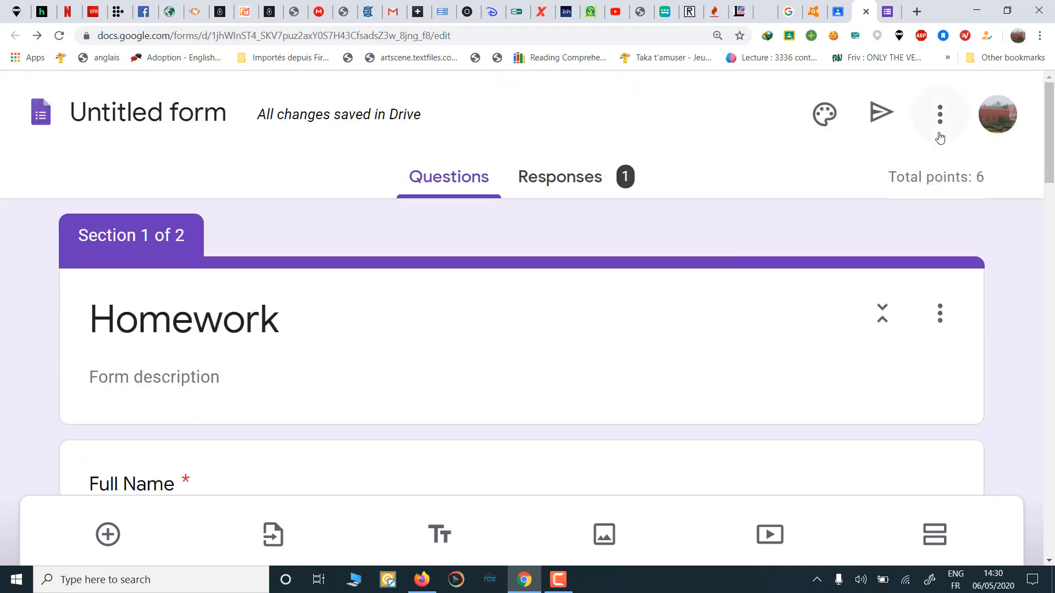
Step: Preview the quiz and try Next with blank Full Name and Class to see required warnings
{"action": "left_click", "coordinate": [940, 114]}
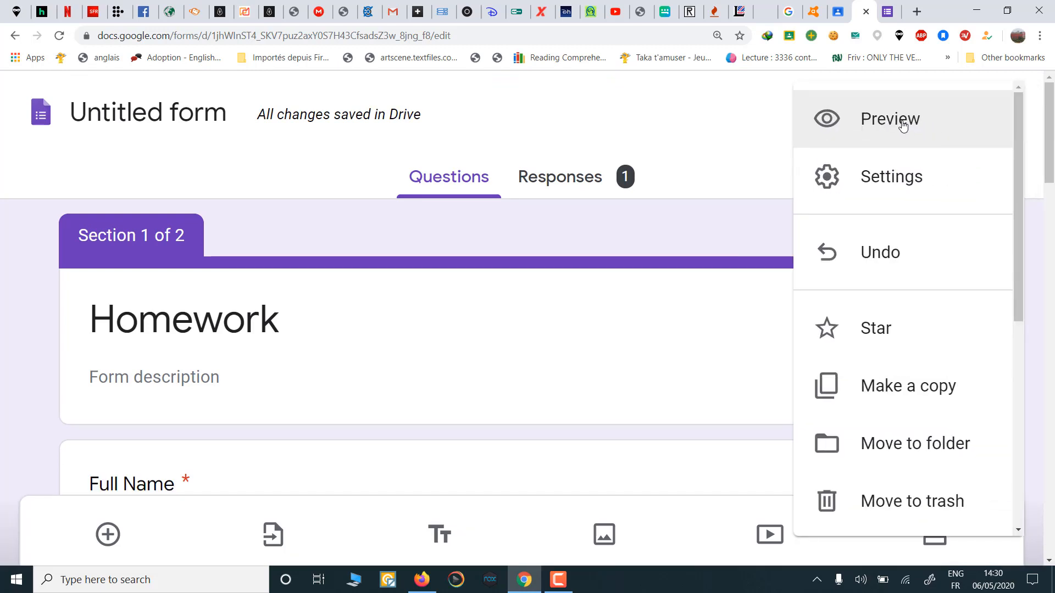
{"action": "left_click", "coordinate": [903, 125]}
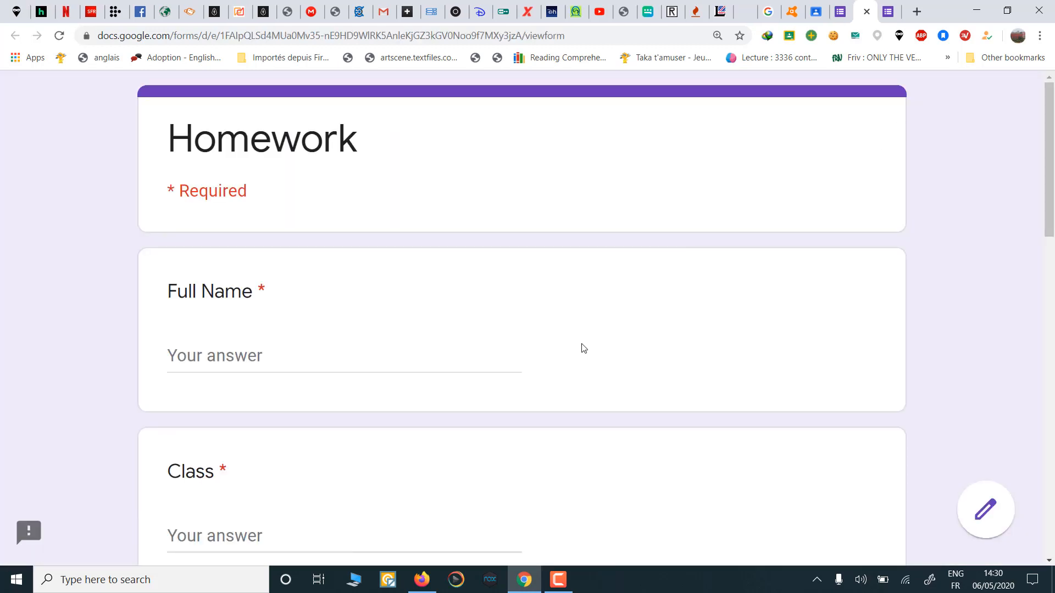
{"action": "scroll", "coordinate": [584, 349], "scroll_direction": "down", "scroll_amount": 6}
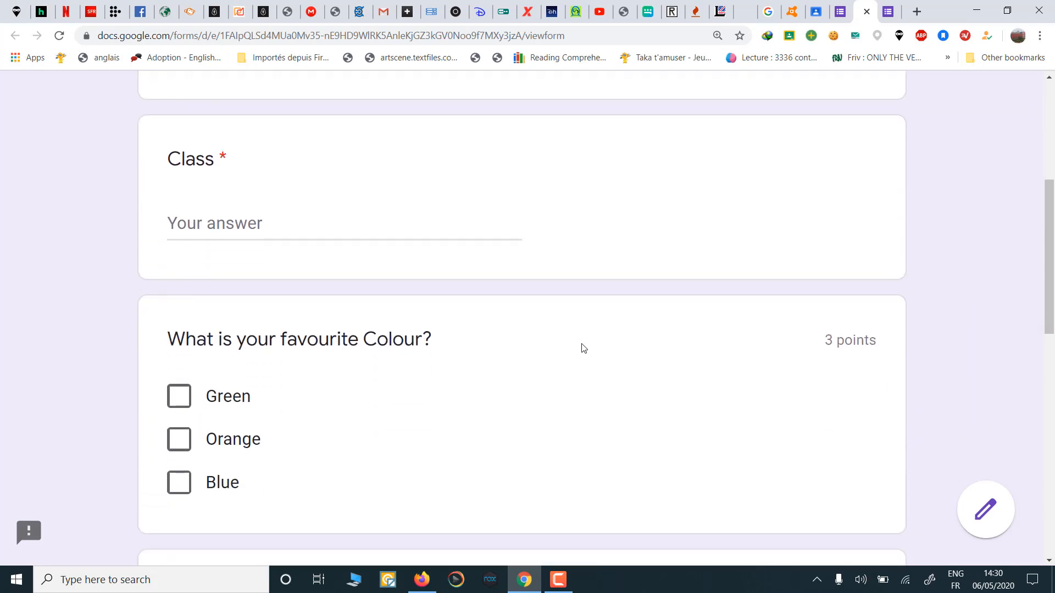
{"action": "scroll", "coordinate": [584, 349], "scroll_direction": "down", "scroll_amount": 10}
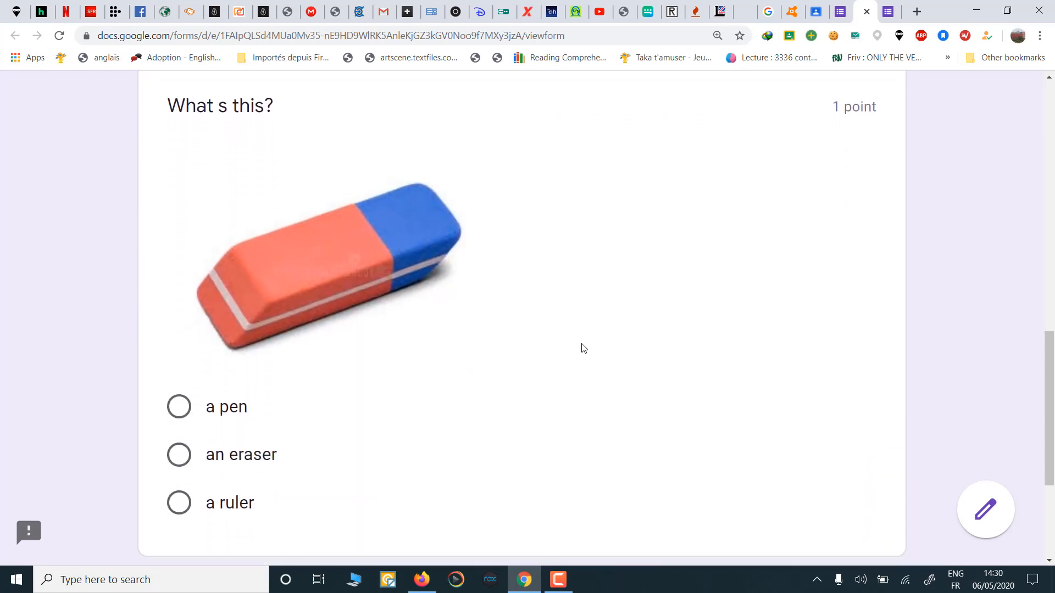
{"action": "scroll", "coordinate": [584, 349], "scroll_direction": "down", "scroll_amount": 2}
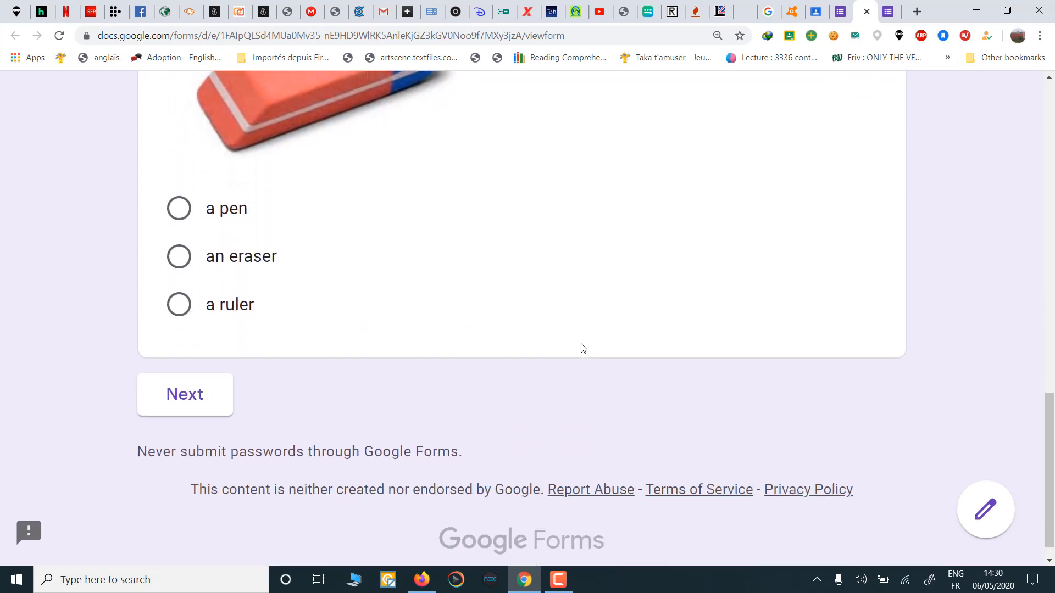
{"action": "left_click", "coordinate": [198, 396]}
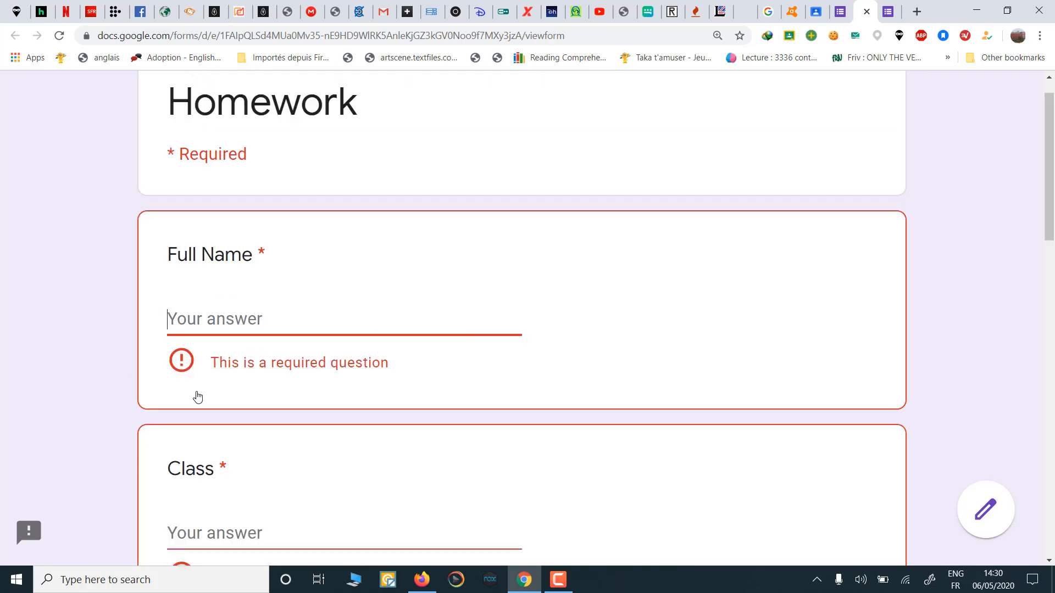
{"action": "scroll", "coordinate": [327, 443], "scroll_direction": "down", "scroll_amount": 13}
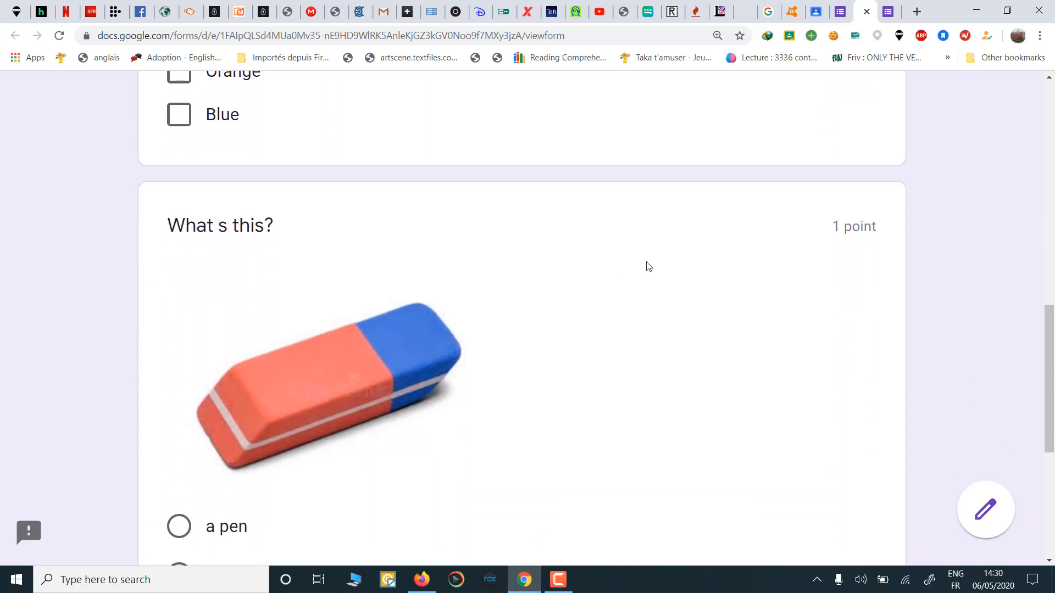
{"action": "scroll", "coordinate": [648, 266], "scroll_direction": "up", "scroll_amount": 15}
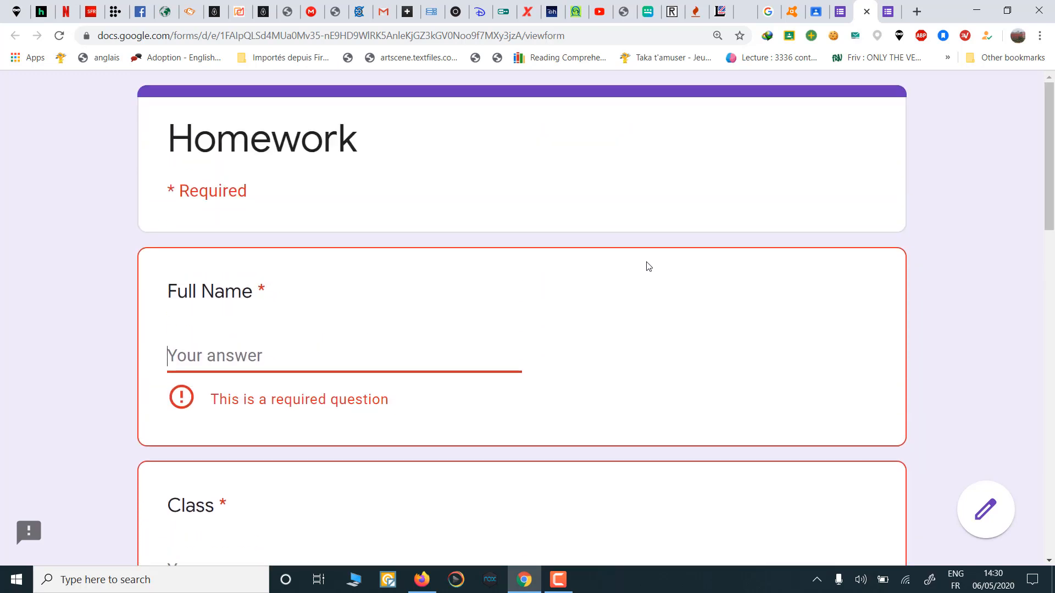